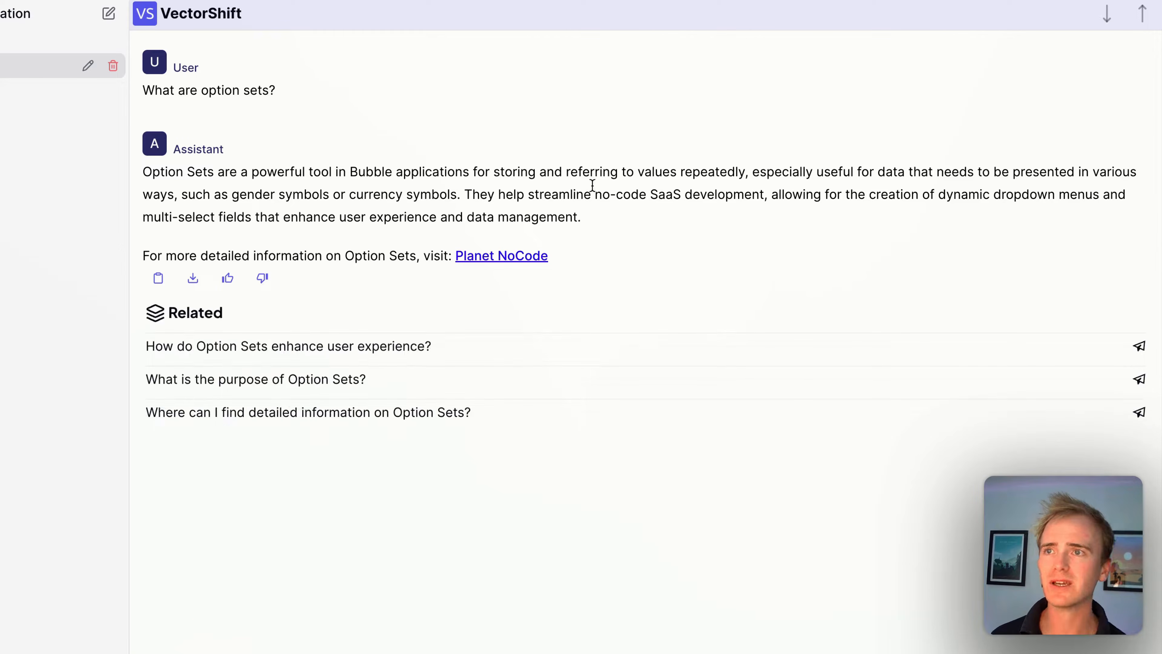
- Open the Planet No Code Tutorials knowledge base
{"action": "left_click", "coordinate": [531, 256]}
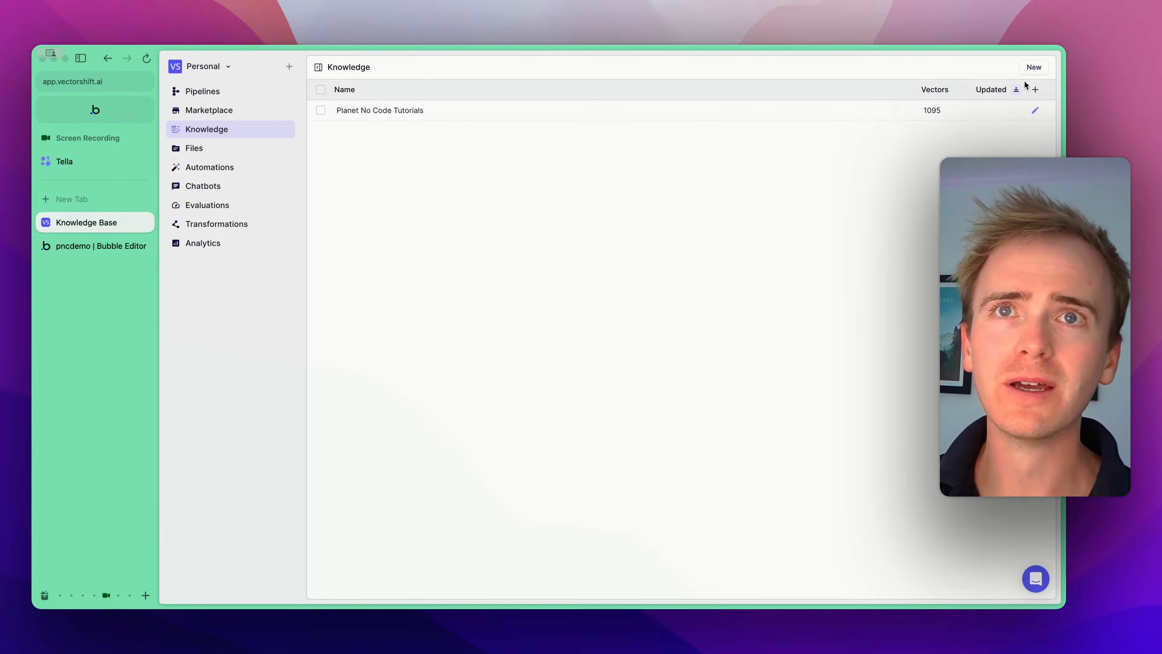
{"action": "double_click", "coordinate": [413, 112]}
{"action": "key", "text": "Return"}
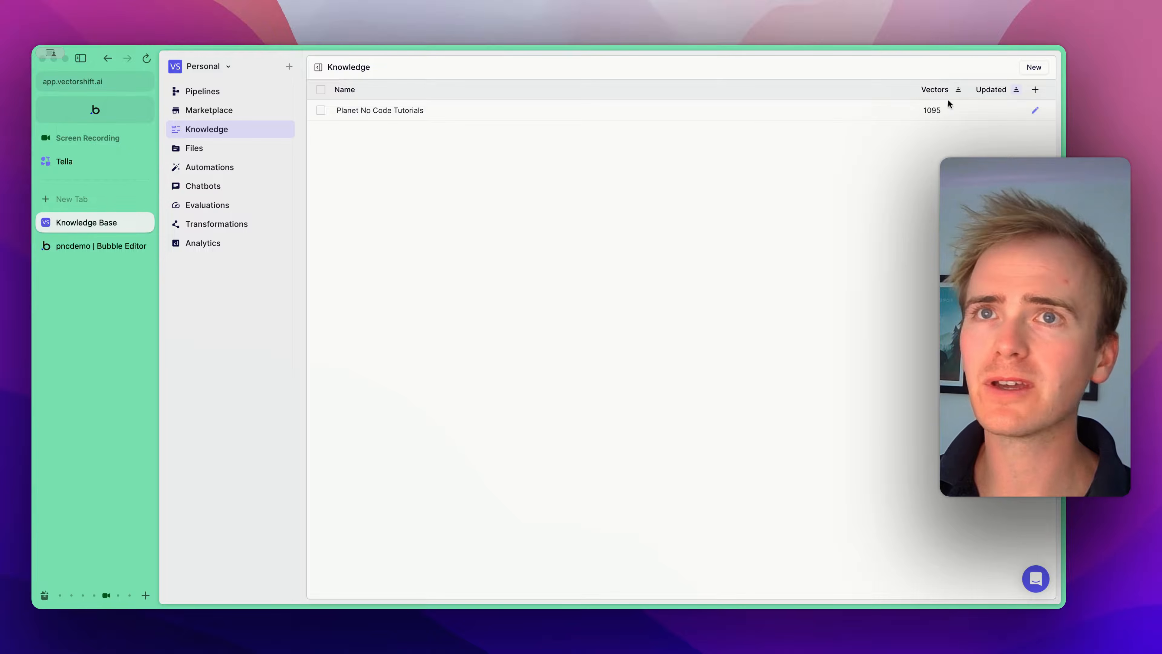
{"action": "left_click", "coordinate": [1036, 116]}
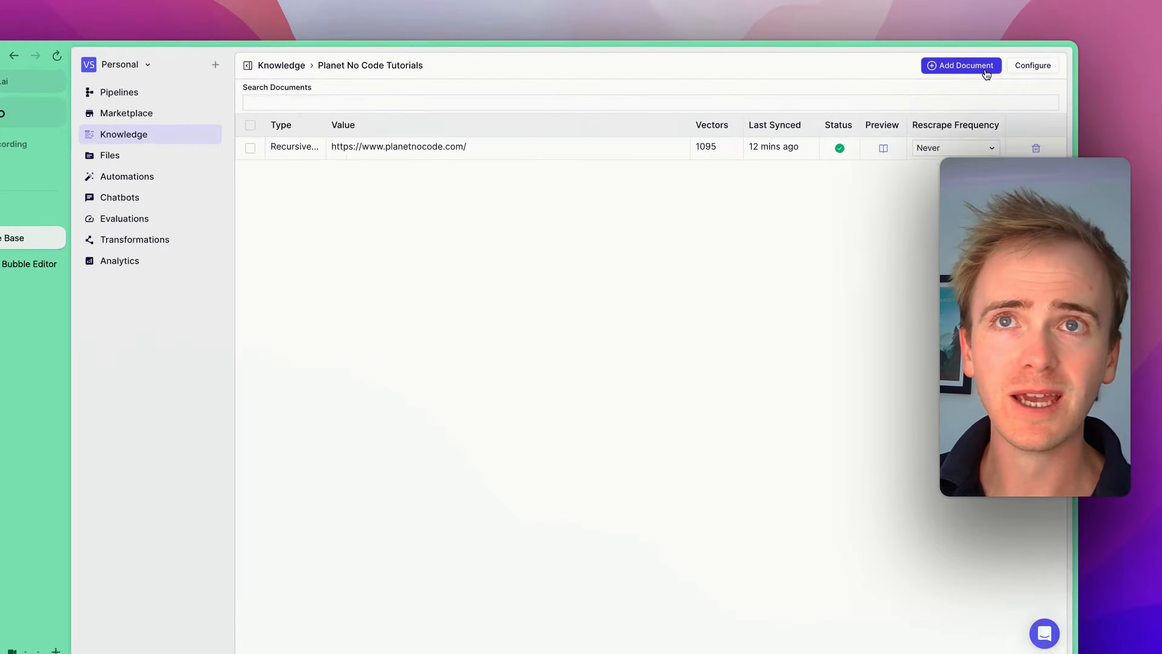
- Preview the Add Document options for uploading files and adding integrations, going back each time
{"action": "left_click", "coordinate": [980, 72]}
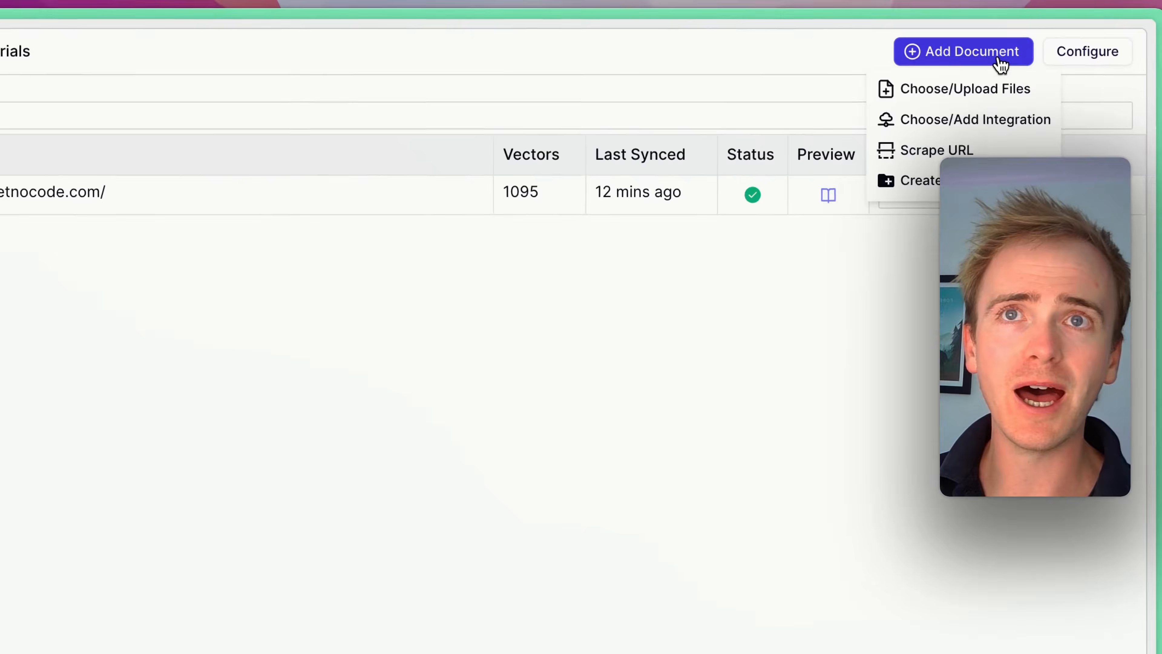
{"action": "left_click", "coordinate": [993, 94]}
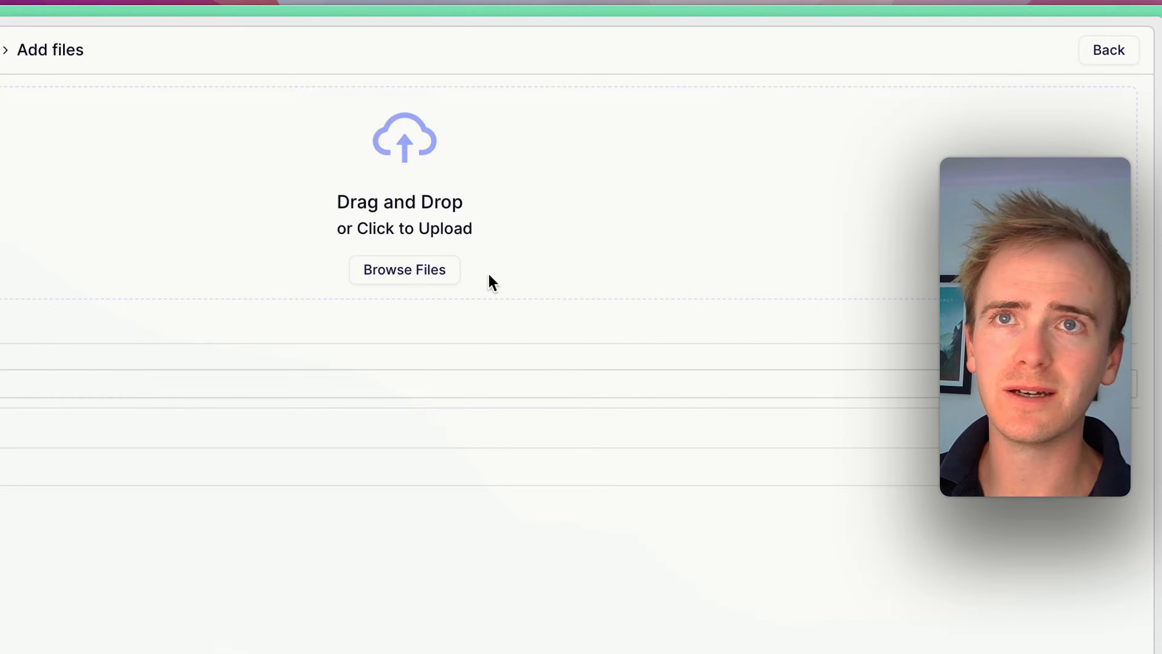
{"action": "left_click", "coordinate": [1107, 50]}
{"action": "left_click", "coordinate": [994, 59]}
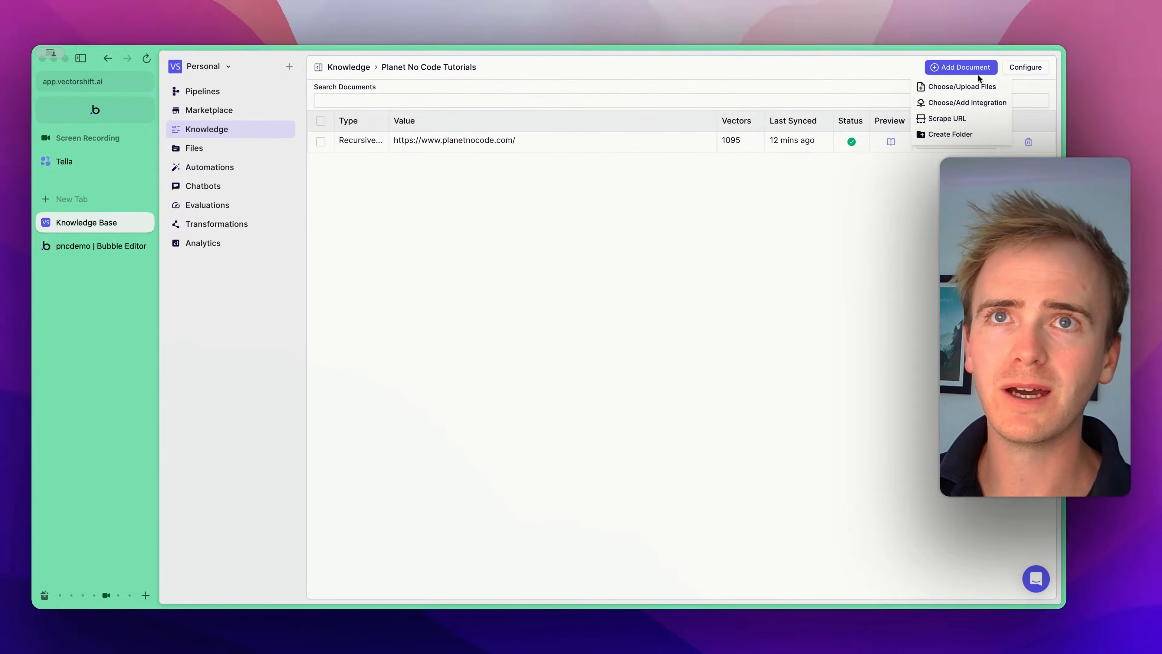
{"action": "left_click", "coordinate": [967, 103]}
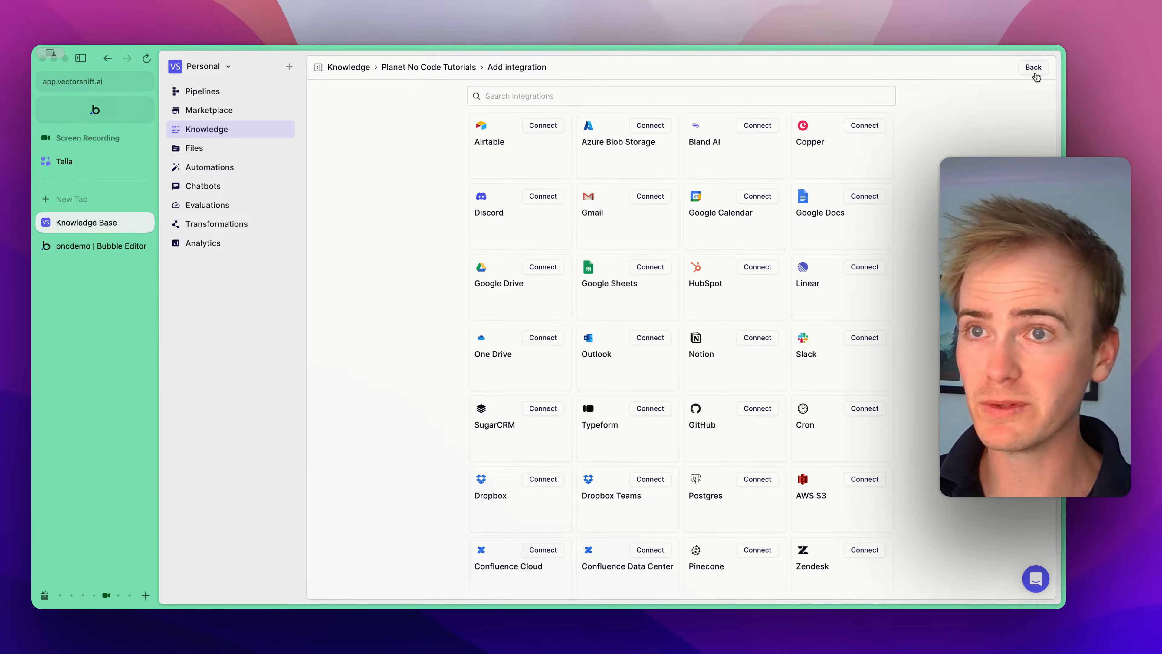
{"action": "left_click", "coordinate": [1035, 75]}
- Open the Scrape URL loader dialog and close it without adding a document
{"action": "left_click", "coordinate": [960, 68]}
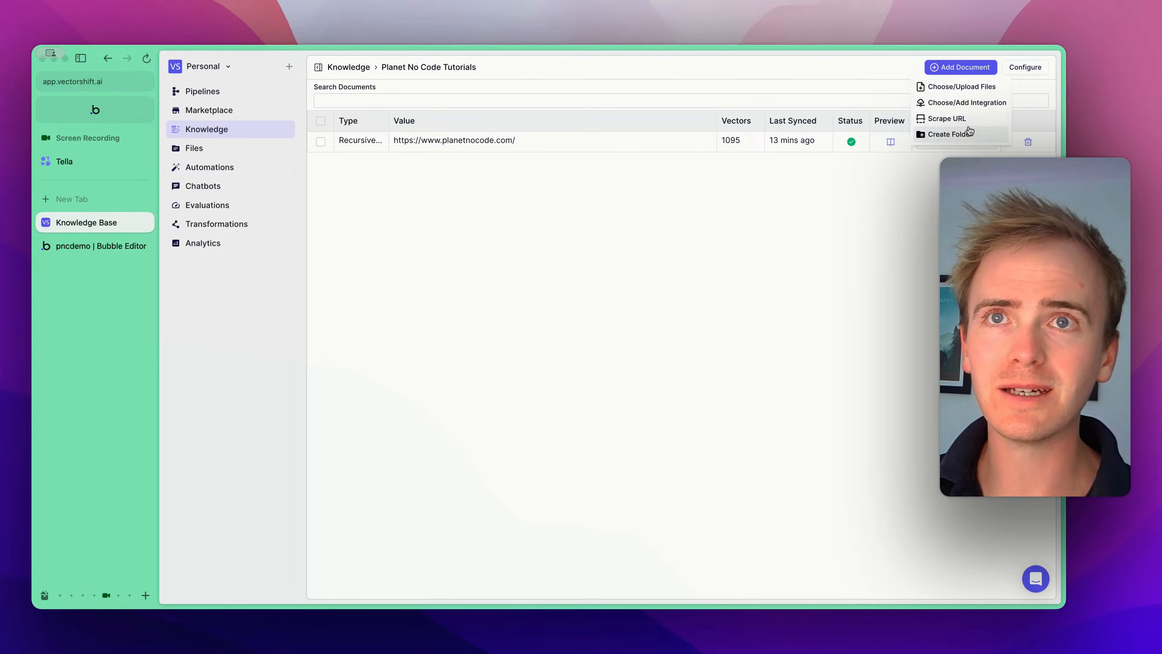
{"action": "left_click", "coordinate": [949, 118]}
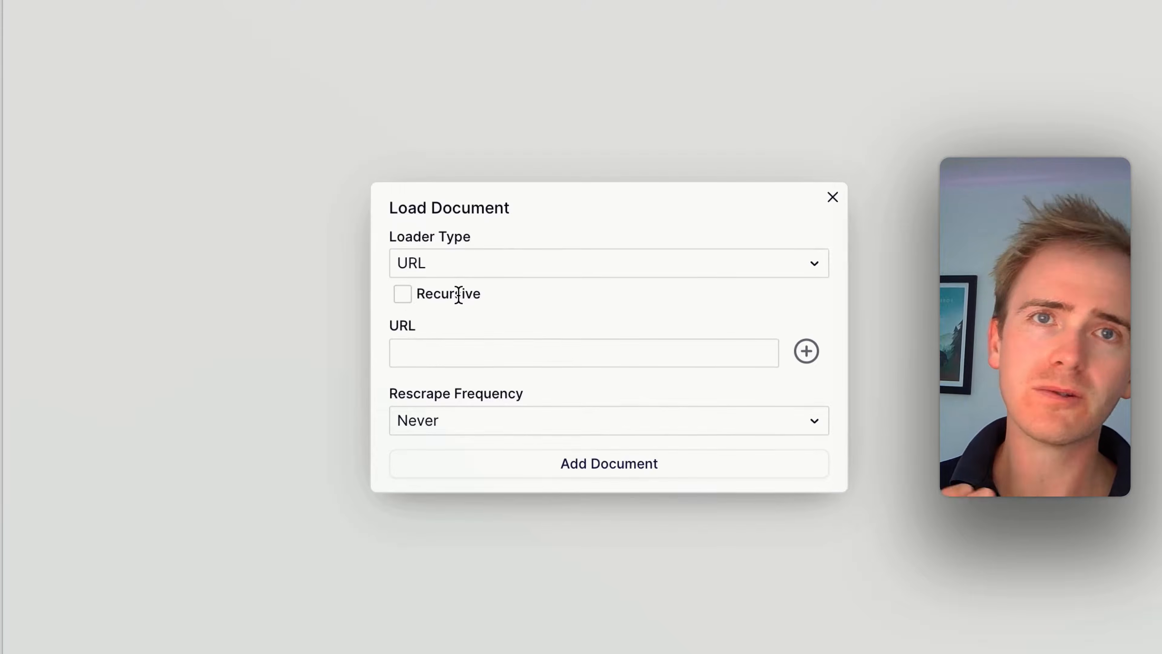
{"action": "left_click", "coordinate": [441, 358]}
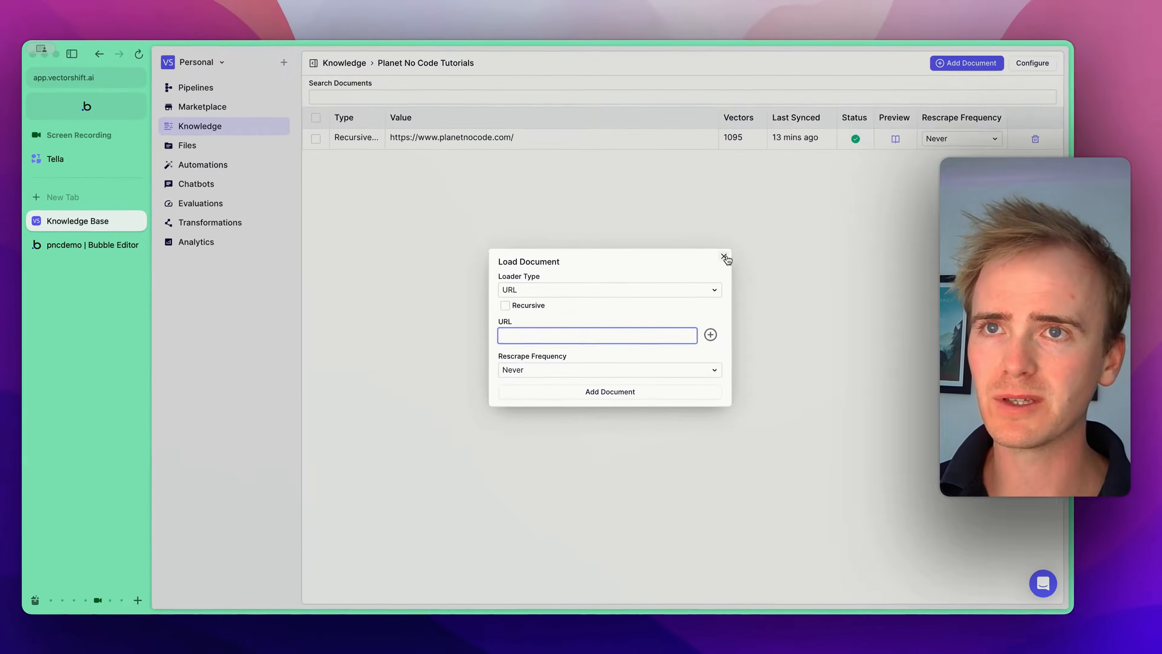
{"action": "left_click", "coordinate": [833, 197]}
- Open the chunking preview of the planetnocode.com document, scroll through the chunks, and close it
{"action": "left_click", "coordinate": [890, 140]}
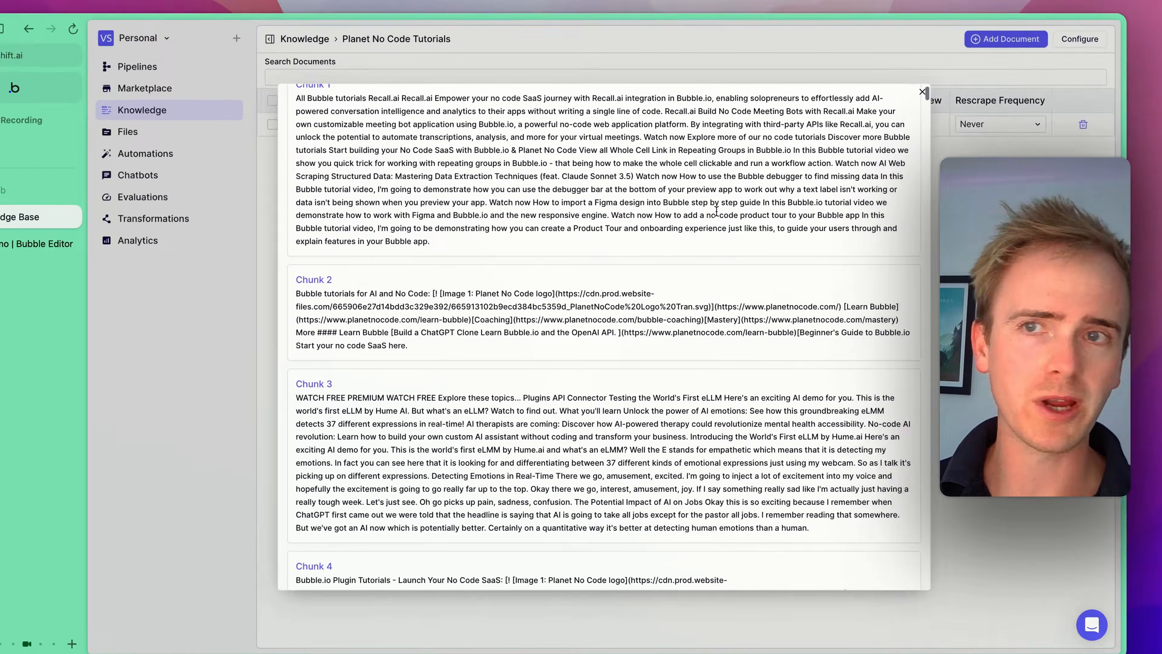
{"action": "scroll", "coordinate": [765, 172], "scroll_direction": "down", "scroll_amount": 20}
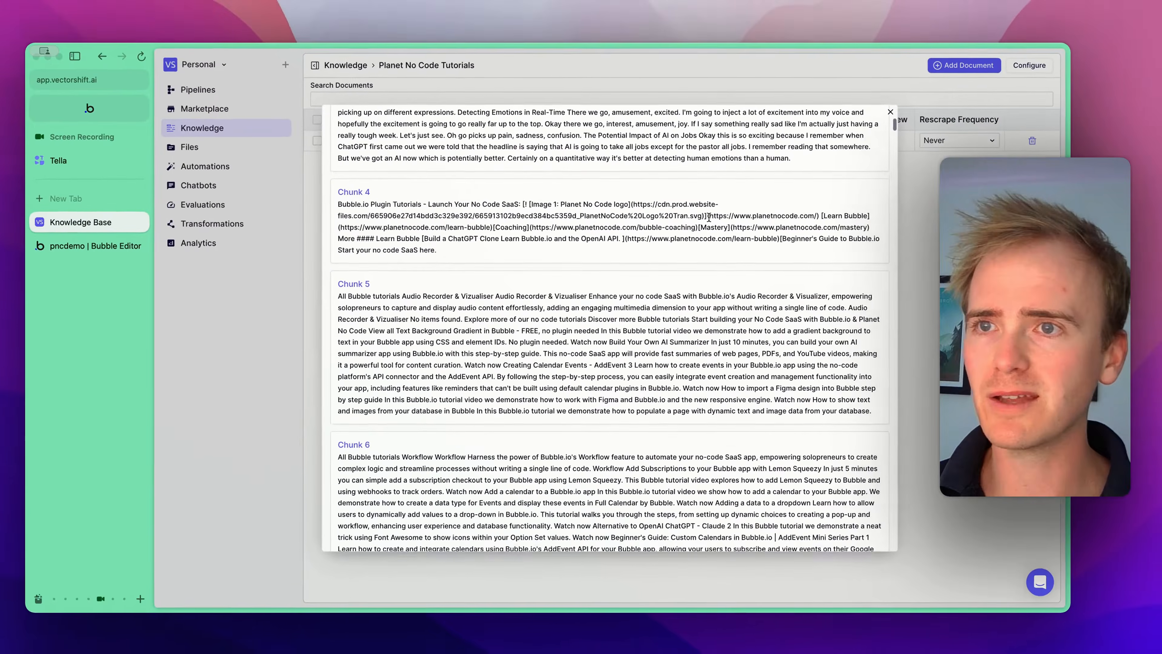
{"action": "scroll", "coordinate": [707, 218], "scroll_direction": "up", "scroll_amount": 20}
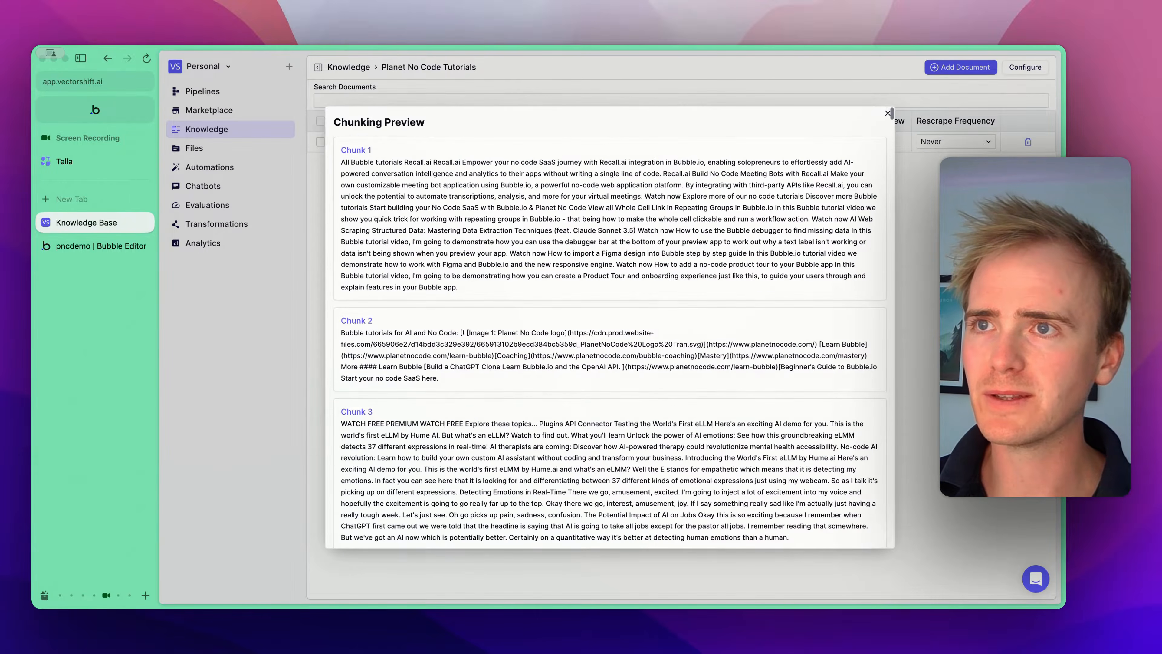
{"action": "left_click", "coordinate": [888, 114]}
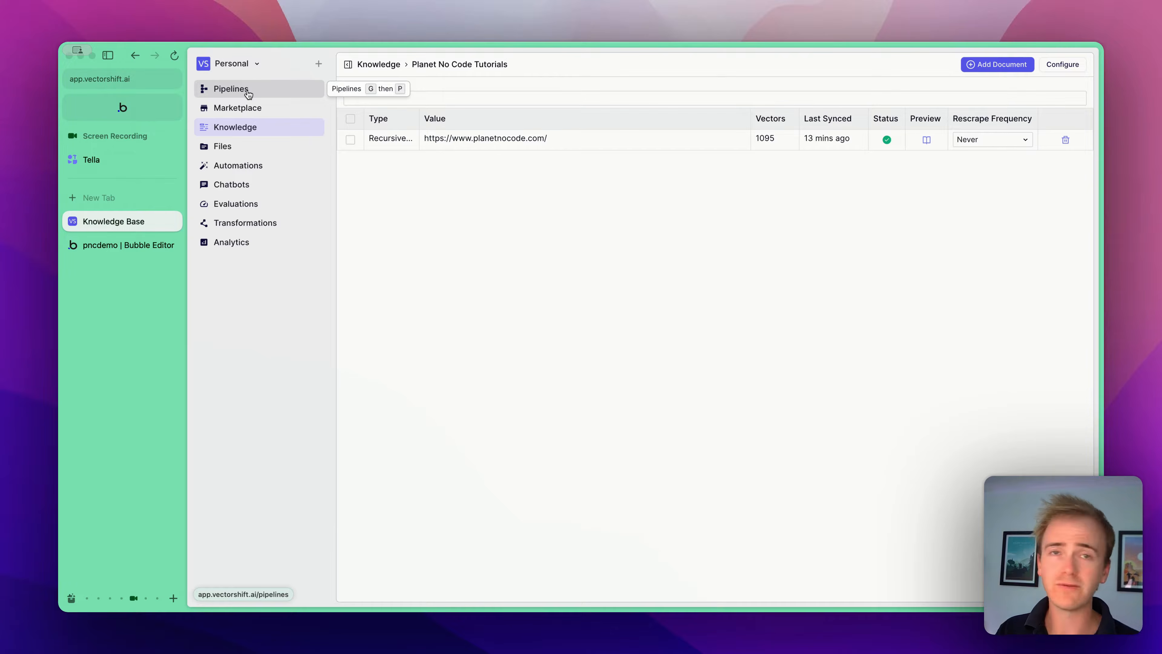
- Create a new pipeline from the Search a knowledge base Template
{"action": "left_click", "coordinate": [247, 94]}
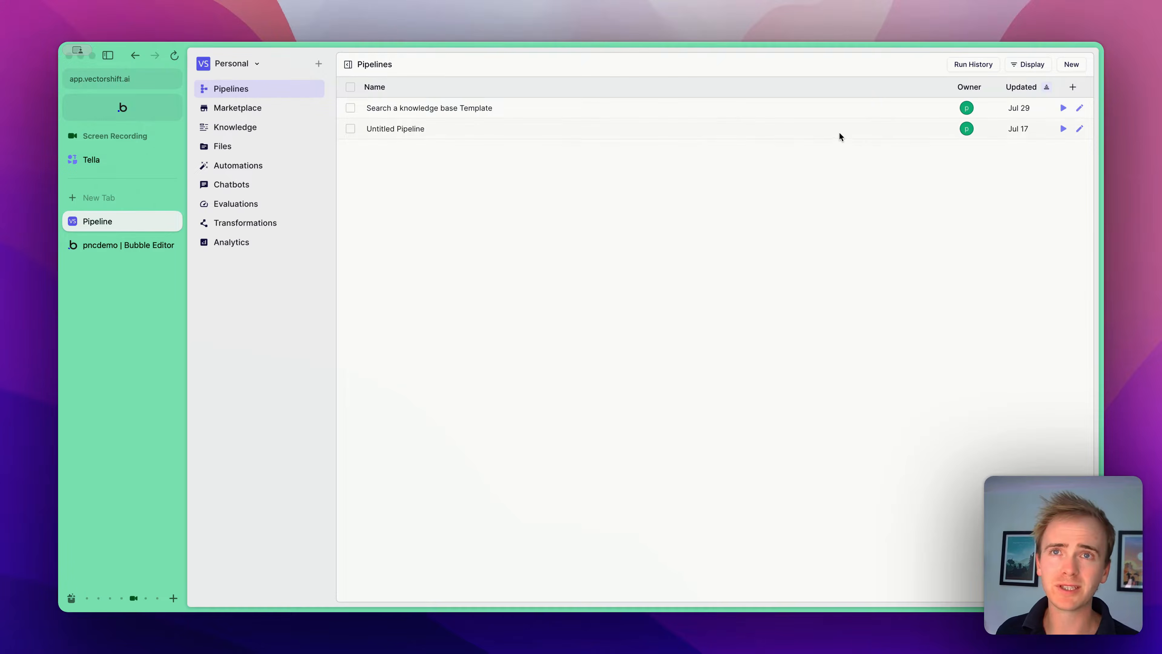
{"action": "left_click", "coordinate": [1073, 65]}
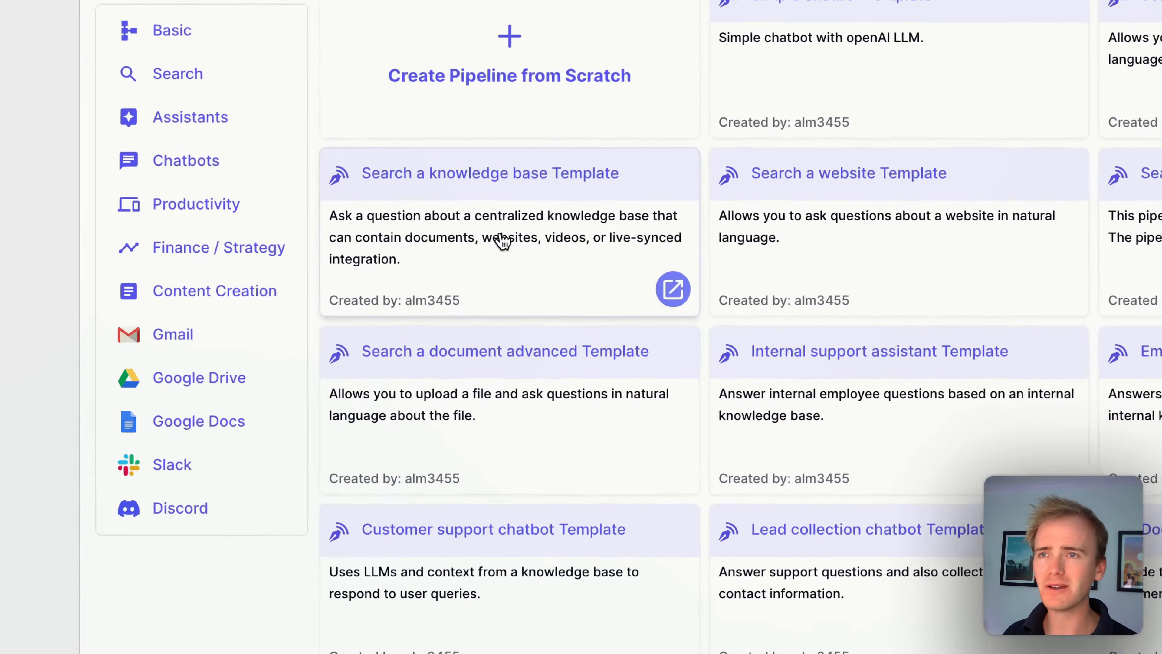
{"action": "left_click", "coordinate": [516, 209]}
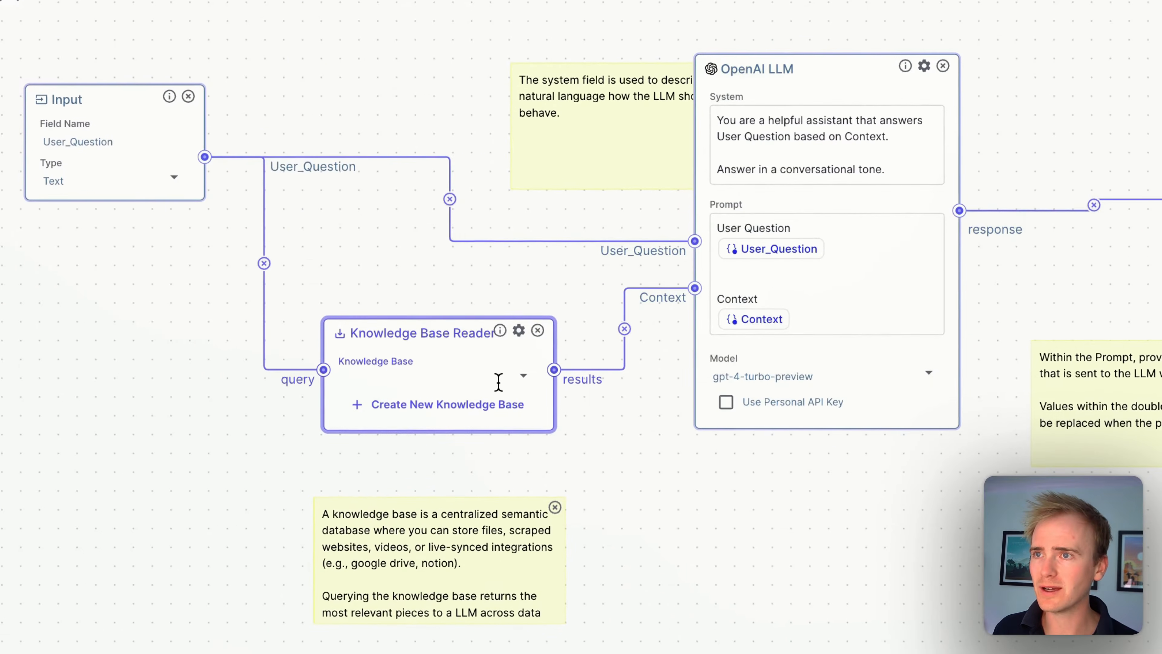
- Select the Planet No Code Tutorials knowledge base in the Knowledge Base Reader node
{"action": "left_click", "coordinate": [519, 382]}
{"action": "left_click", "coordinate": [523, 384]}
{"action": "left_click", "coordinate": [524, 386]}
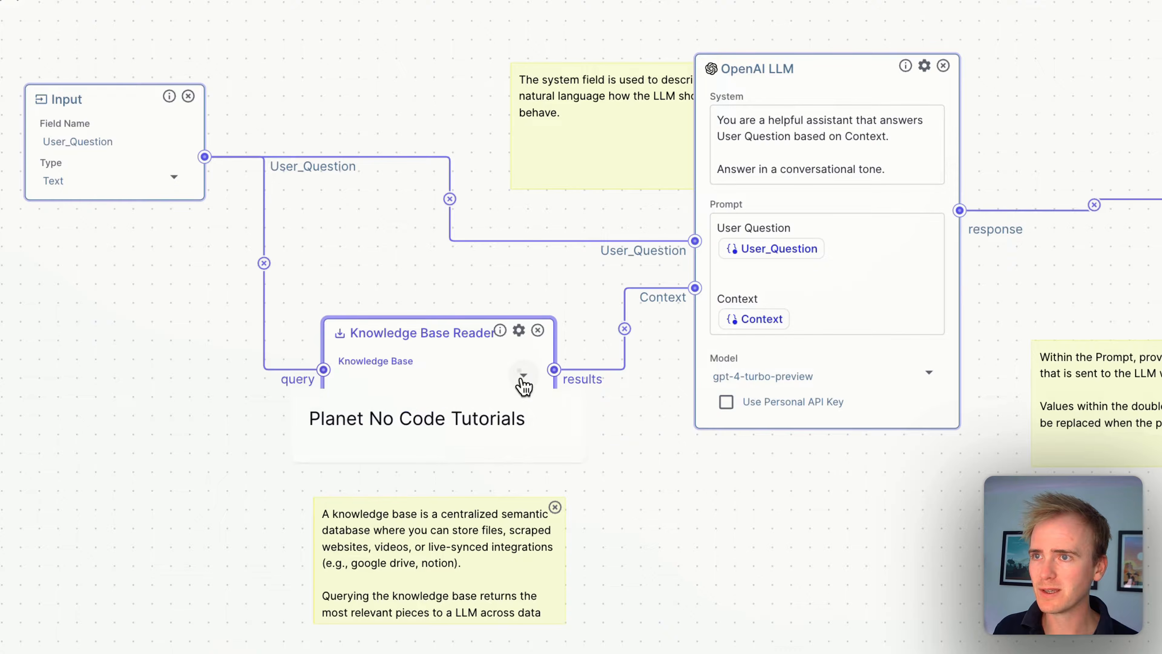
{"action": "left_click", "coordinate": [471, 423]}
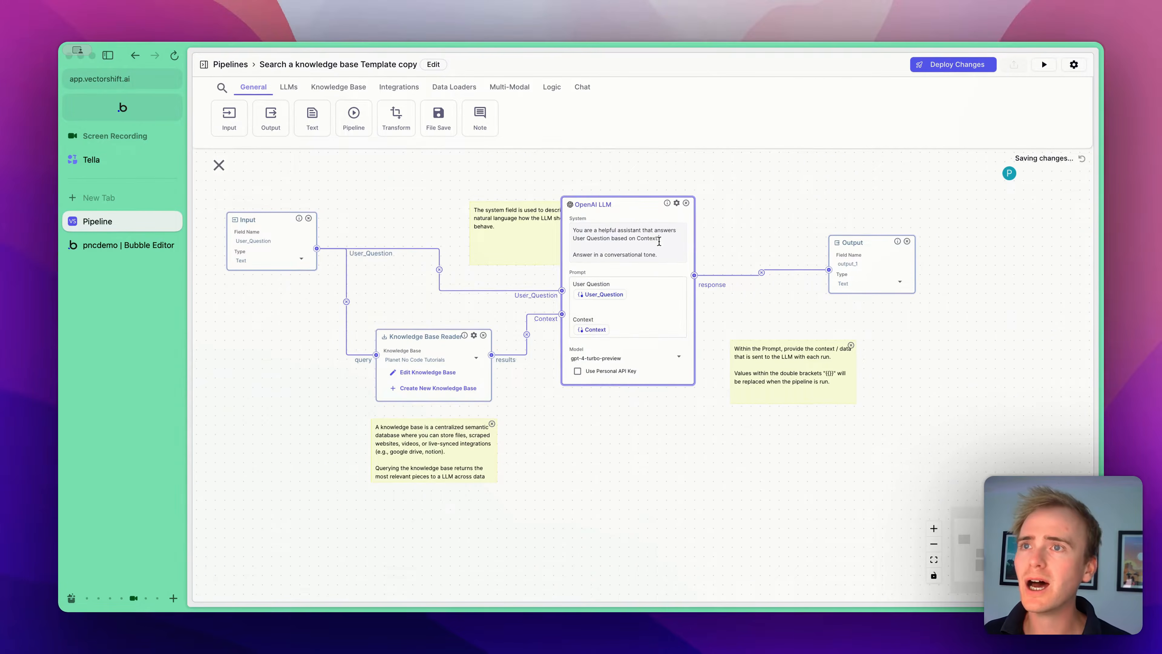
- Replace the last line of the OpenAI LLM system prompt with "Reply with a JSON response."
{"action": "left_click", "coordinate": [659, 239]}
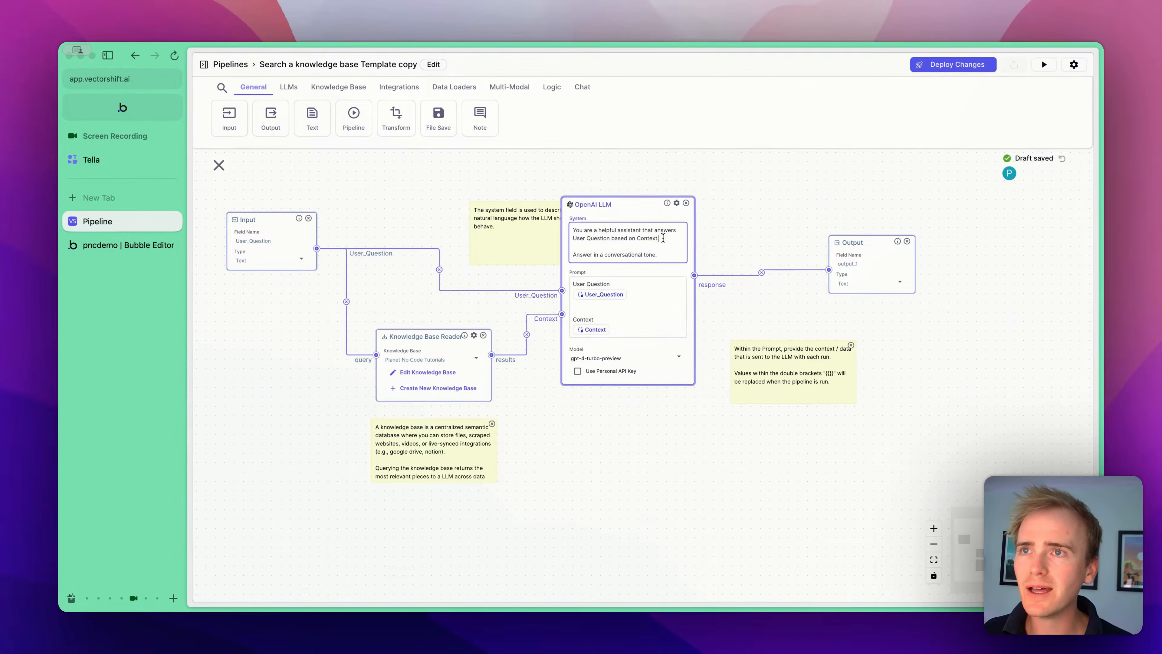
{"action": "left_click_drag", "start_coordinate": [666, 259], "coordinate": [585, 247]}
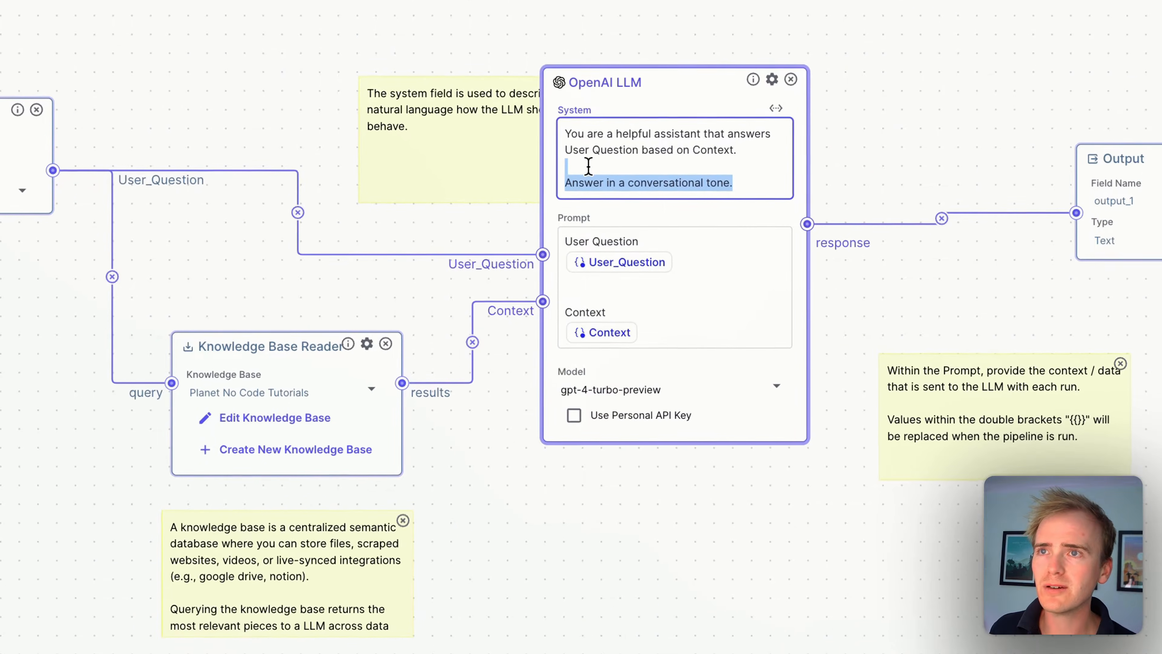
{"action": "left_click_drag", "start_coordinate": [588, 166], "coordinate": [560, 182]}
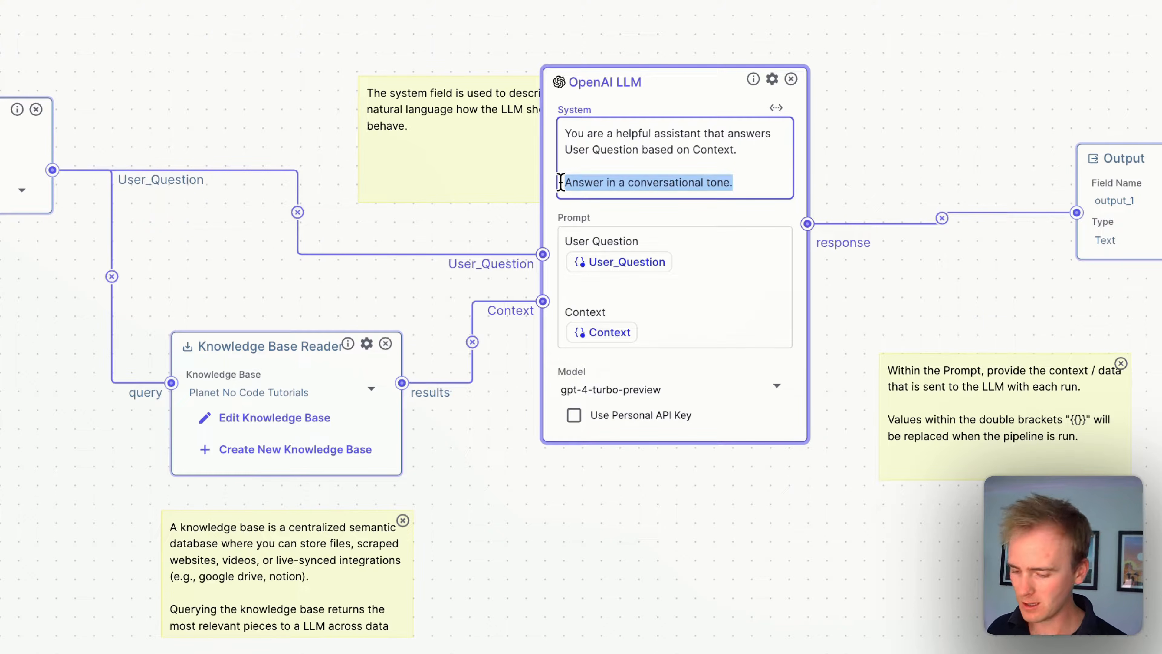
{"action": "type", "text": "Repl"}
{"action": "key", "text": "BackSpace"}
{"action": "key", "text": "BackSpace"}
{"action": "type", "text": "ply "}
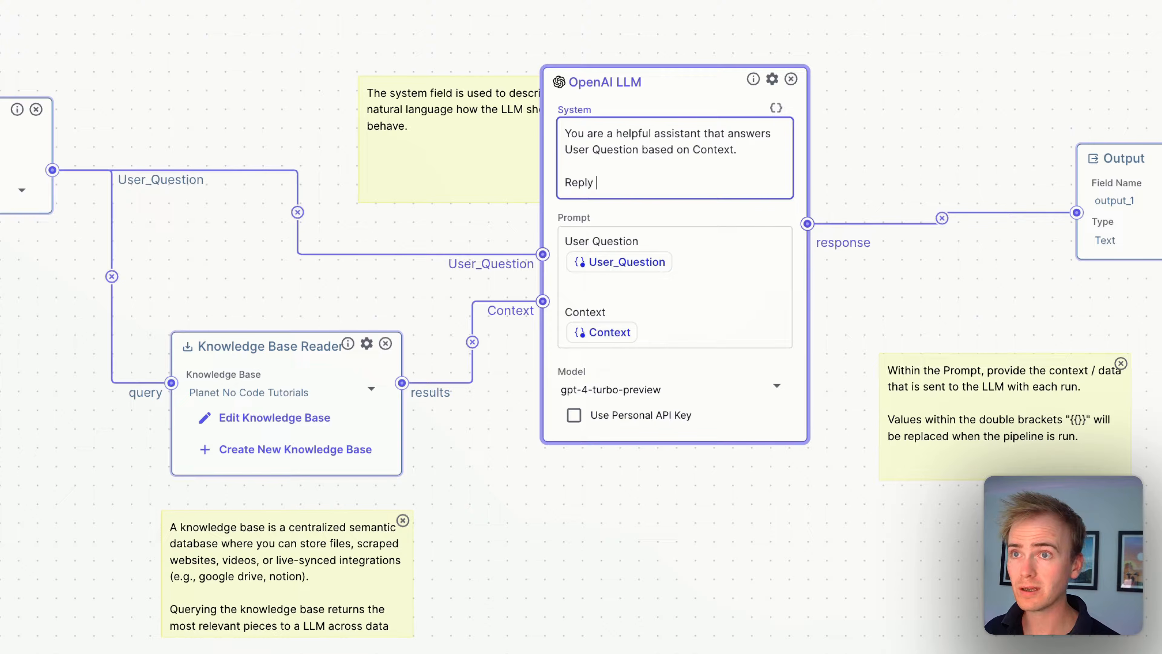
{"action": "type", "text": "with a JSON "}
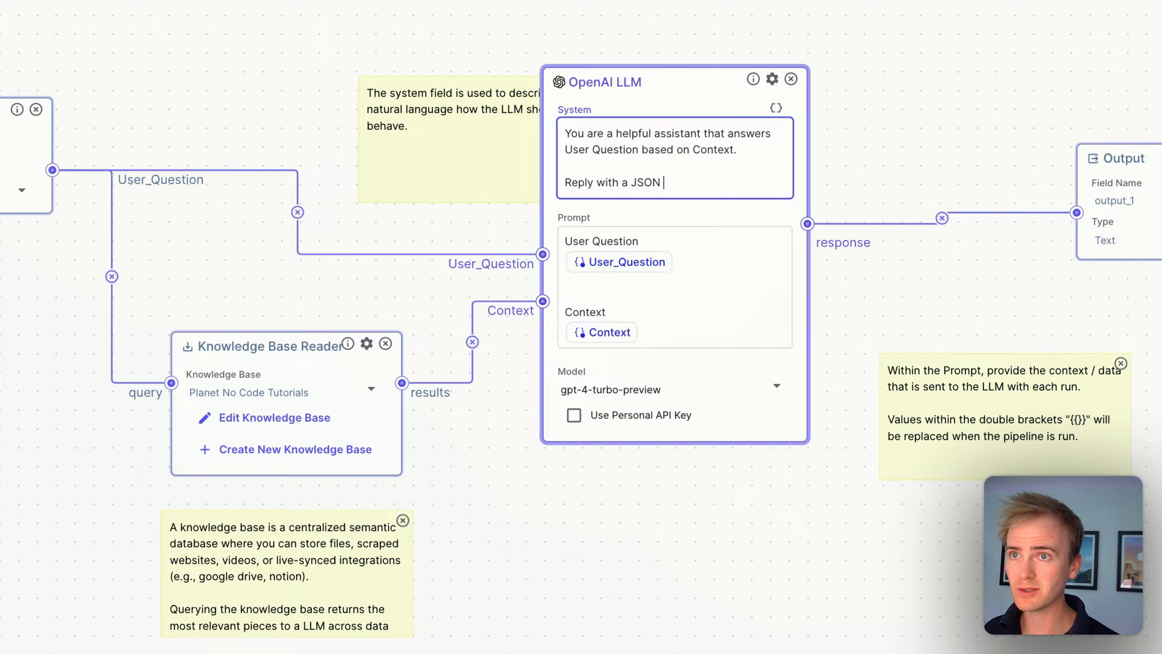
{"action": "type", "text": "response"}
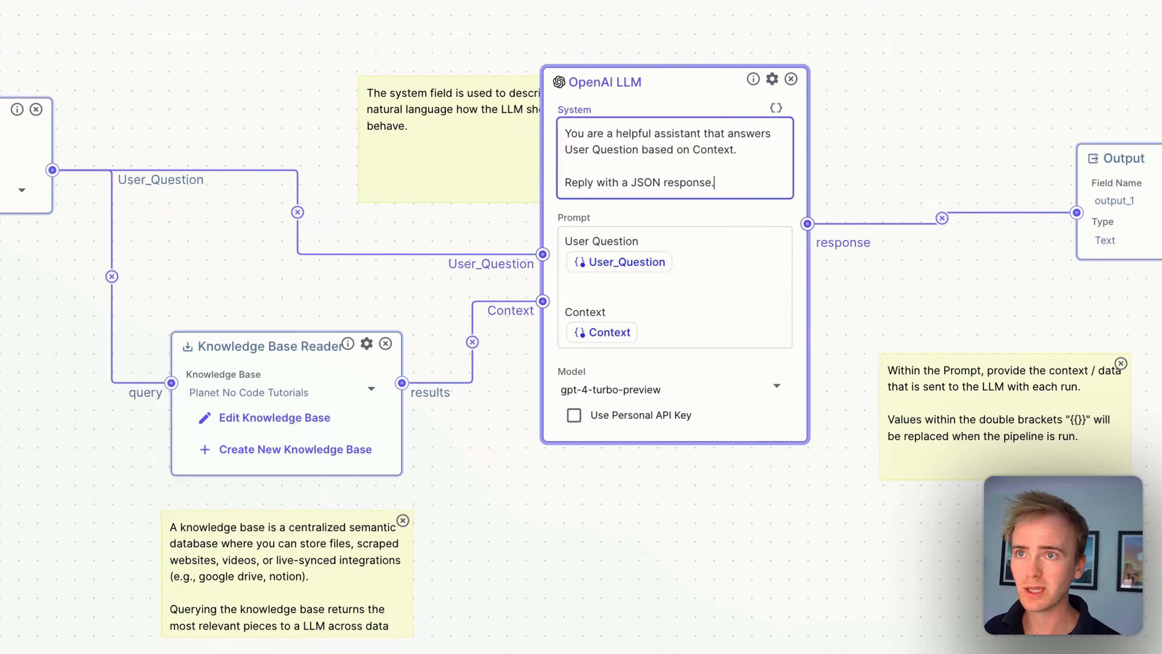
{"action": "type", "text": "."}
{"action": "key", "text": "Return"}
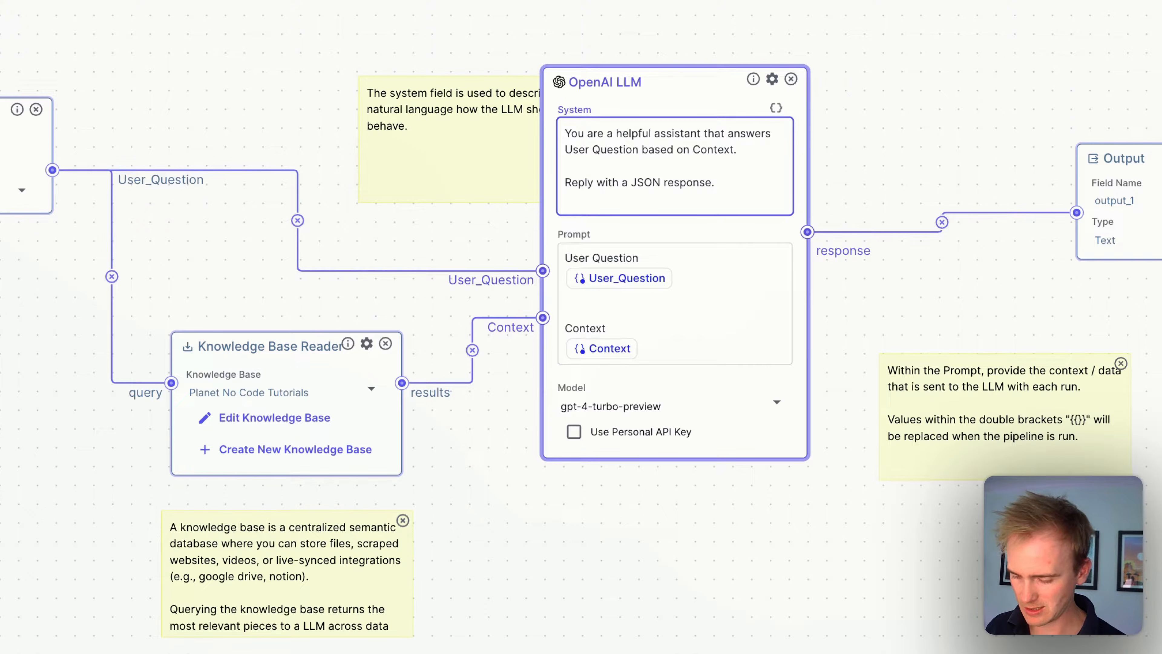
- Add the line {"answer": "<write answer here>", to the system prompt
{"action": "type", "text": "{"}
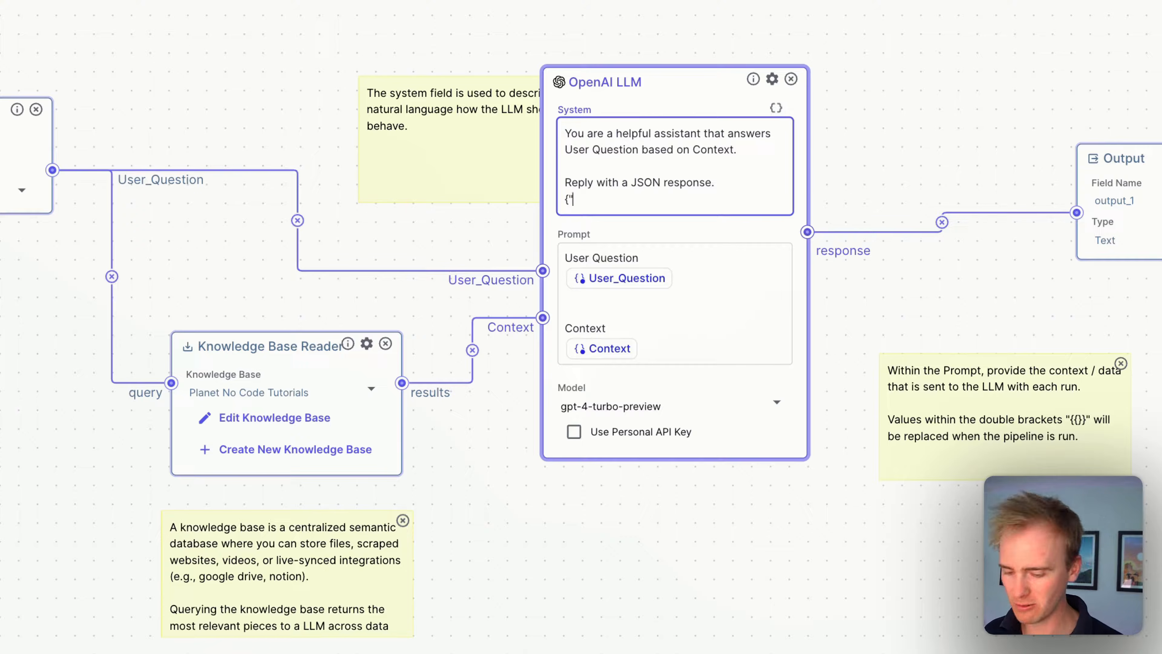
{"action": "type", "text": "swer\":"}
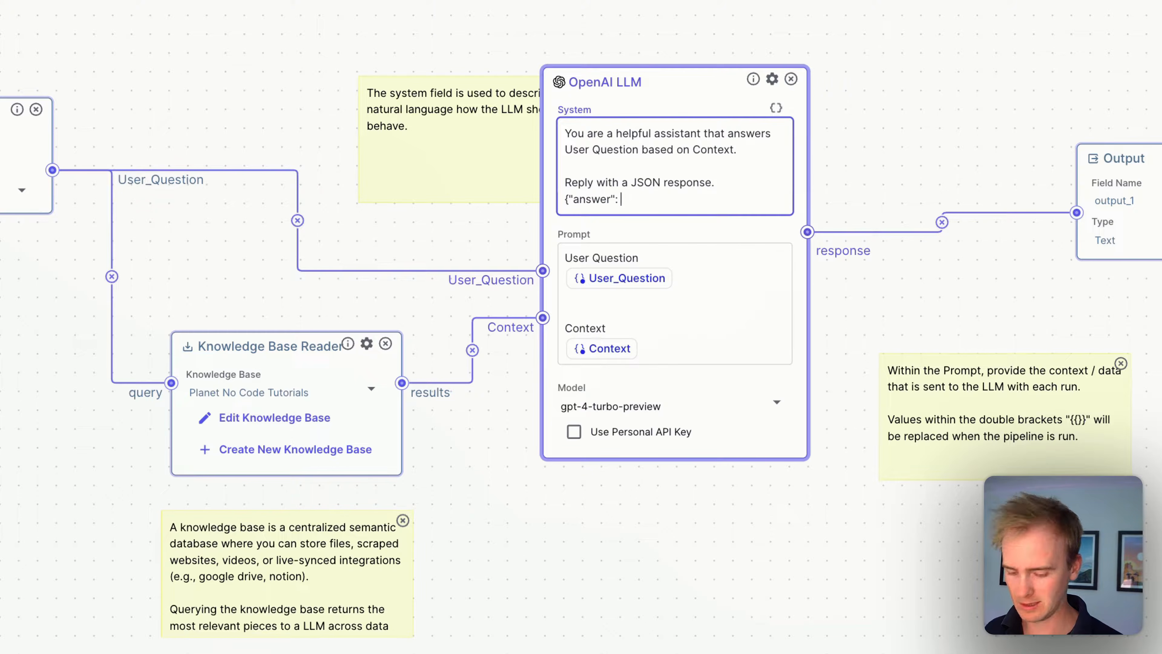
{"action": "type", "text": " \"write an"}
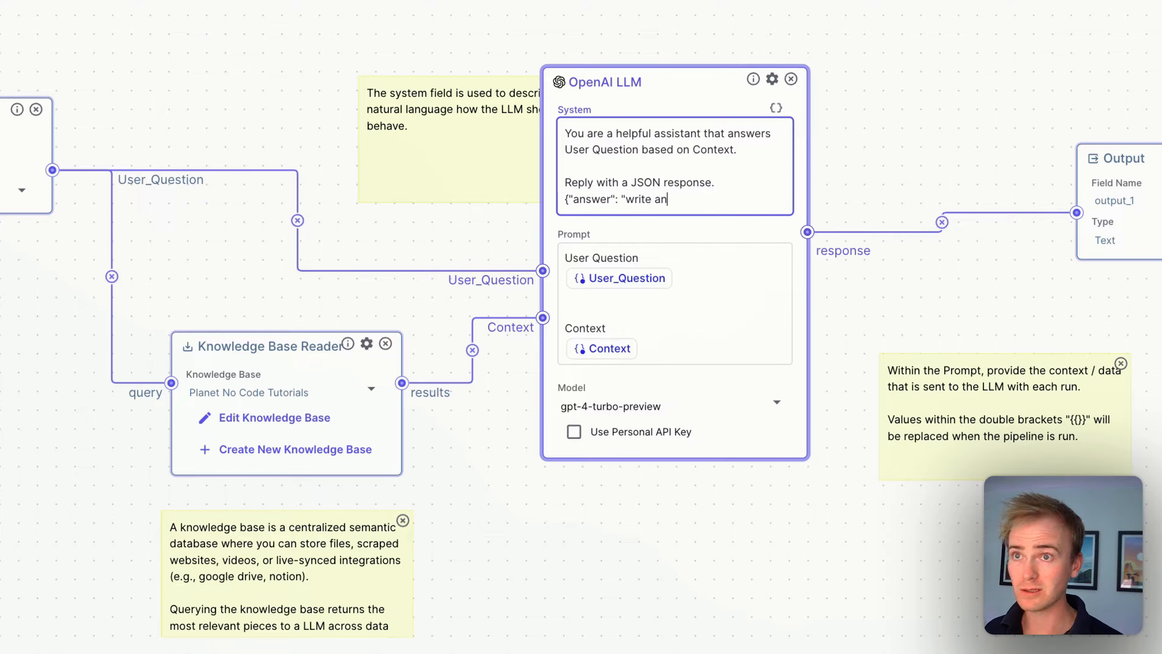
{"action": "key", "text": "BackSpace"}
{"action": "key", "text": "BackSpace"}
{"action": "key", "text": "BackSpace"}
{"action": "key", "text": "BackSpace"}
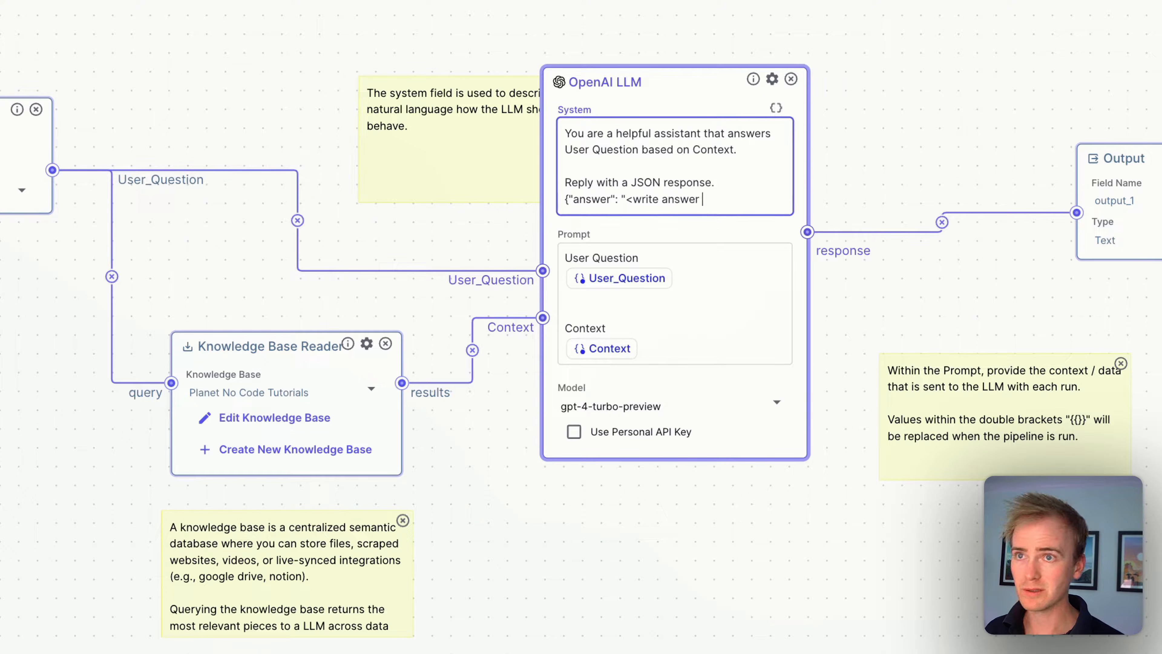
{"action": "type", "text": "here>\","}
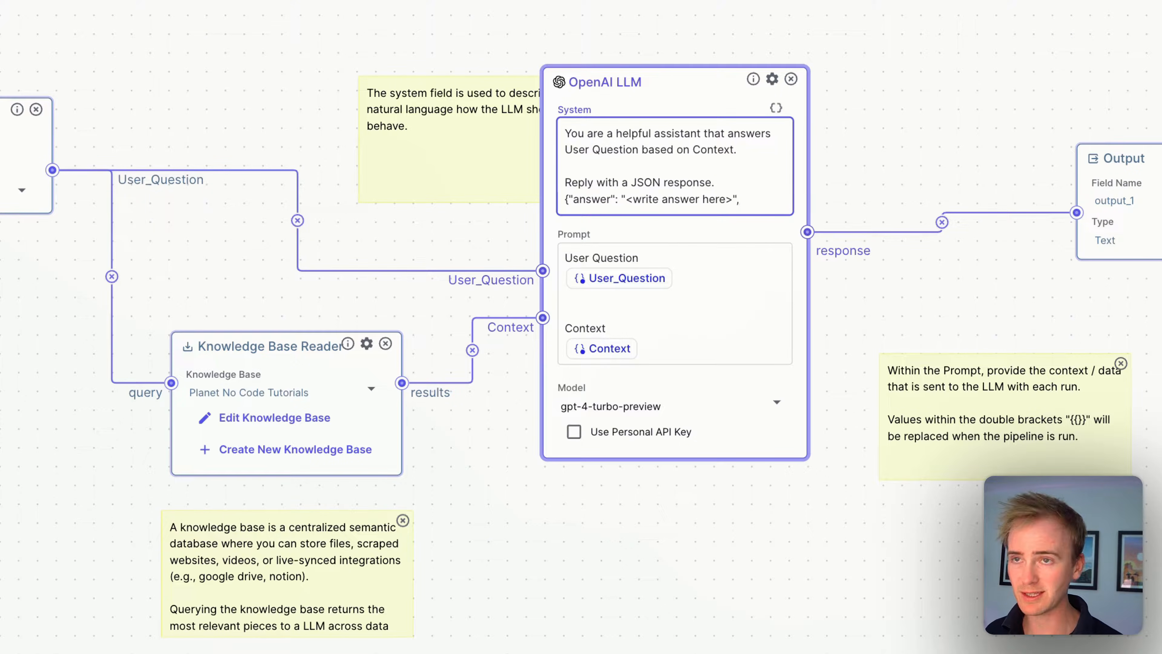
{"action": "key", "text": "Return"}
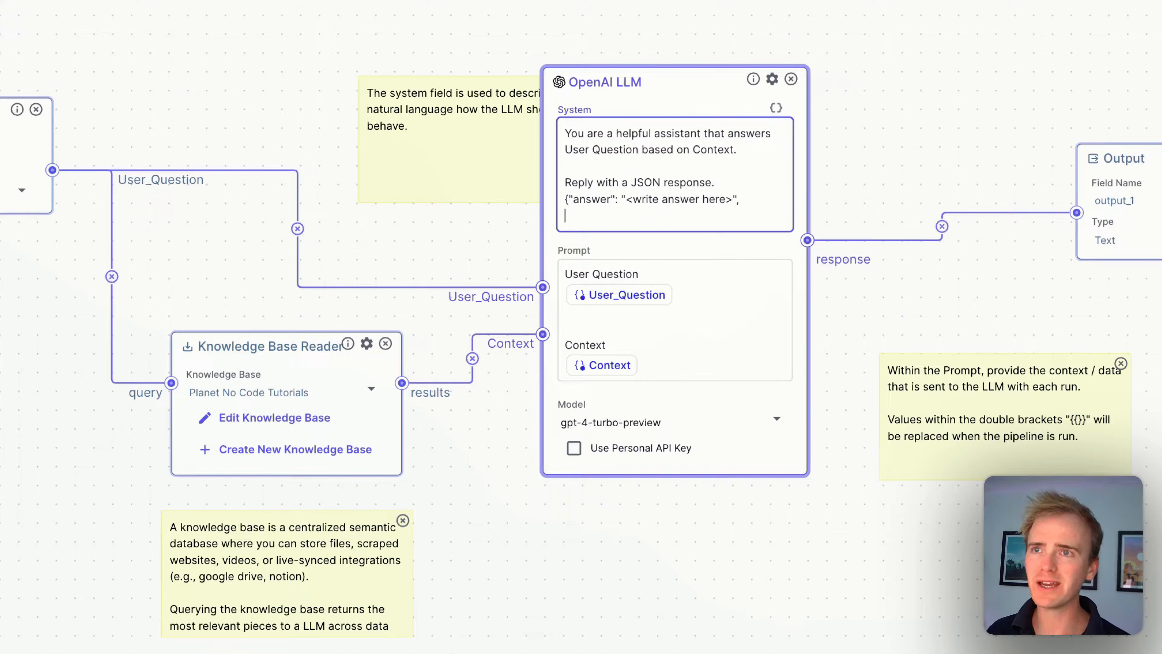
- Add the line "source": "<source url>" and put the opening and closing braces on their own lines
{"action": "type", "text": "source\": <source url>"}
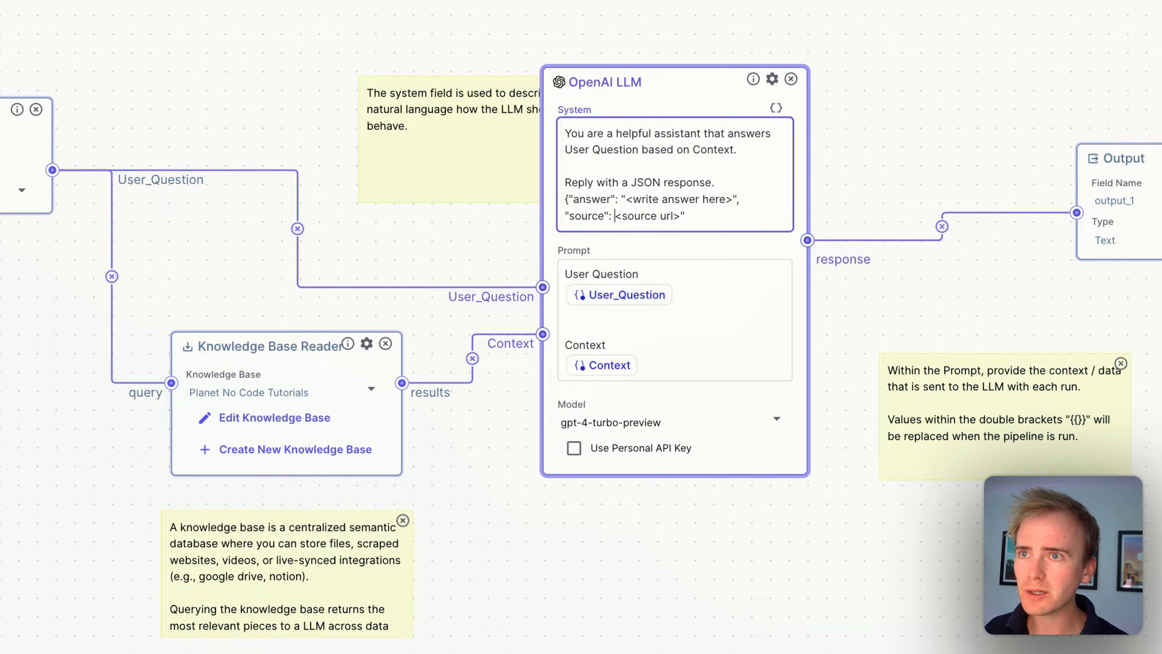
{"action": "type", "text": "\""}
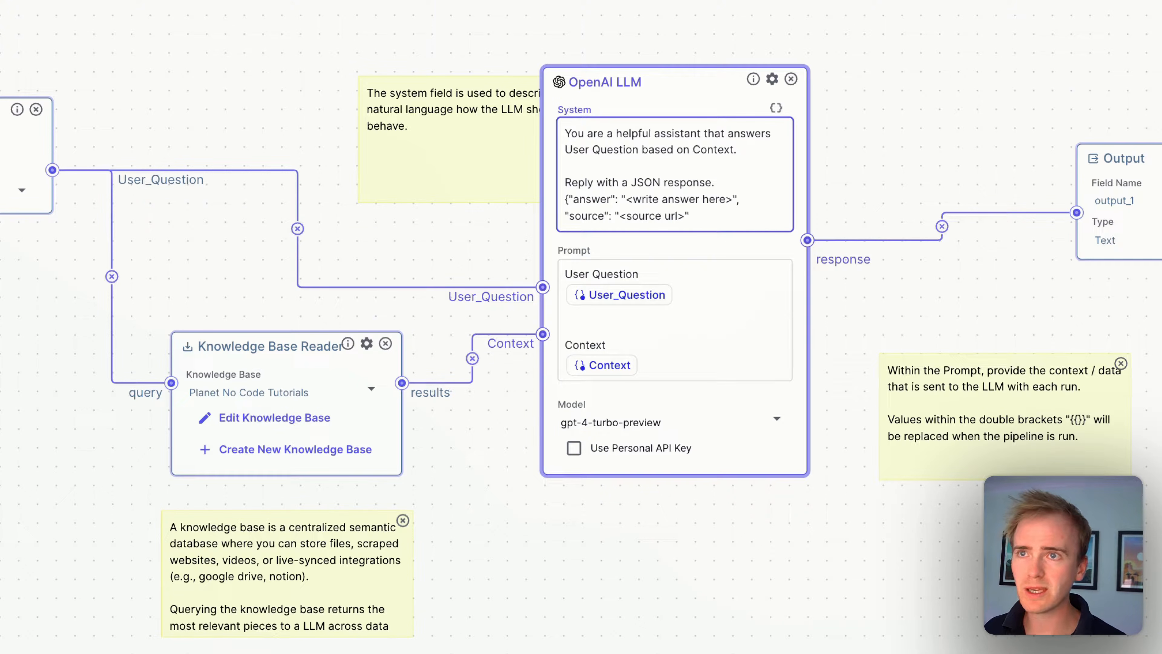
{"action": "key", "text": "Return"}
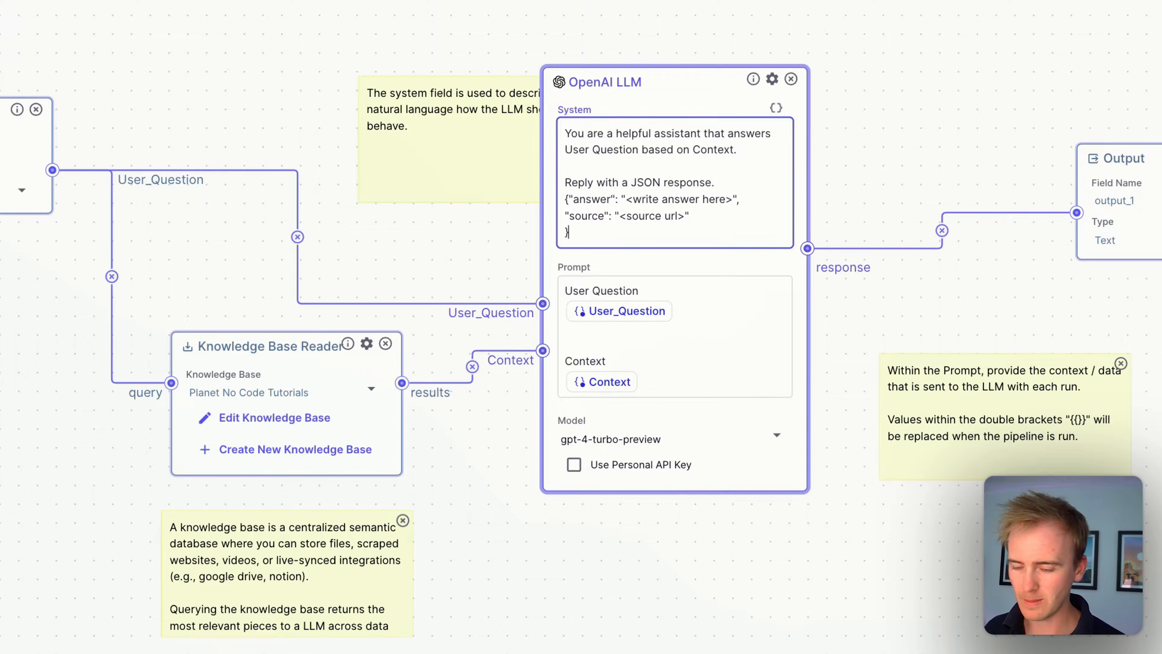
{"action": "key", "text": "Up"}
{"action": "key", "text": "Return"}
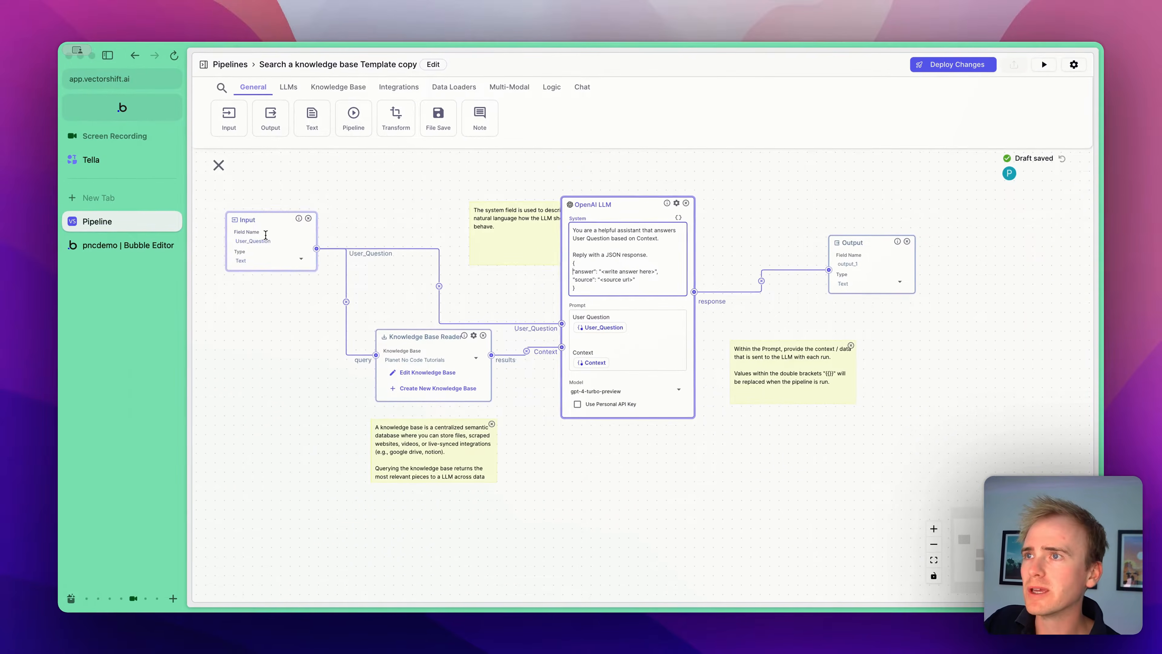
- Set the Output node's type to JSON
{"action": "left_click", "coordinate": [265, 236]}
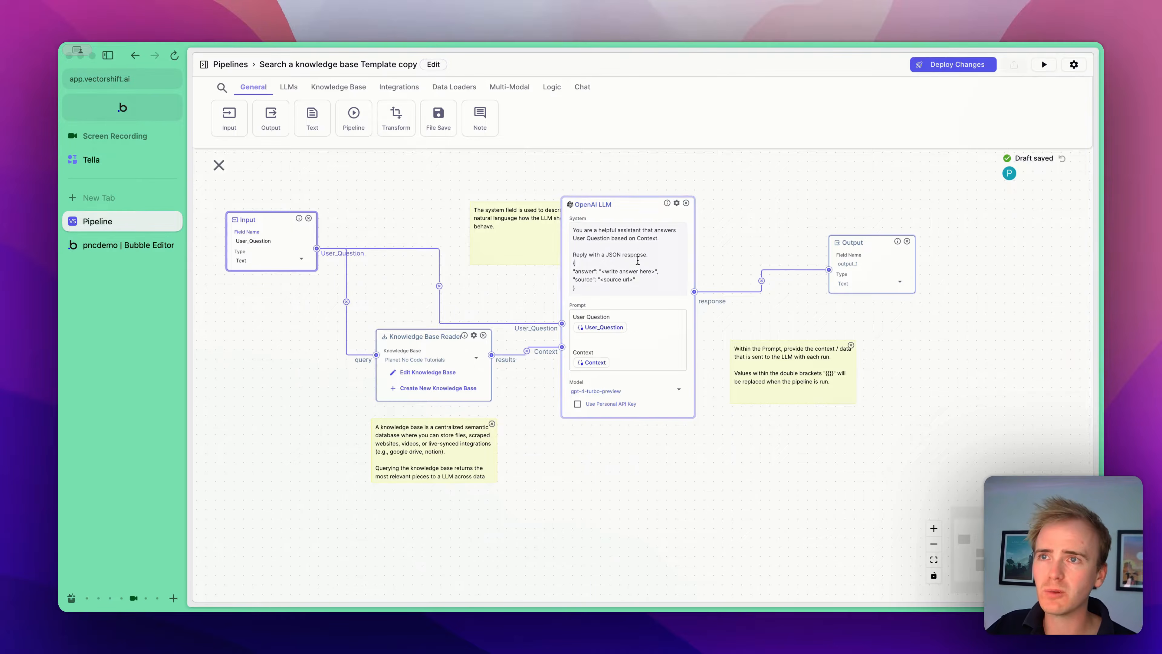
{"action": "left_click", "coordinate": [686, 267]}
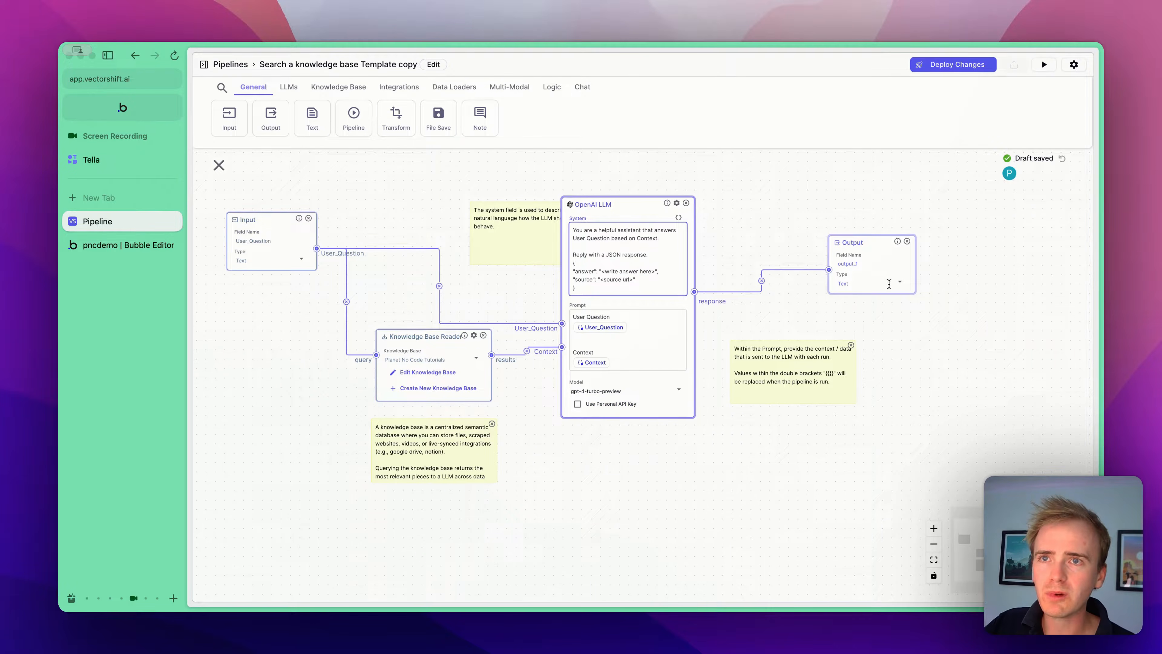
{"action": "left_click", "coordinate": [890, 284]}
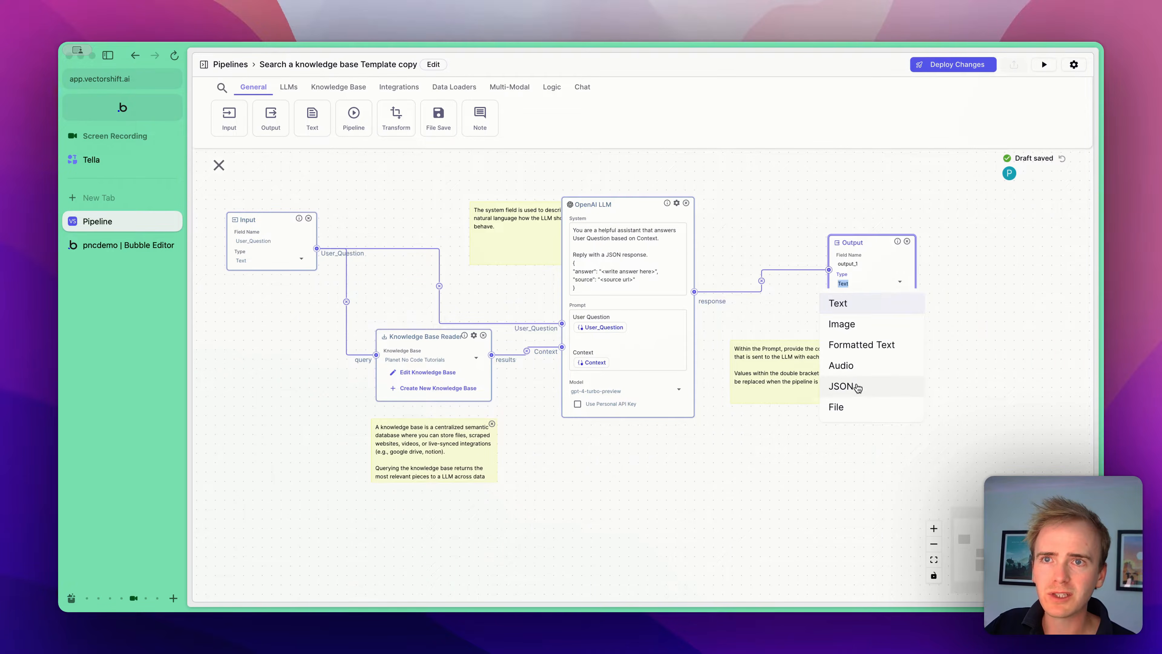
{"action": "left_click", "coordinate": [857, 388]}
- Run the pipeline with the question "What are option sets?" and review the output
{"action": "left_click", "coordinate": [1043, 69]}
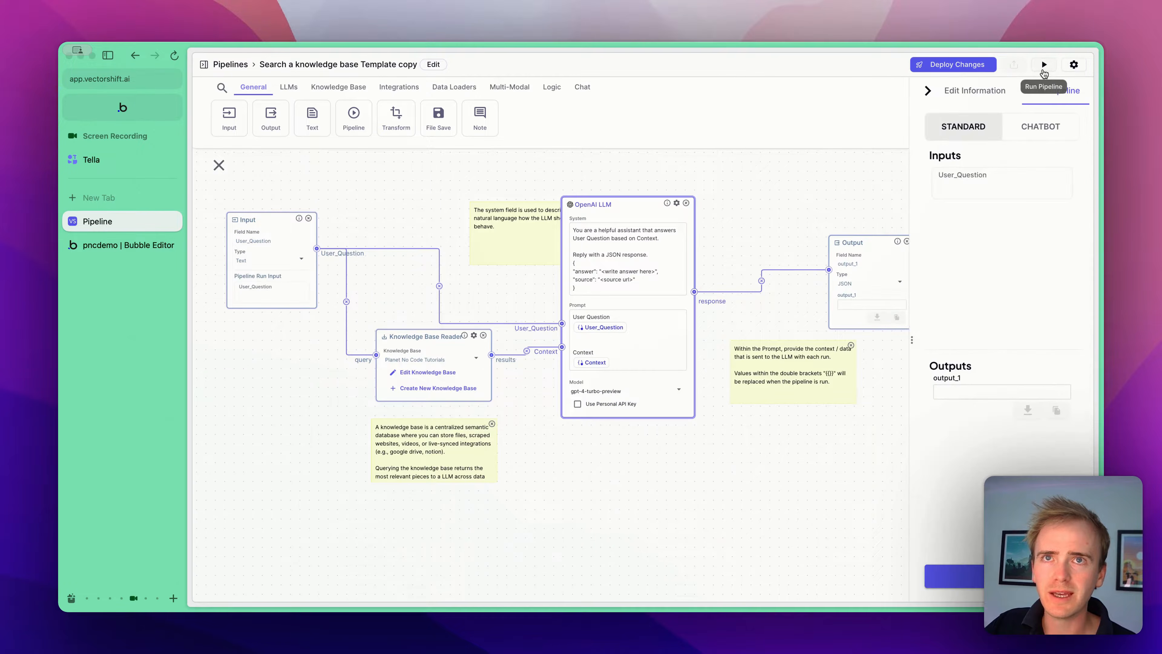
{"action": "left_click", "coordinate": [988, 194]}
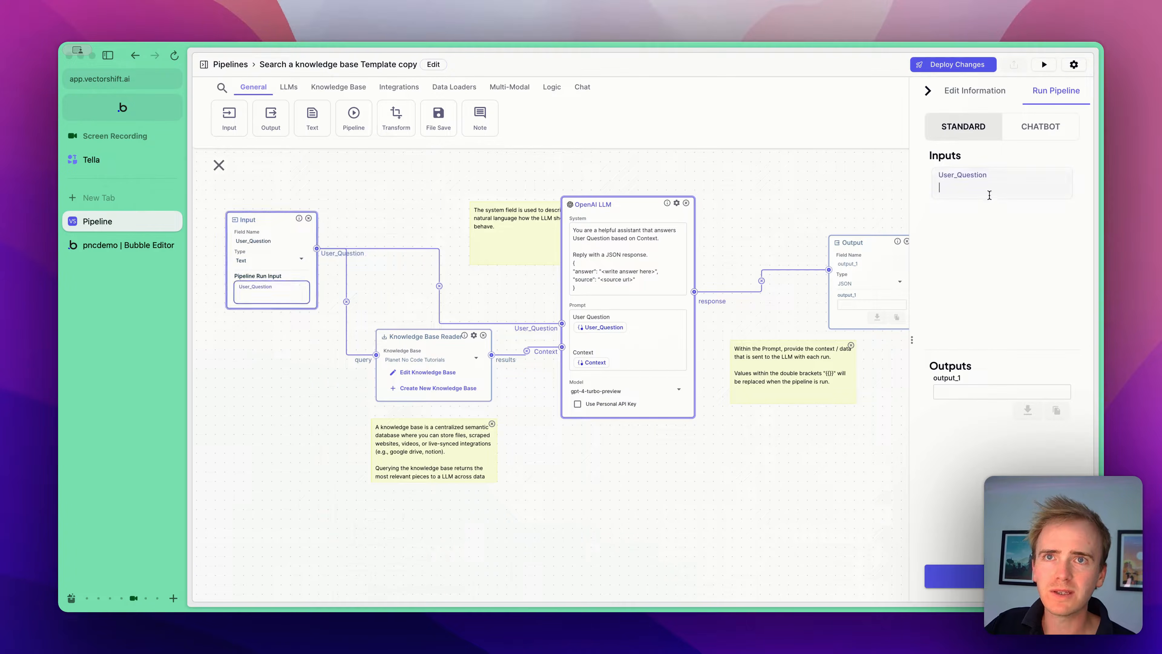
{"action": "type", "text": "What are option"}
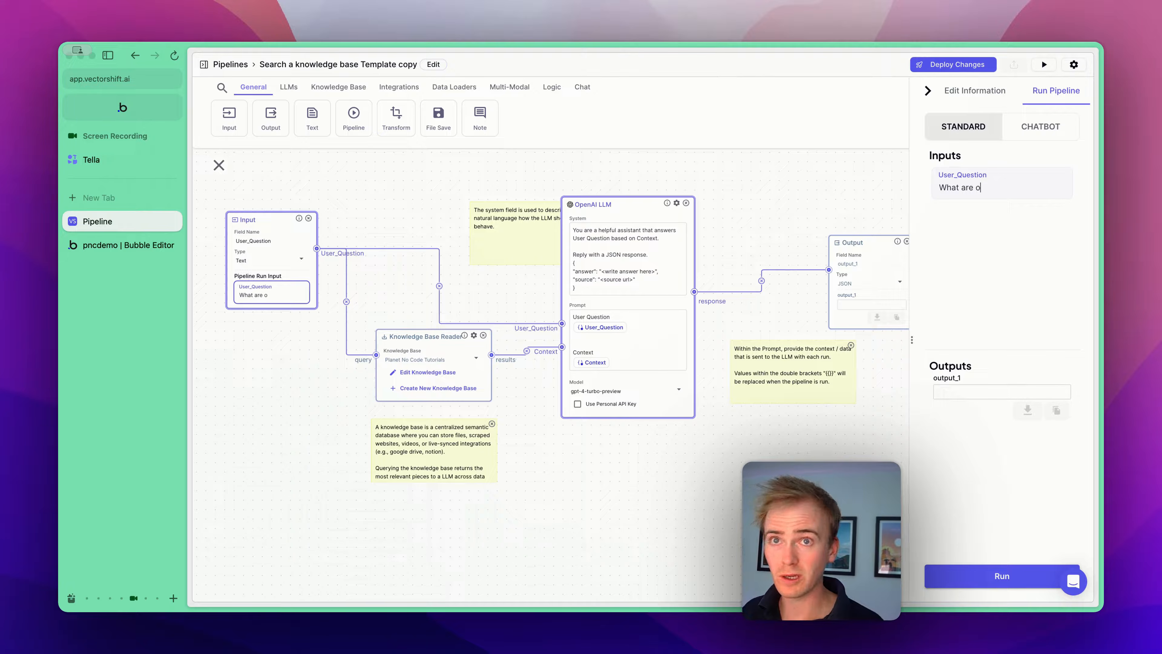
{"action": "type", "text": " sets?"}
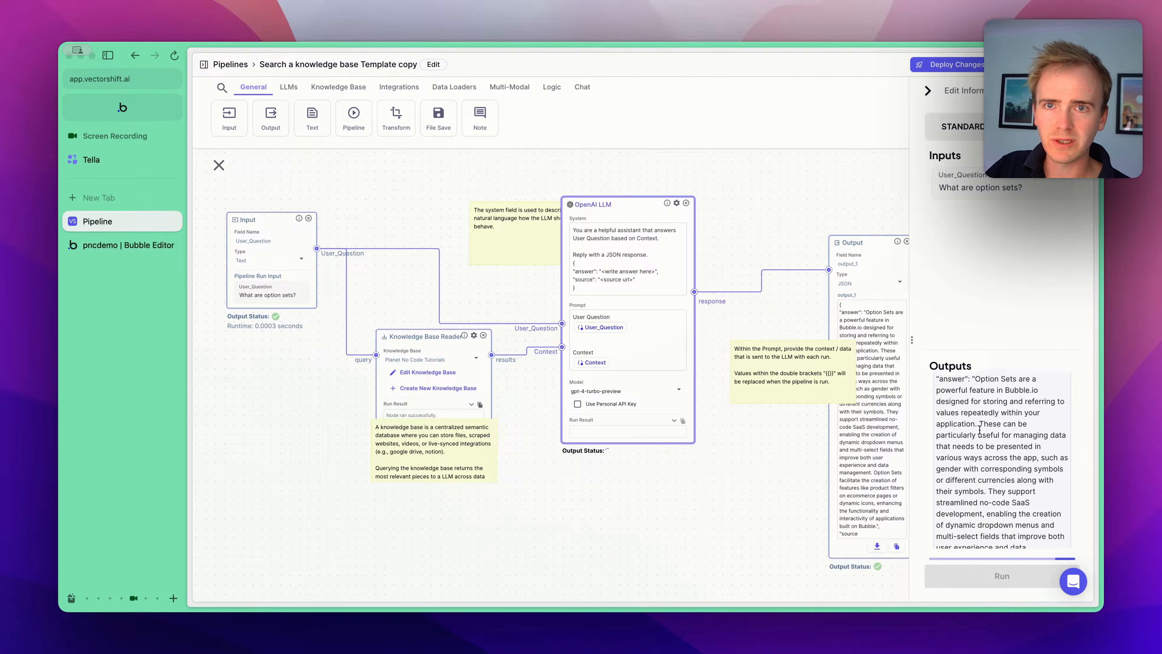
{"action": "scroll", "coordinate": [979, 430], "scroll_direction": "down", "scroll_amount": 5}
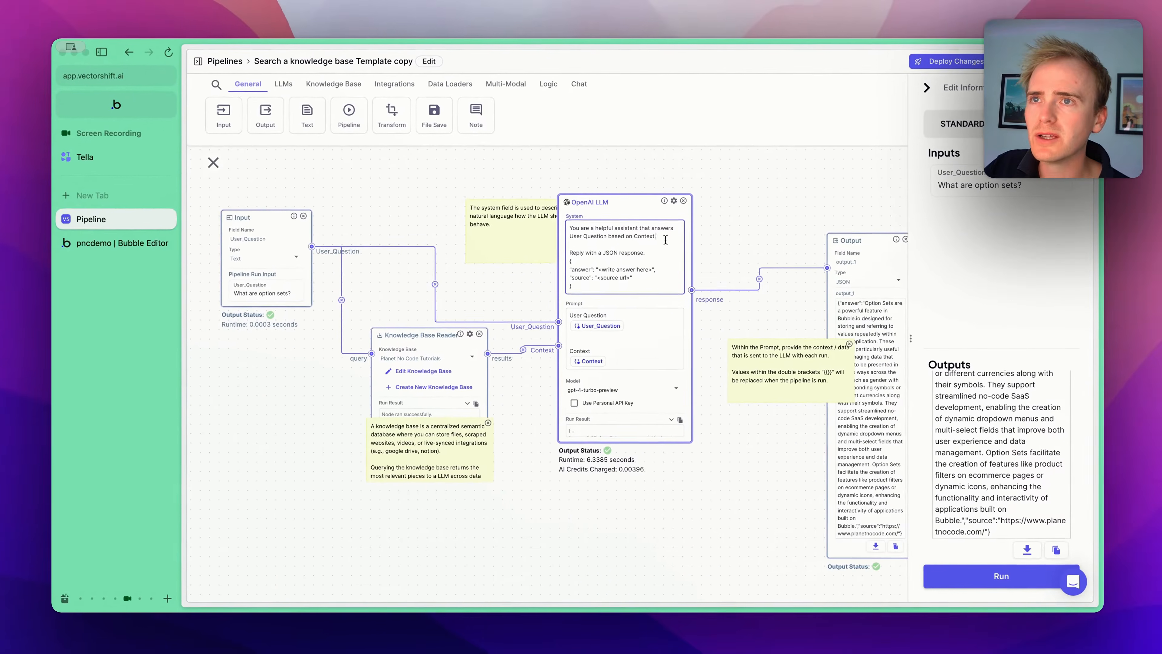
- Add the system prompt line "Respond with a clear but brief answer to the question and the URL of the website that most clearly answers the question."
{"action": "left_click", "coordinate": [667, 241]}
{"action": "key", "text": "Return"}
{"action": "key", "text": "Return"}
{"action": "type", "text": "Re"}
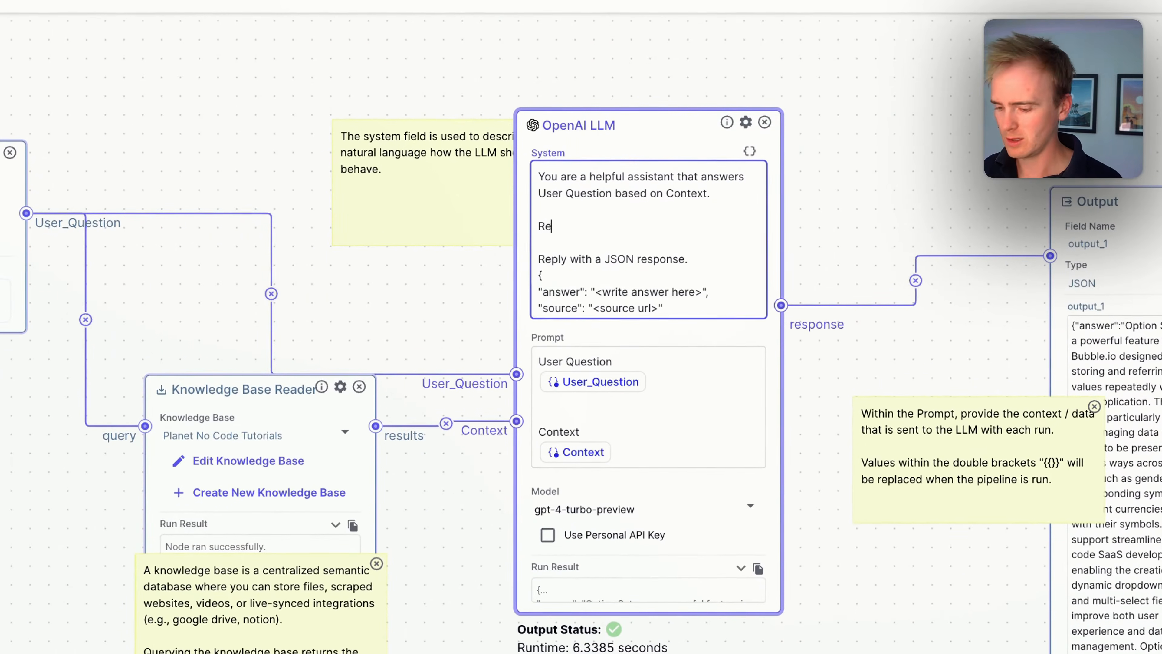
{"action": "type", "text": "spond with th"}
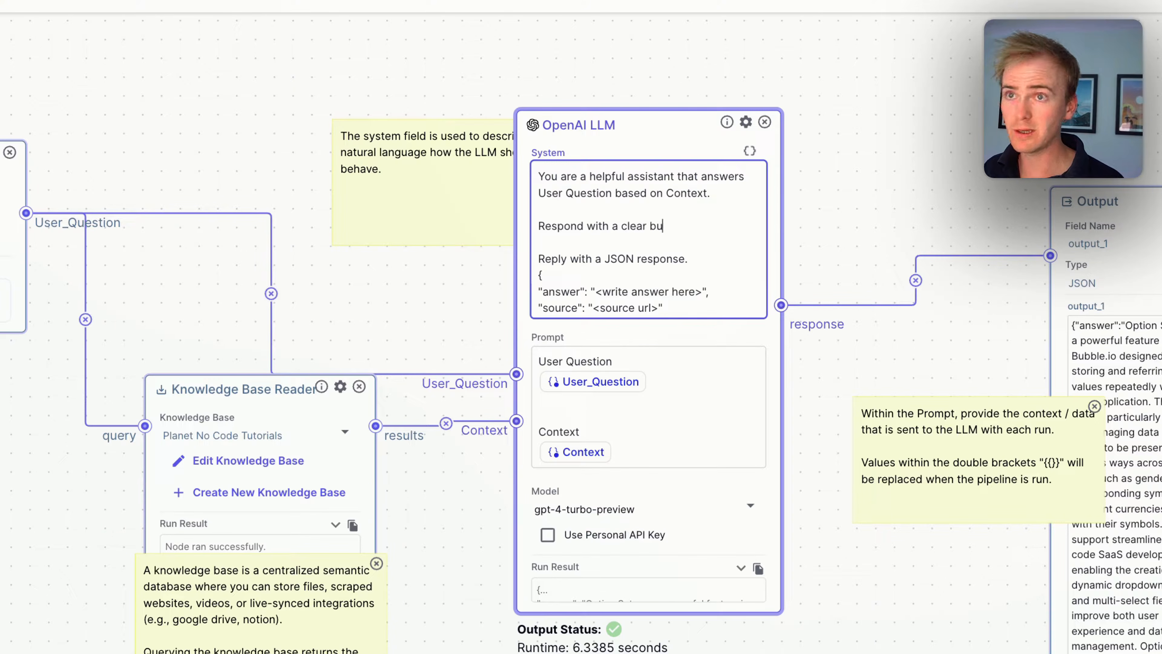
{"action": "type", "text": "clear but brief answer t"}
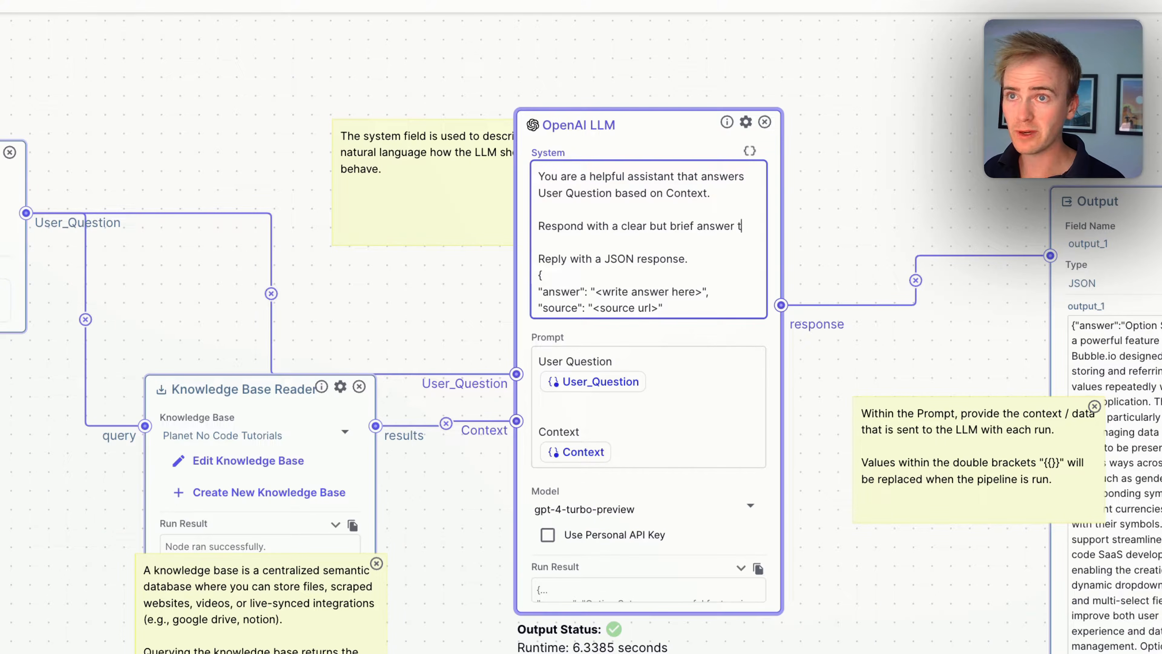
{"action": "type", "text": "o the question and the URL"}
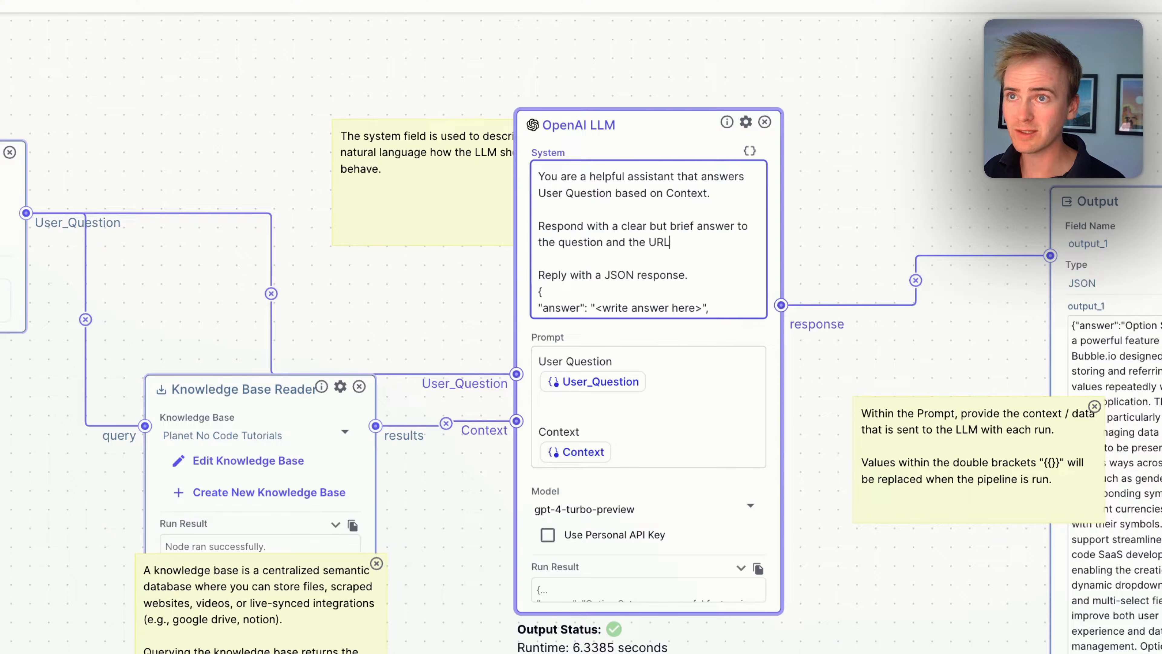
{"action": "type", "text": " of the "}
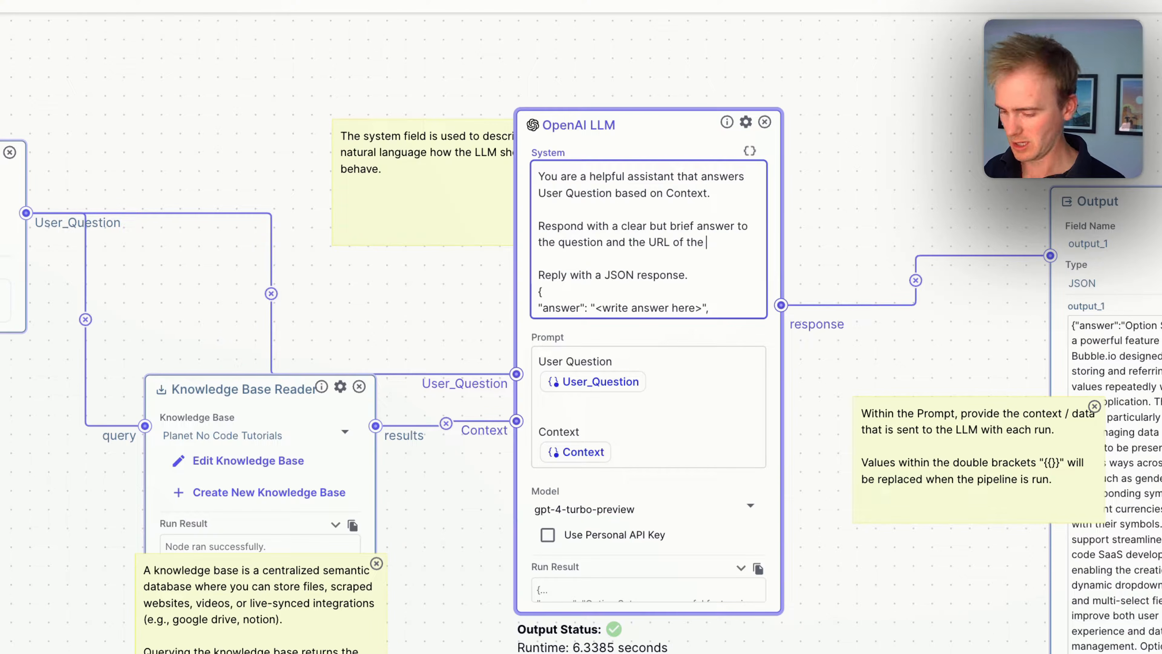
{"action": "type", "text": "web"}
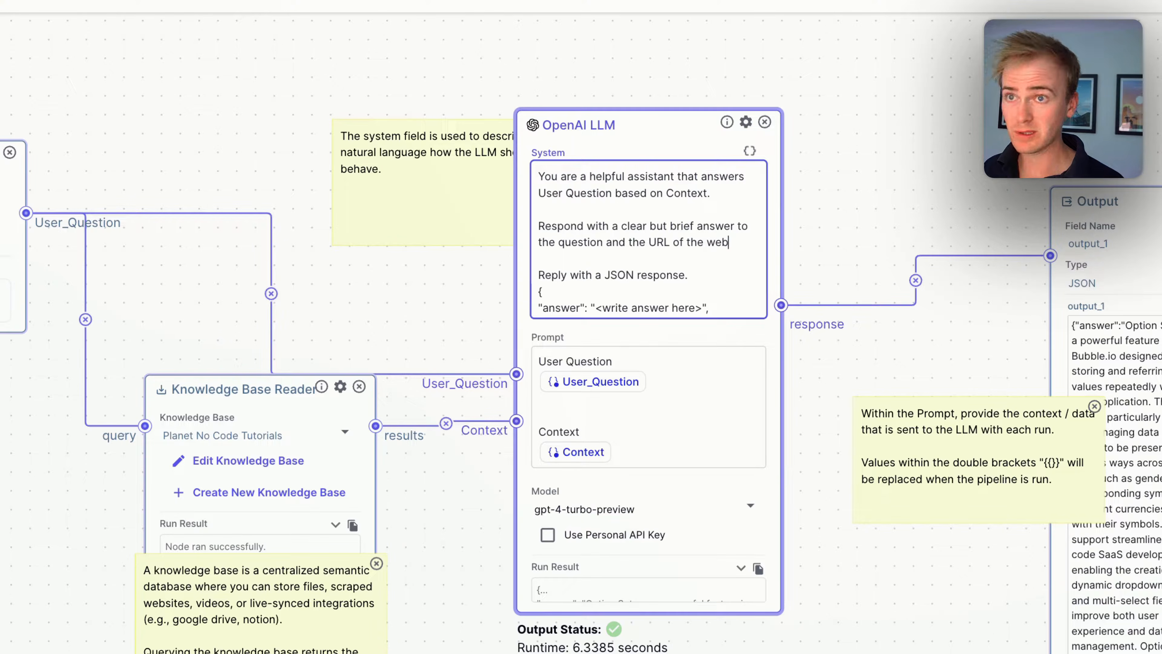
{"action": "type", "text": "site that "}
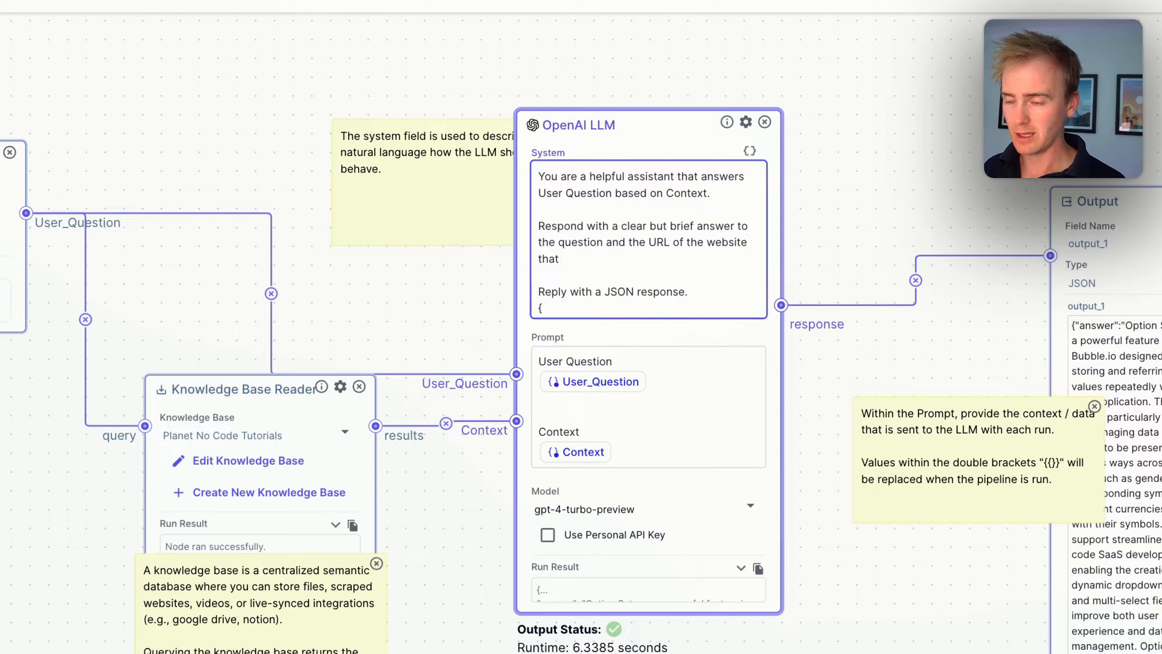
{"action": "type", "text": "most "}
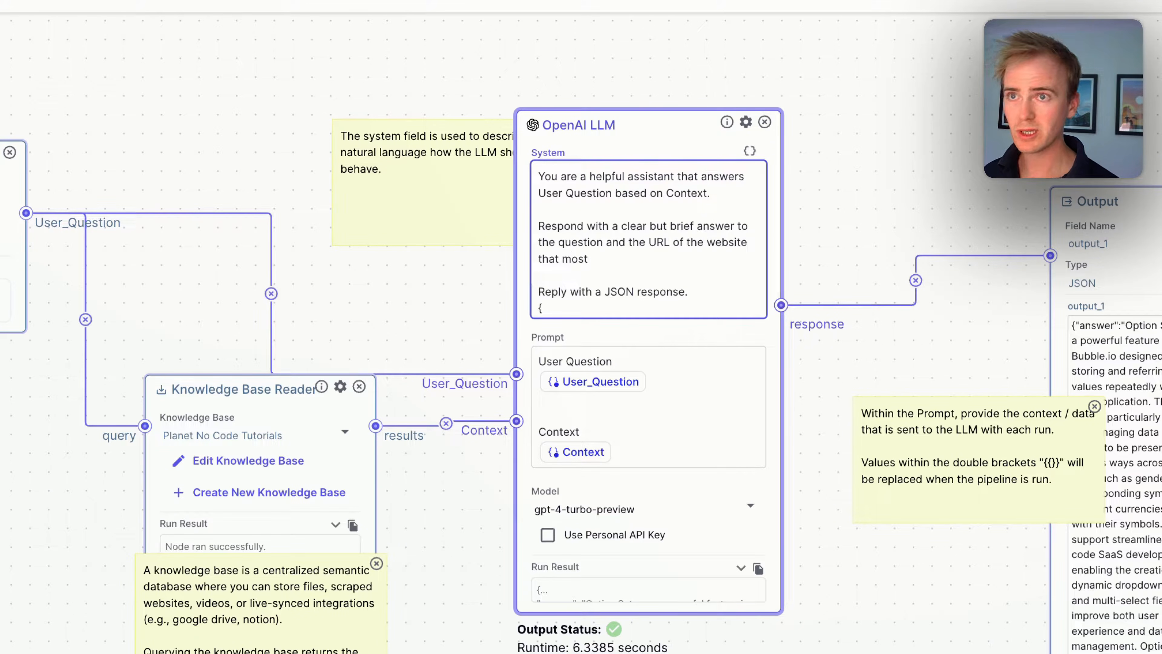
{"action": "type", "text": "clearly answers "}
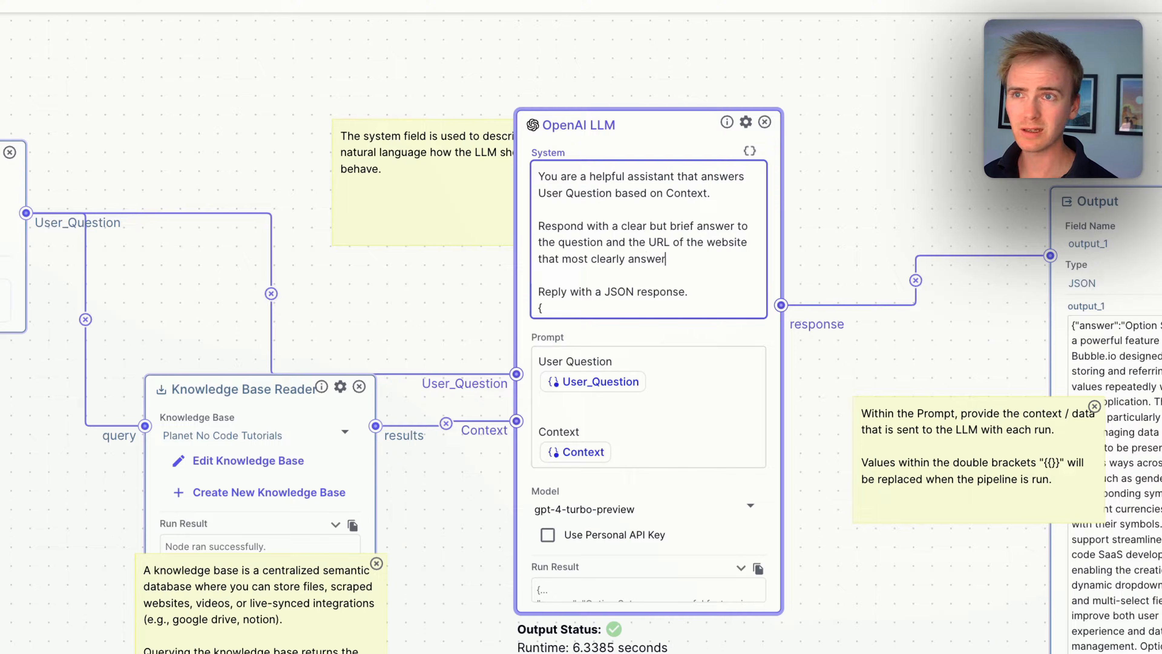
{"action": "type", "text": "the quest"}
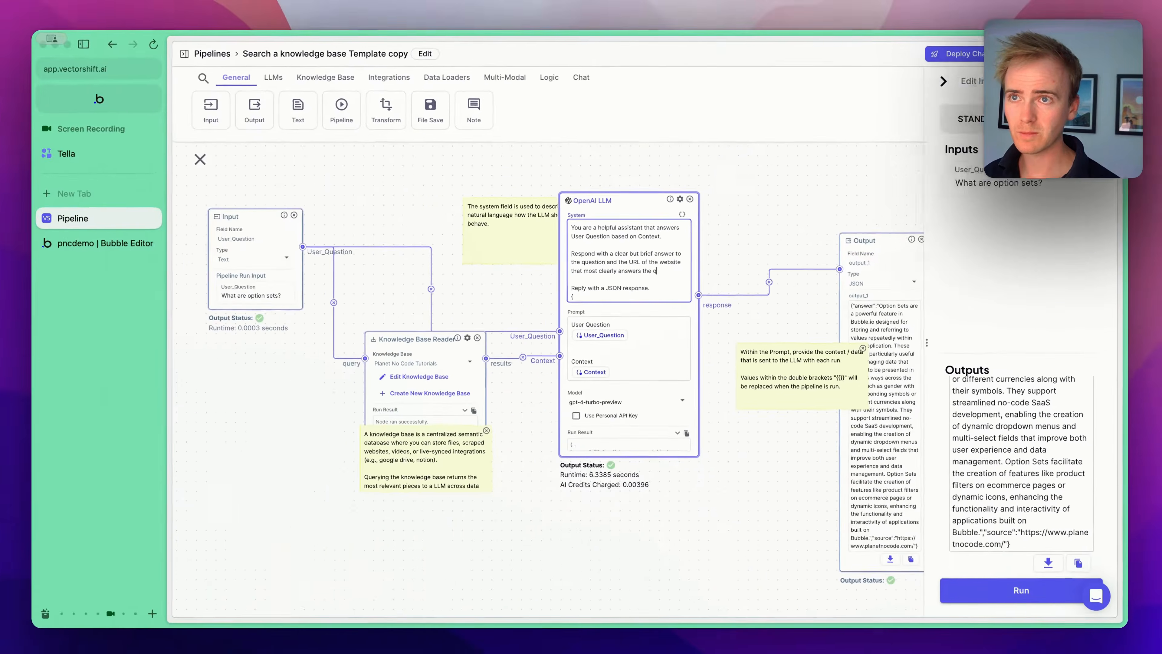
{"action": "type", "text": "ion."}
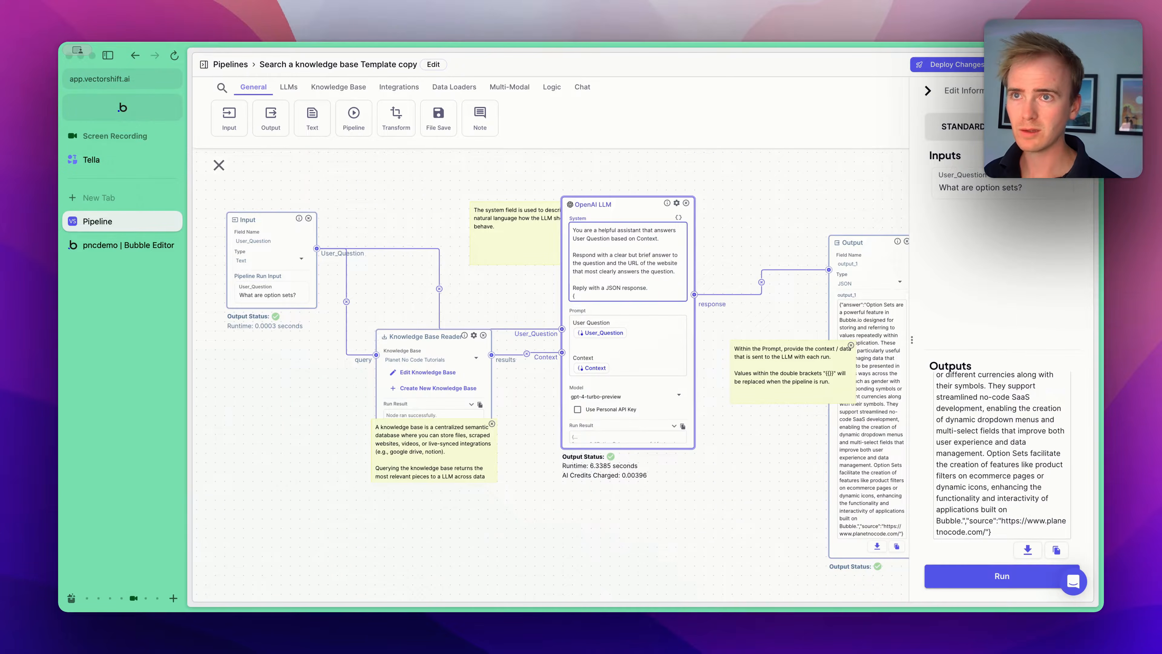
- Rerun the pipeline and review the JSON output
{"action": "left_click", "coordinate": [994, 578]}
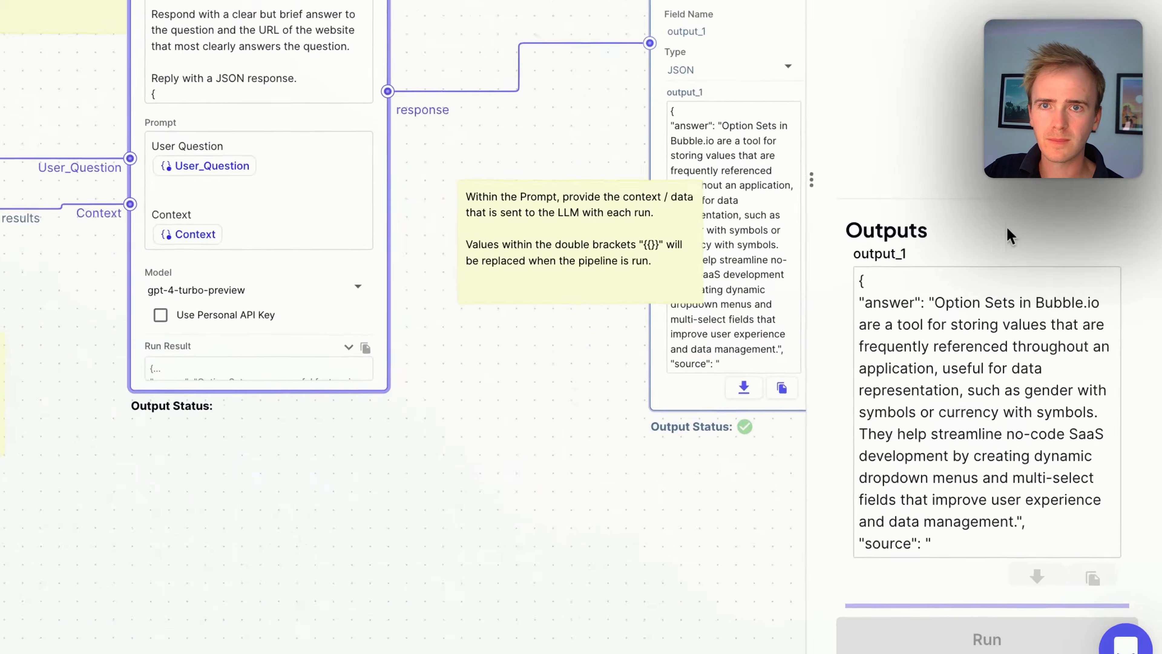
{"action": "scroll", "coordinate": [995, 542], "scroll_direction": "down", "scroll_amount": 1}
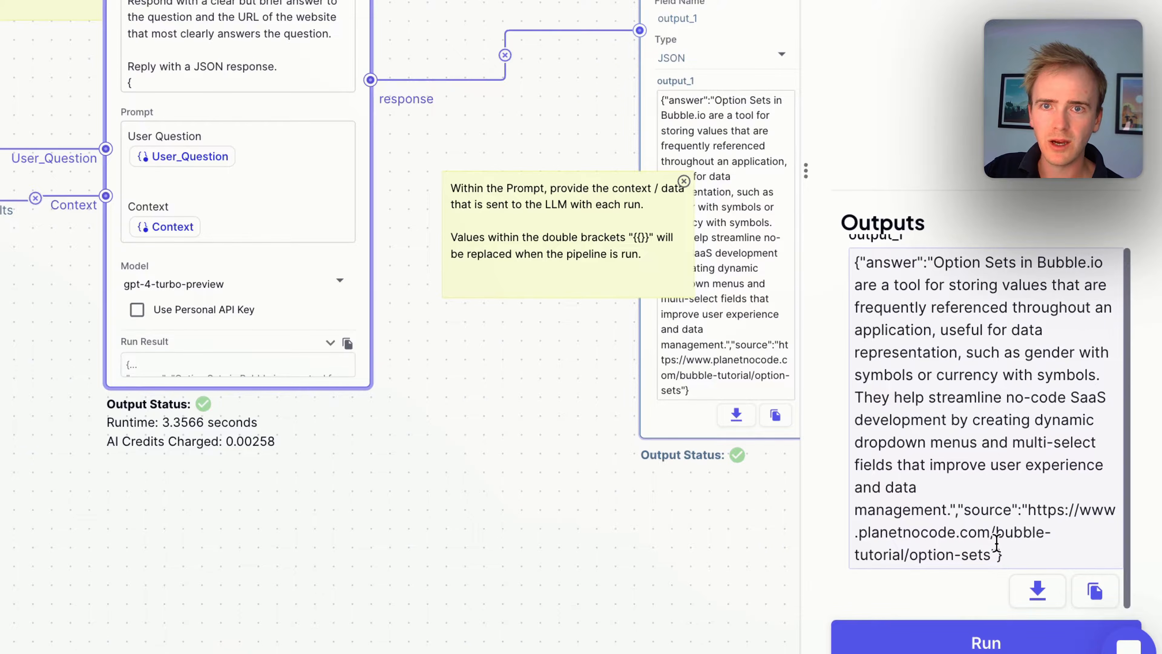
- Copy the source URL from the output and open it in a new browser tab
{"action": "left_click_drag", "start_coordinate": [1035, 508], "coordinate": [997, 547]}
{"action": "key", "text": "super+c"}
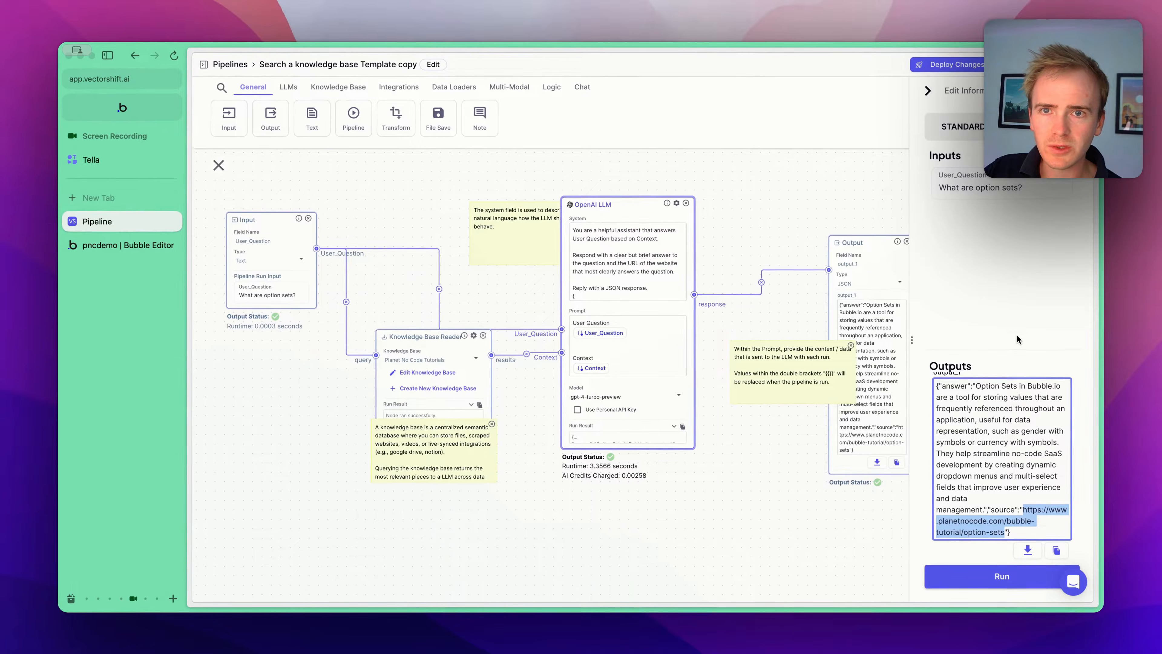
{"action": "left_click", "coordinate": [996, 294]}
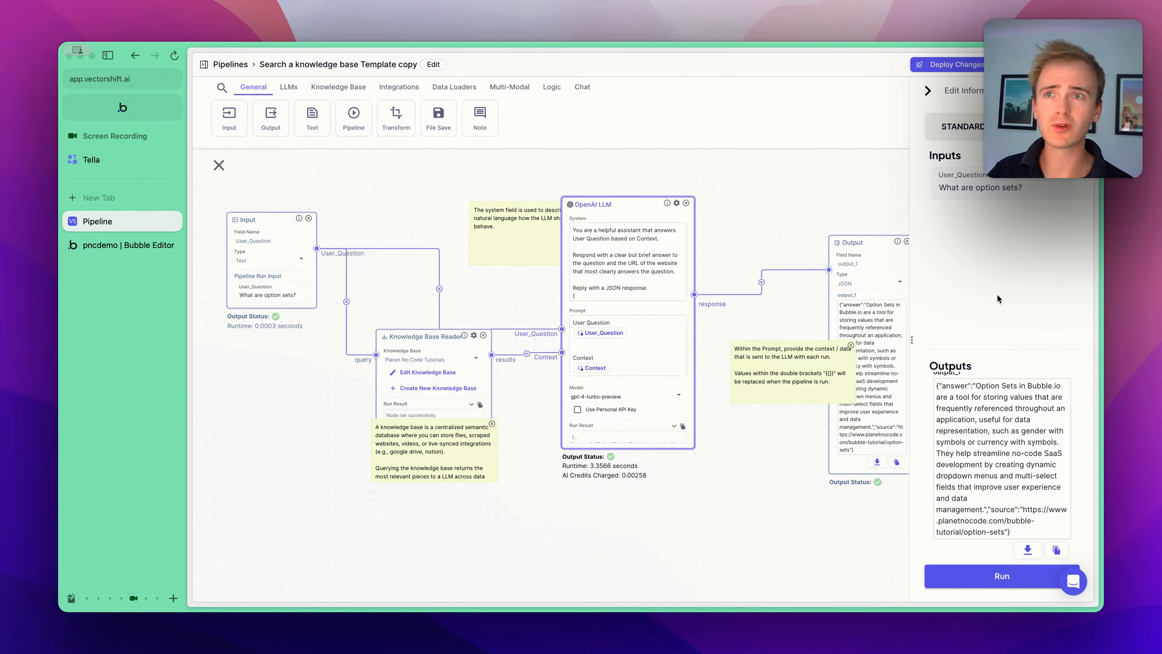
{"action": "key", "text": "super+t"}
{"action": "key", "text": "super+v"}
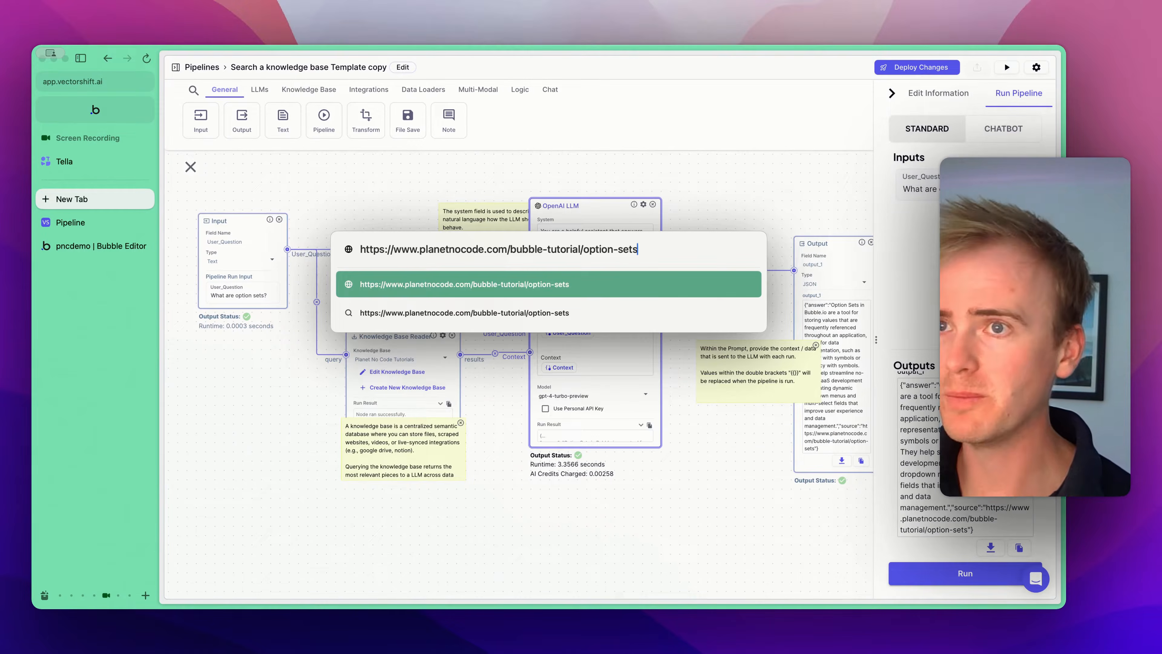
{"action": "key", "text": "Return"}
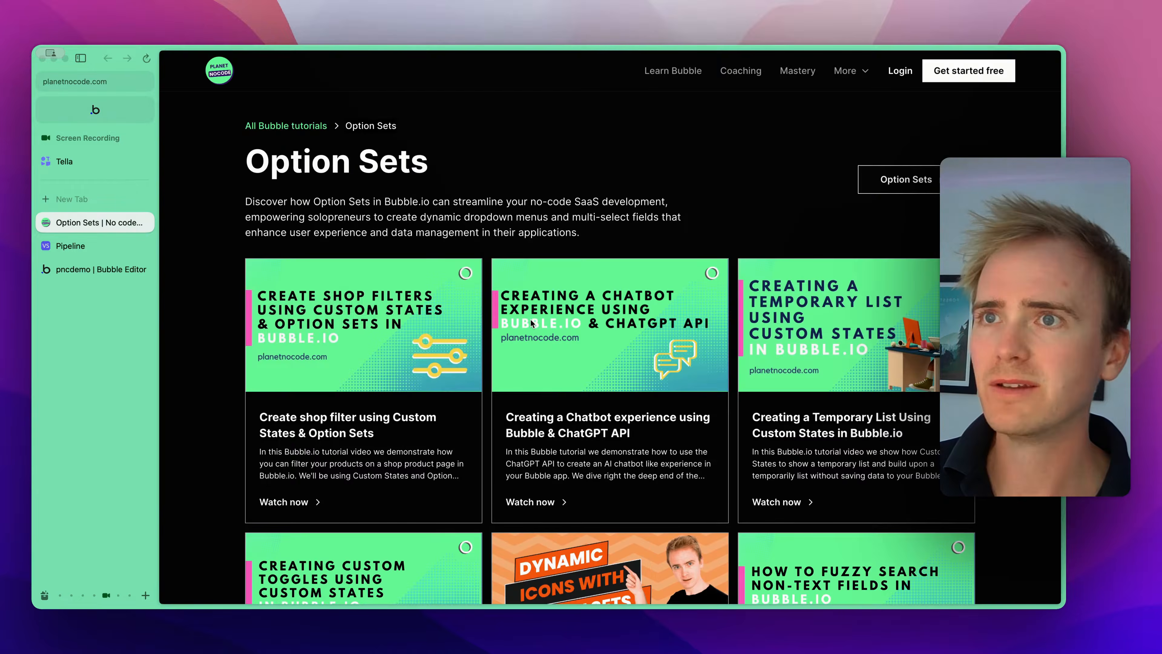
- Browse the Option Sets page, then close its tab
{"action": "scroll", "coordinate": [532, 324], "scroll_direction": "down", "scroll_amount": 10}
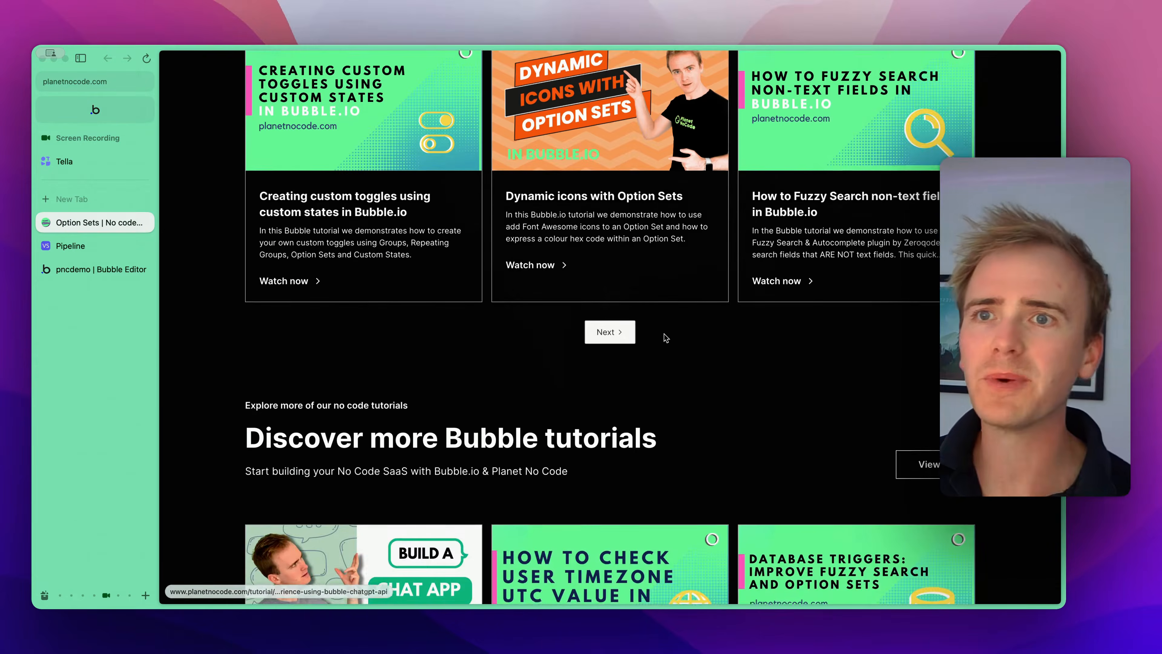
{"action": "scroll", "coordinate": [666, 338], "scroll_direction": "up", "scroll_amount": 10}
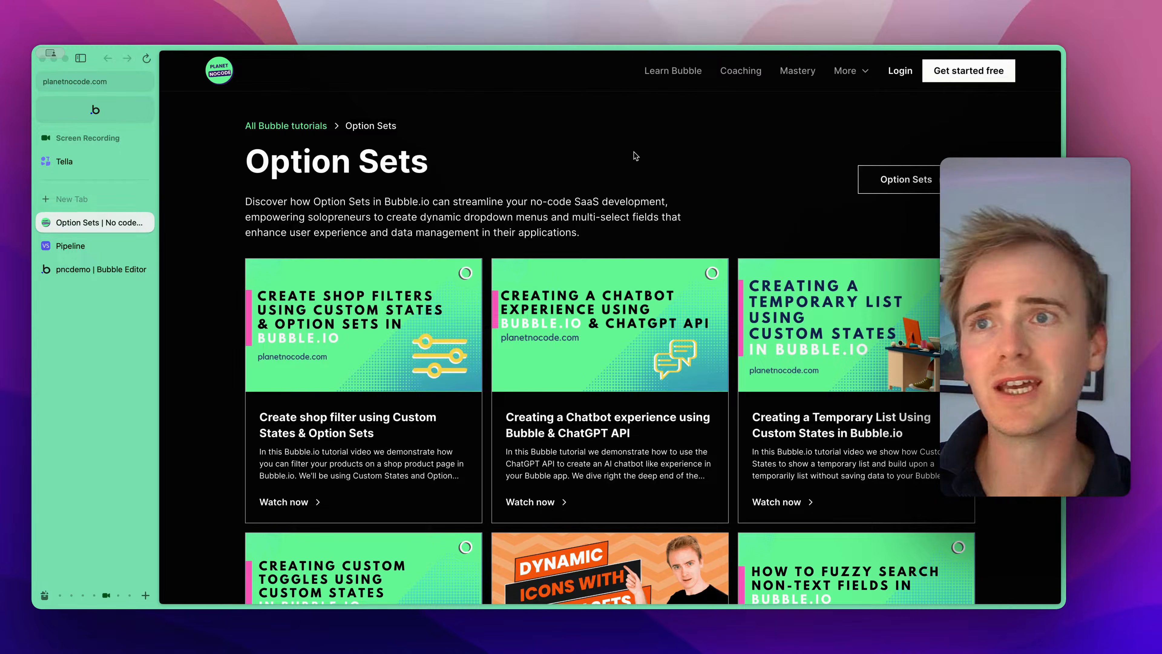
{"action": "key", "text": "super+w"}
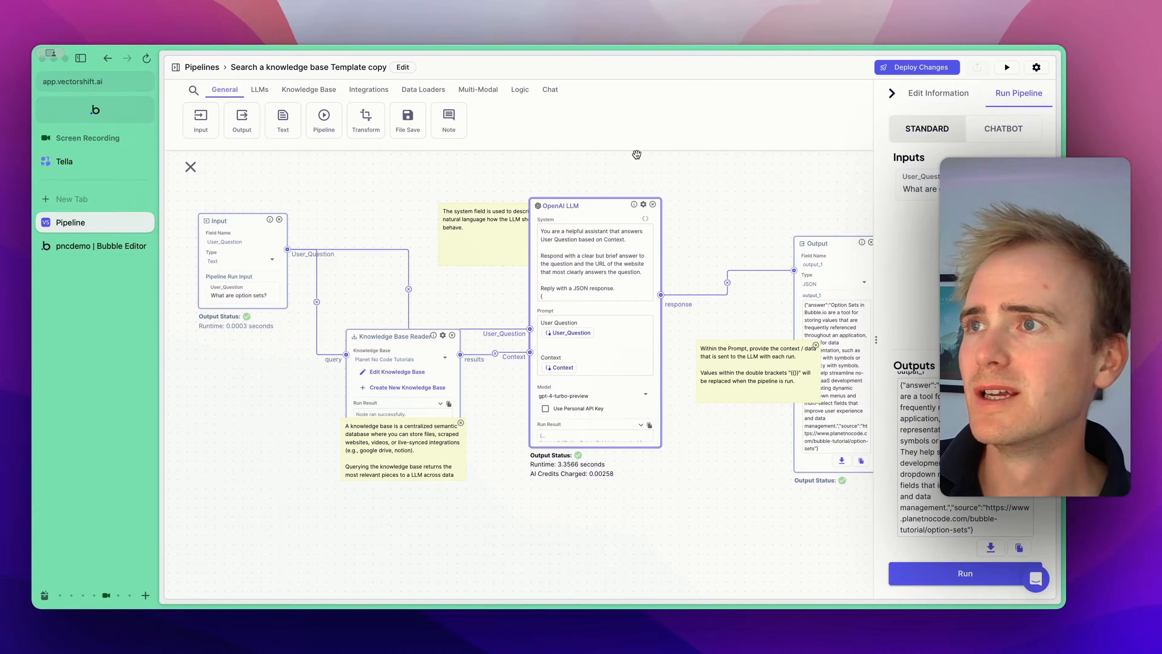
- Deploy the pipeline changes
{"action": "left_click_drag", "start_coordinate": [751, 223], "coordinate": [618, 179]}
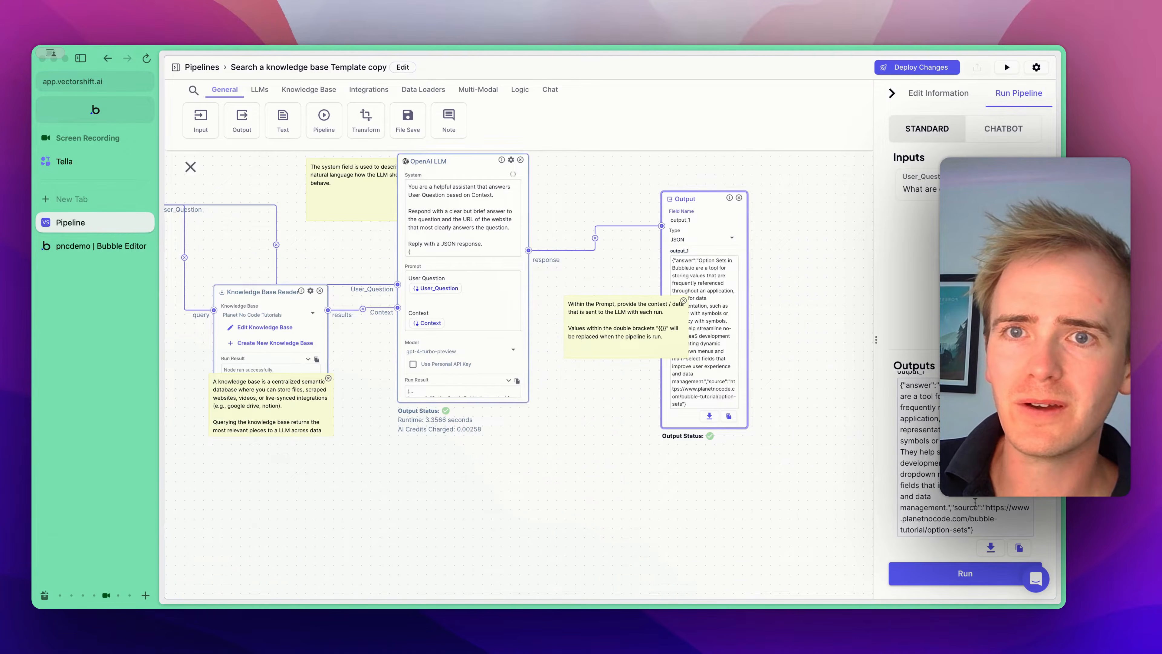
{"action": "left_click", "coordinate": [912, 67]}
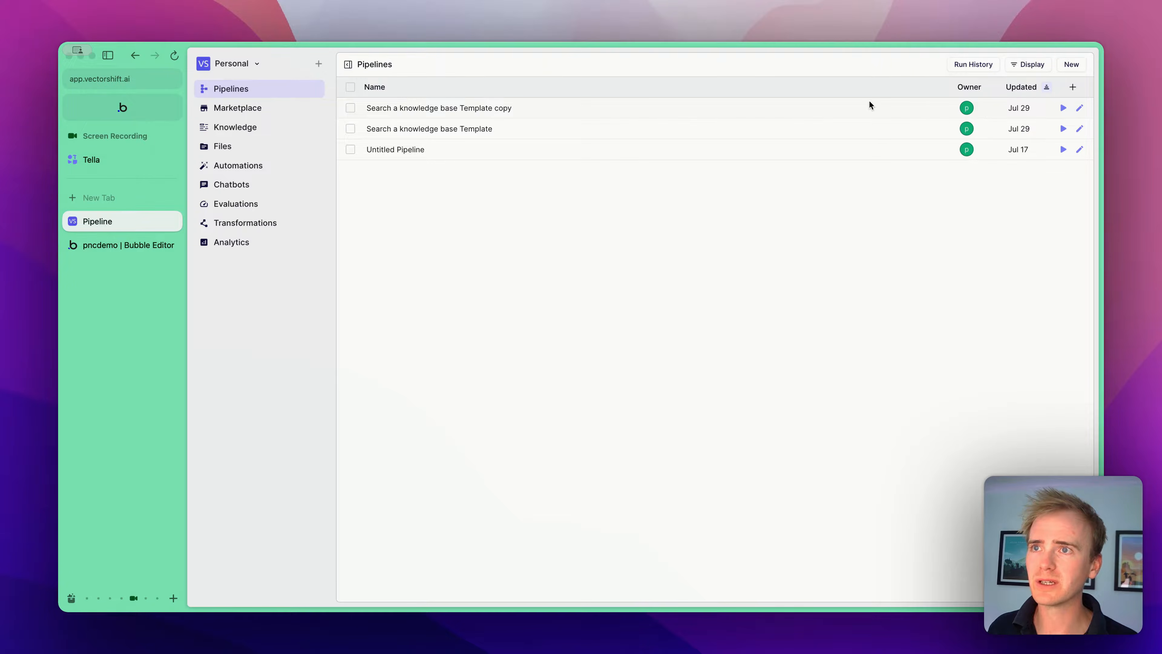
- Open the API code for the Search a knowledge base Template copy pipeline and view the cURL version
{"action": "right_click", "coordinate": [465, 109]}
{"action": "left_click", "coordinate": [531, 226]}
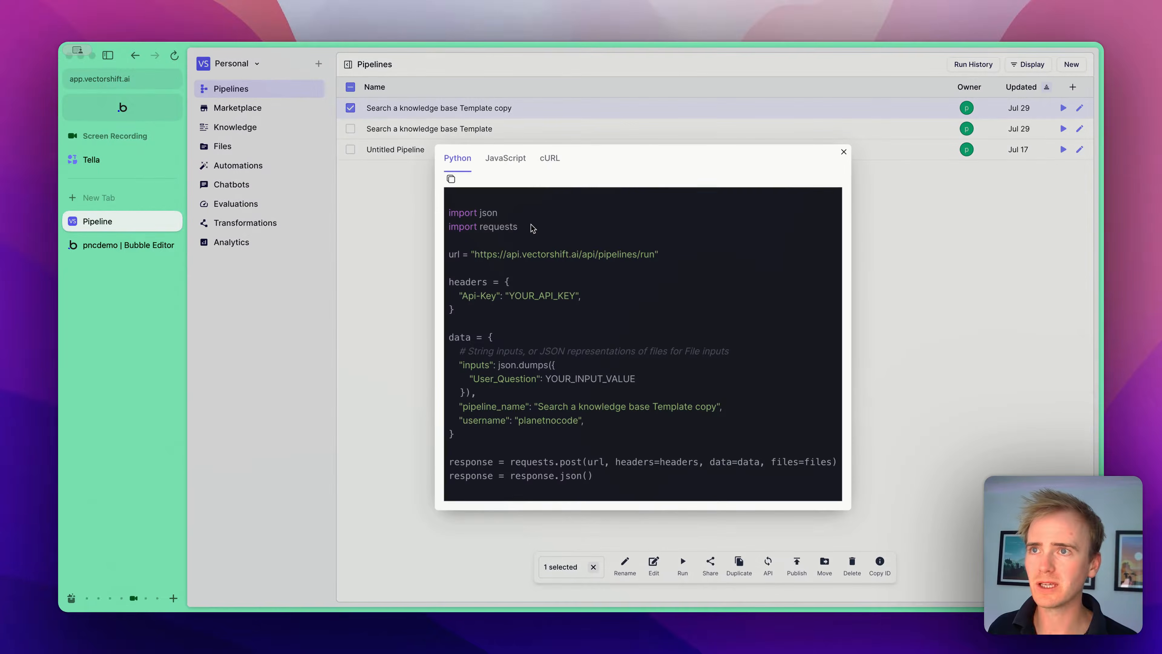
{"action": "left_click", "coordinate": [549, 158]}
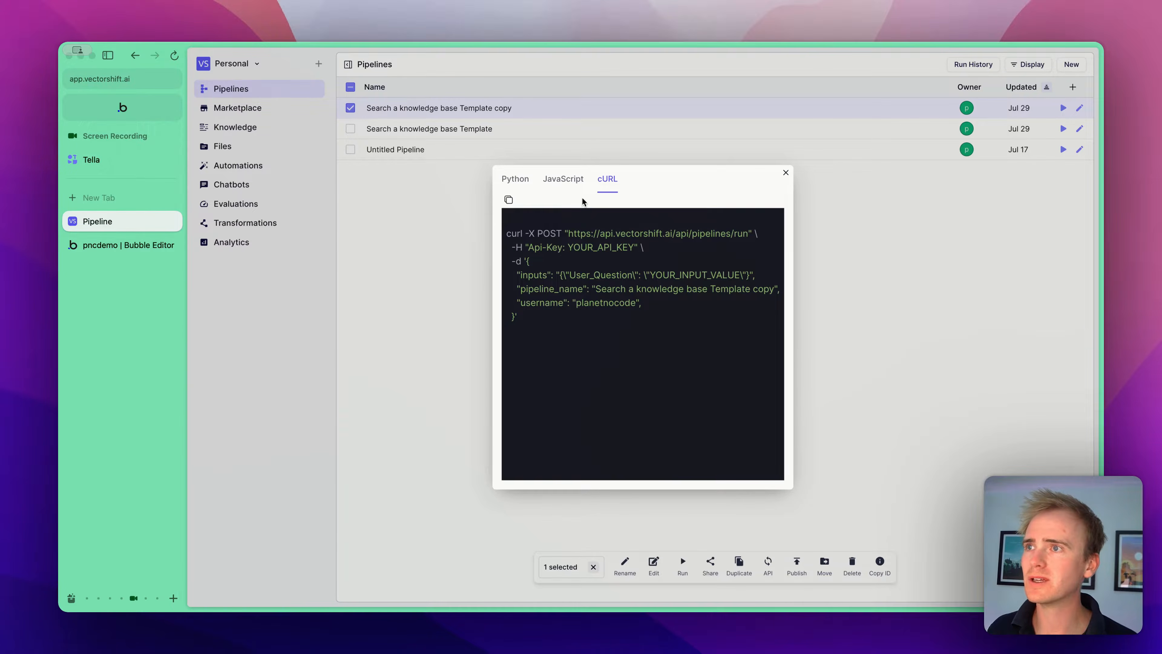
- In the Bubble editor, add a multiline input box to the upper centre of the vector-shift page
{"action": "key", "text": "ctrl+Tab"}
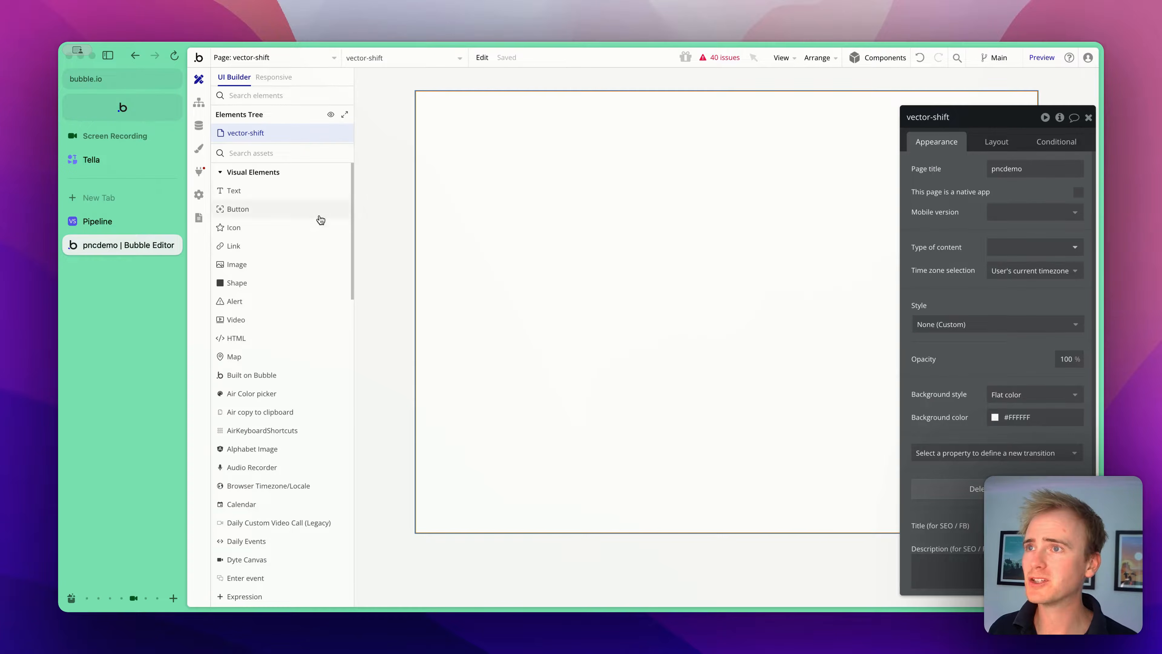
{"action": "left_click", "coordinate": [257, 152]}
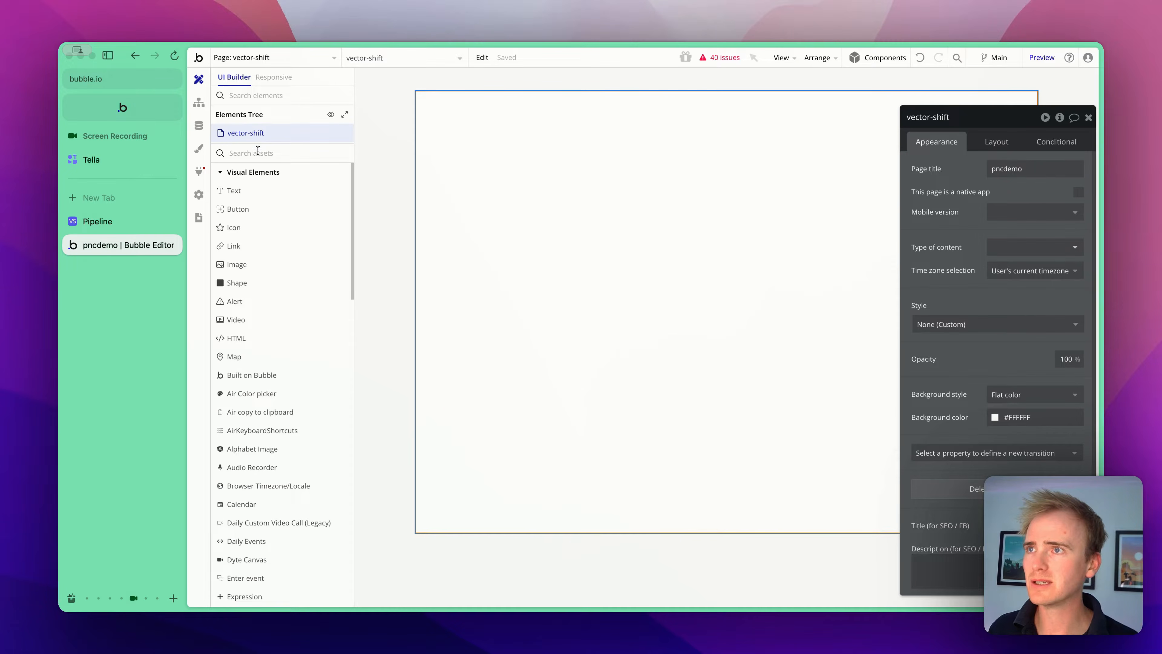
{"action": "type", "text": "multi"}
{"action": "left_click", "coordinate": [265, 191]}
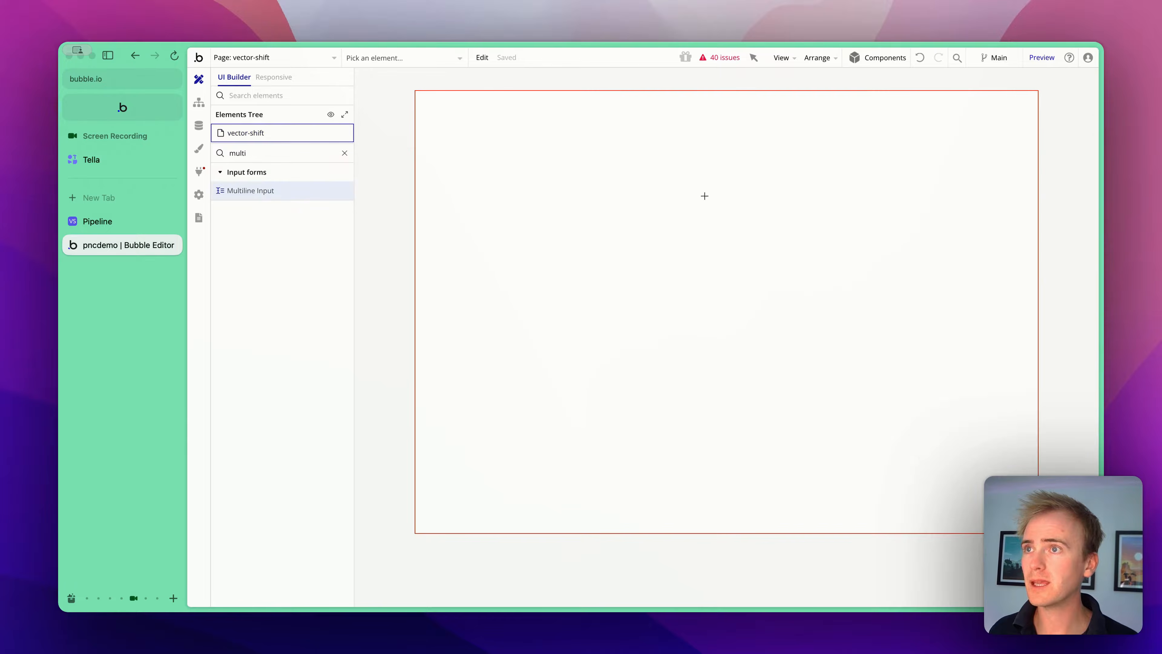
{"action": "mouse_move", "coordinate": [609, 174]}
{"action": "left_mouse_down"}
{"action": "mouse_move", "coordinate": [667, 219]}
{"action": "mouse_move", "coordinate": [609, 175]}
{"action": "mouse_move", "coordinate": [668, 219]}
{"action": "mouse_move", "coordinate": [799, 274]}
{"action": "mouse_move", "coordinate": [879, 290]}
{"action": "left_mouse_up"}
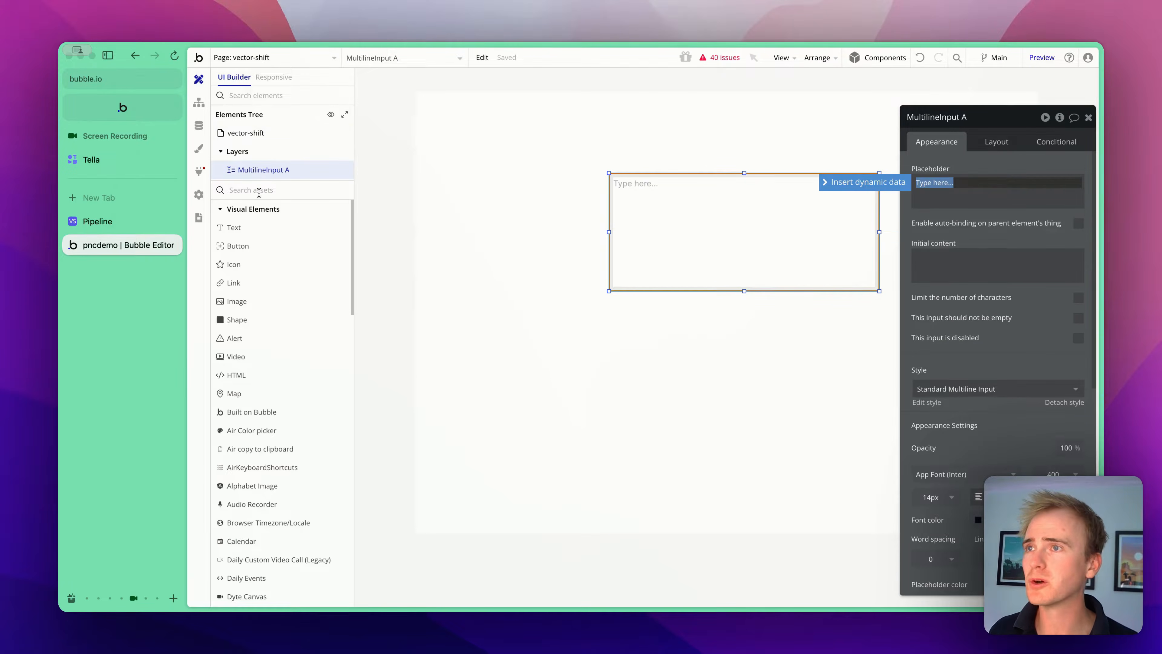
- Add a button below the input and label it "Ask question"
{"action": "left_click", "coordinate": [251, 246]}
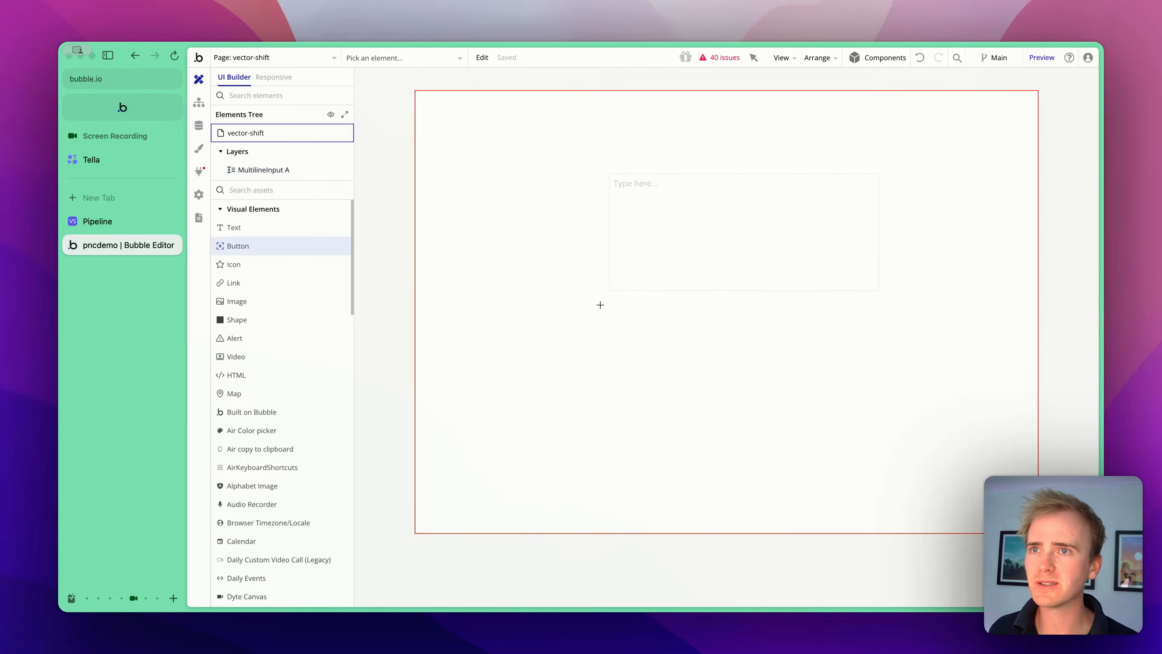
{"action": "left_click_drag", "start_coordinate": [600, 304], "coordinate": [883, 344]}
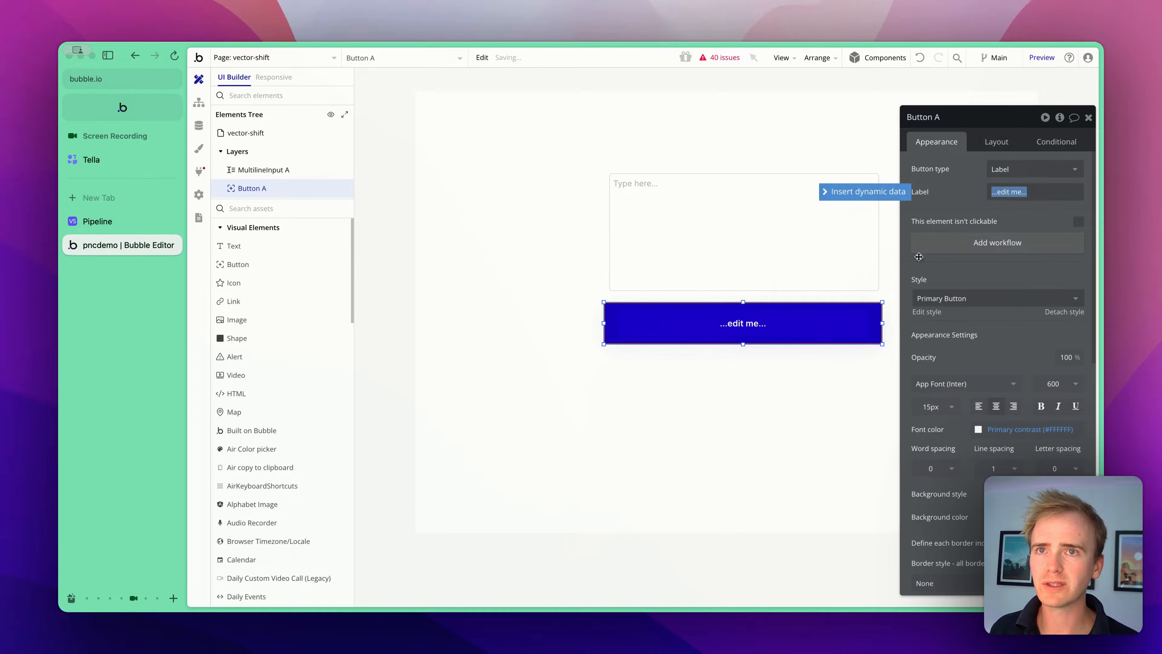
{"action": "type", "text": "Ask question"}
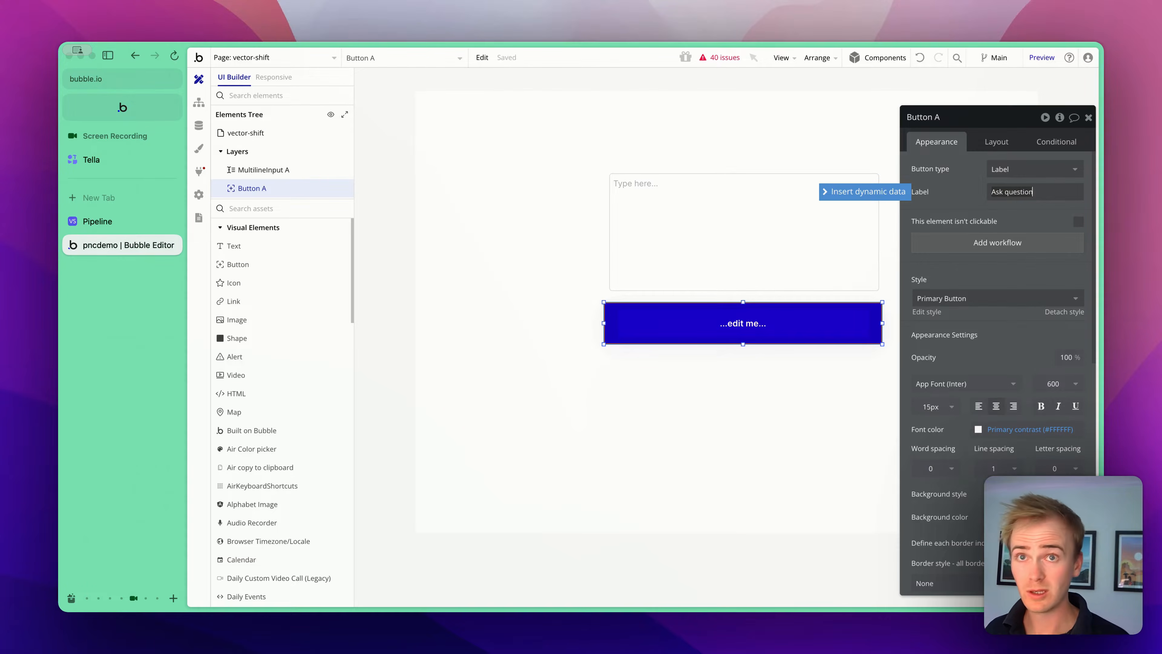
- Set the multiline input's placeholder to "Write your question here..."
{"action": "left_click", "coordinate": [779, 231]}
{"action": "left_click", "coordinate": [940, 196]}
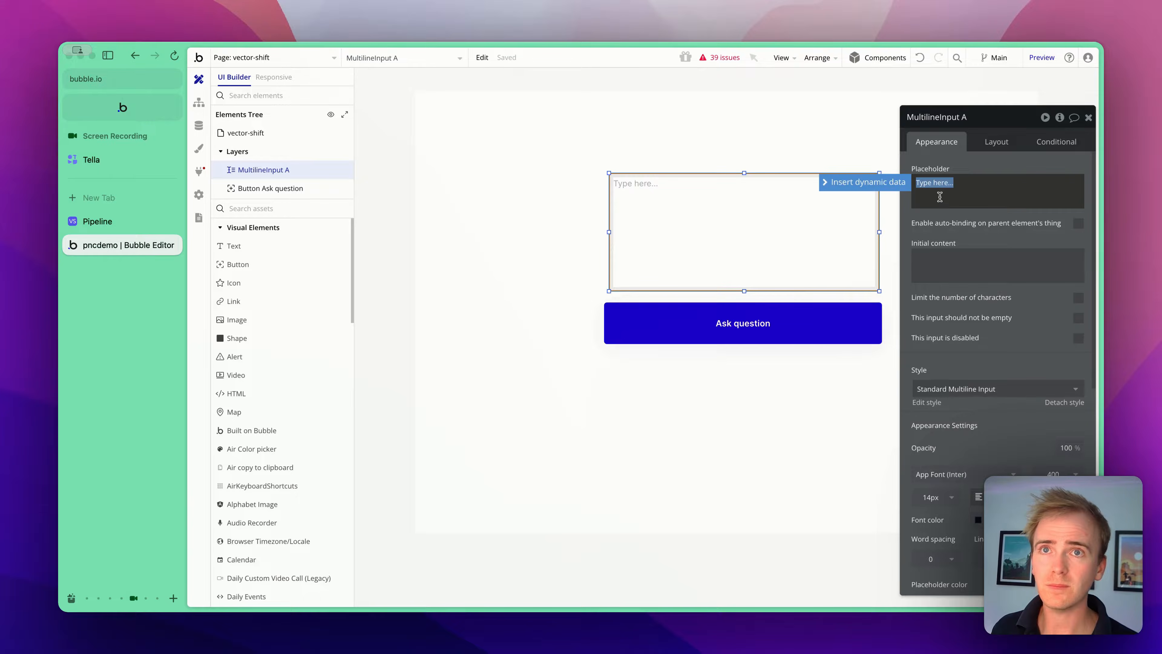
{"action": "type", "text": "Write y"}
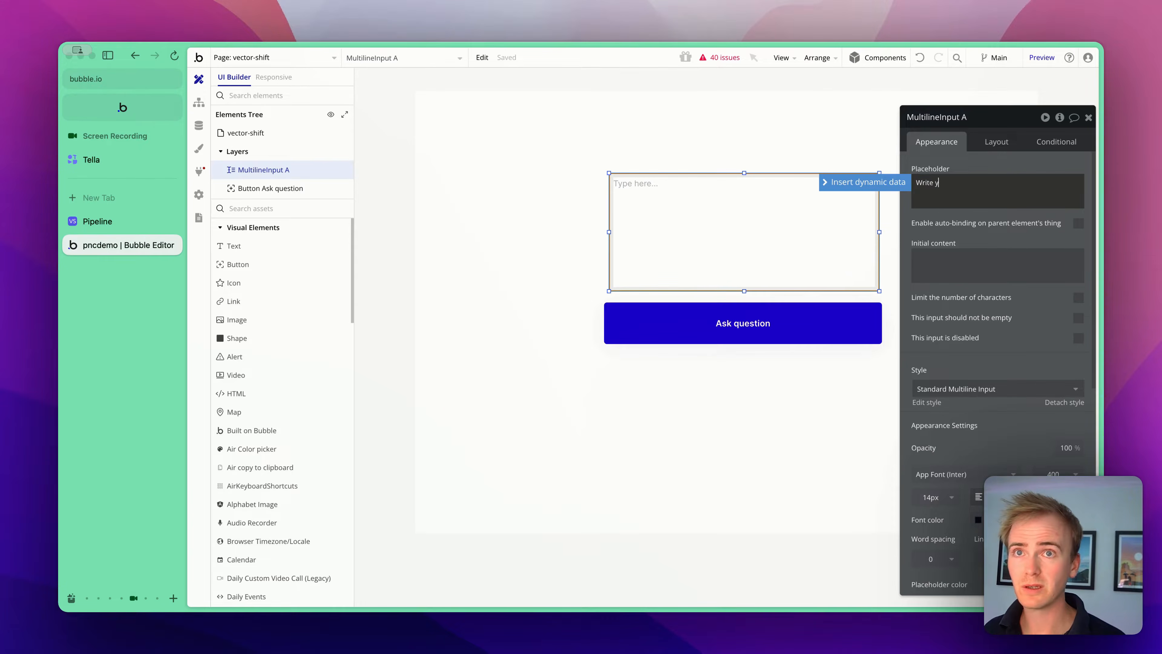
{"action": "type", "text": "our question here...."}
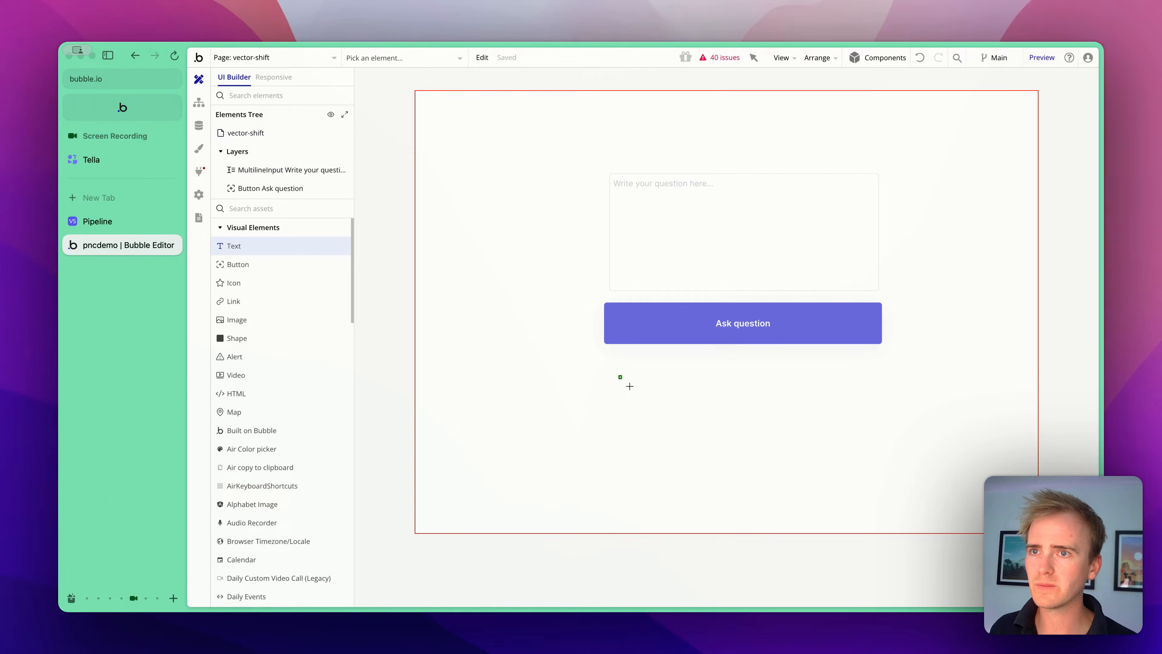
- Add a text element below the button and make its text bold
{"action": "mouse_move", "coordinate": [619, 376]}
{"action": "left_mouse_down"}
{"action": "mouse_move", "coordinate": [1030, 533]}
{"action": "mouse_move", "coordinate": [848, 508]}
{"action": "mouse_move", "coordinate": [918, 526]}
{"action": "mouse_move", "coordinate": [915, 455]}
{"action": "mouse_move", "coordinate": [886, 481]}
{"action": "left_mouse_up"}
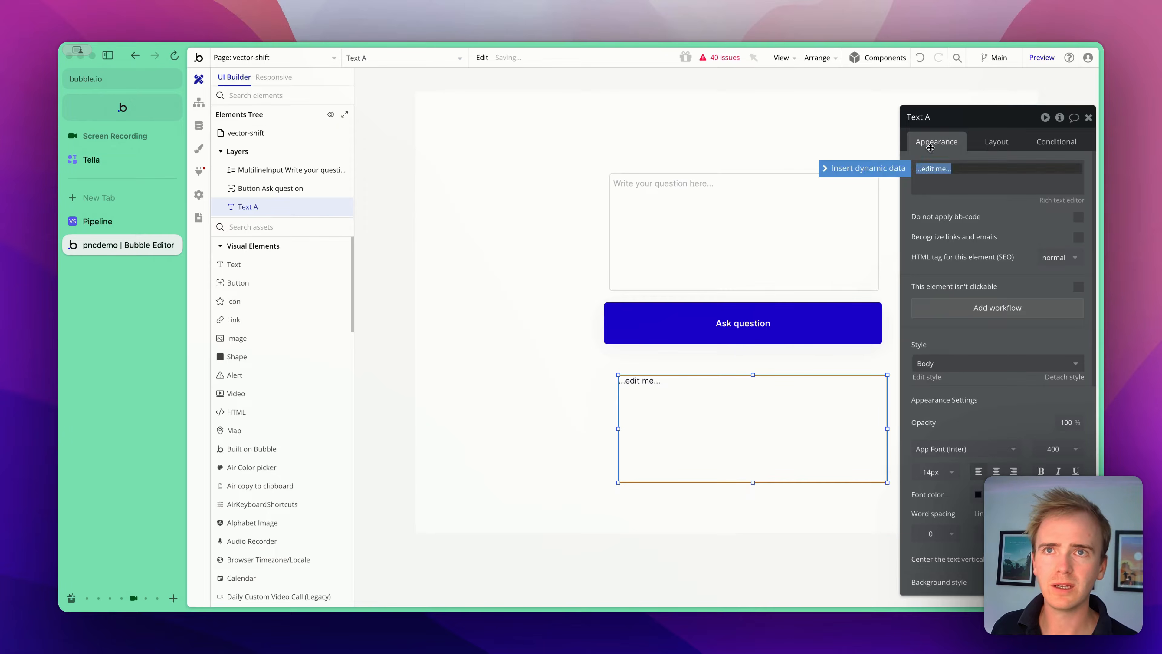
{"action": "left_click", "coordinate": [936, 168]}
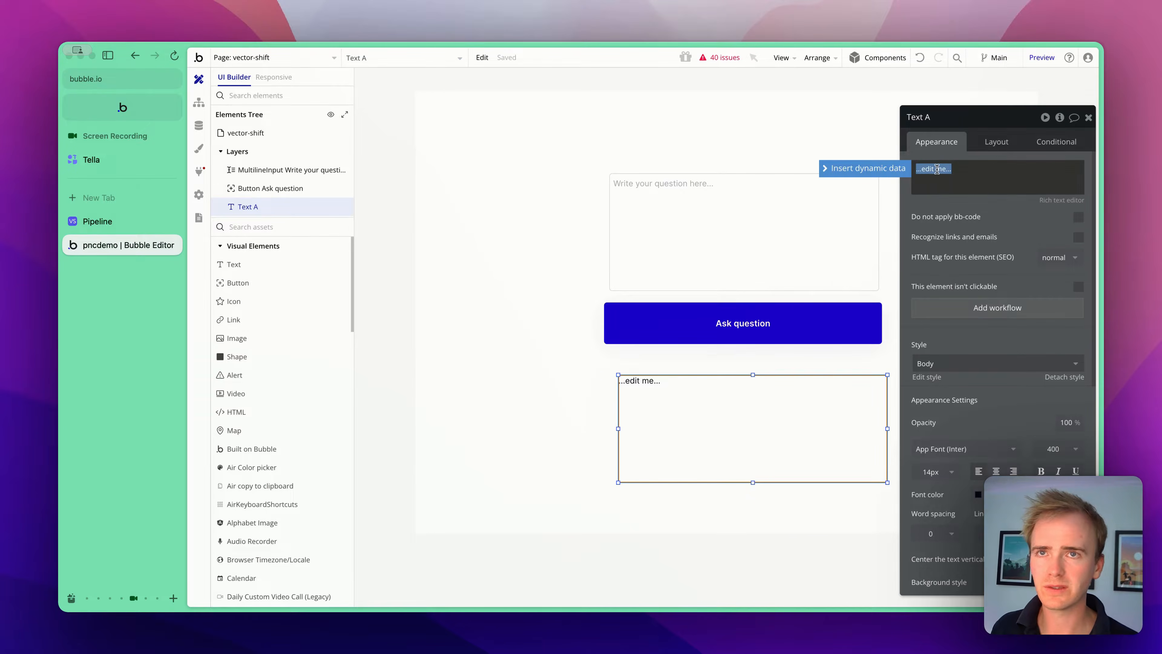
{"action": "left_click", "coordinate": [1041, 471]}
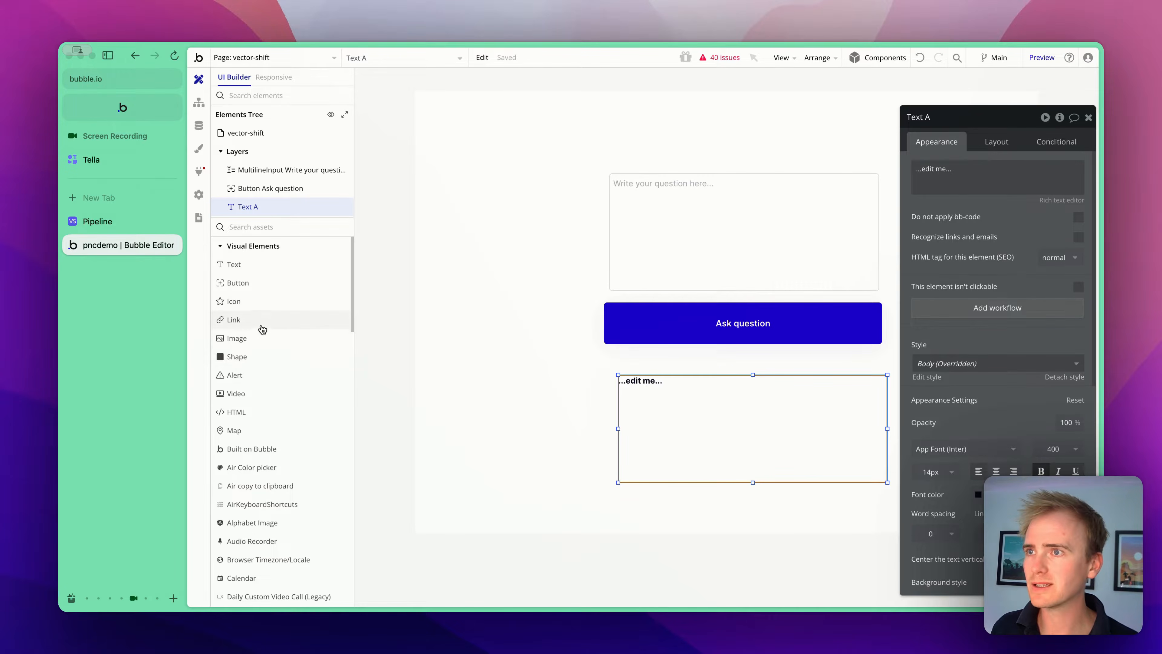
{"action": "left_click", "coordinate": [242, 282]}
{"action": "left_click_drag", "start_coordinate": [627, 487], "coordinate": [704, 510]}
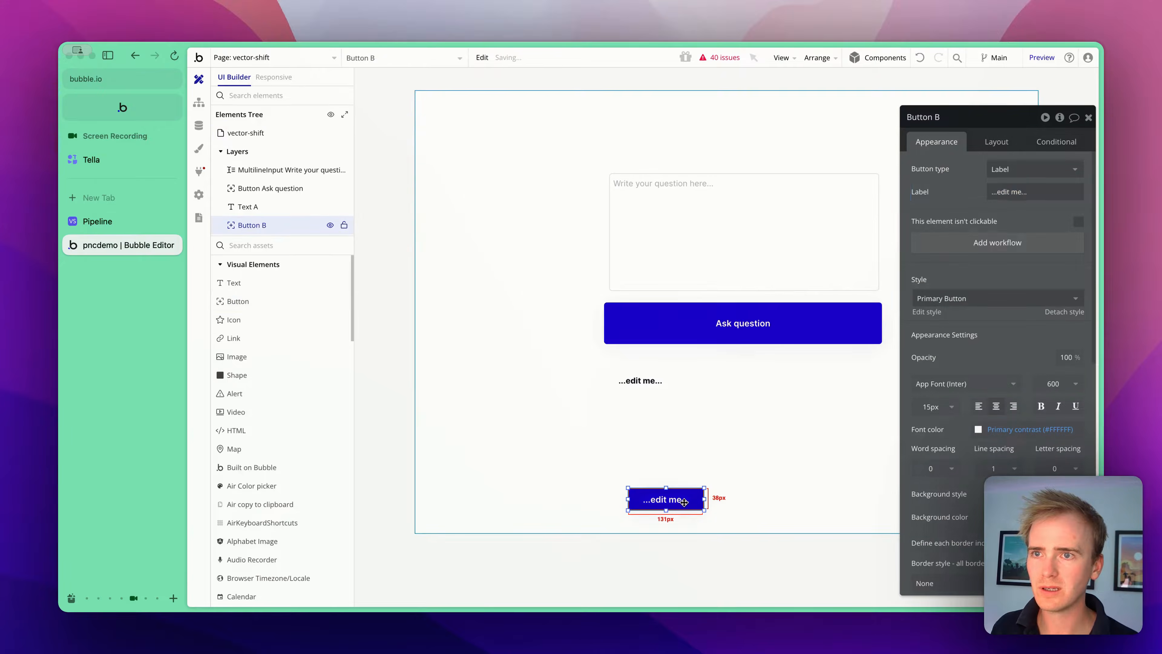
{"action": "key", "text": "Delete"}
- Add a link near the bottom of the page labelled "Read more" with an External URL destination
{"action": "left_click", "coordinate": [285, 225]}
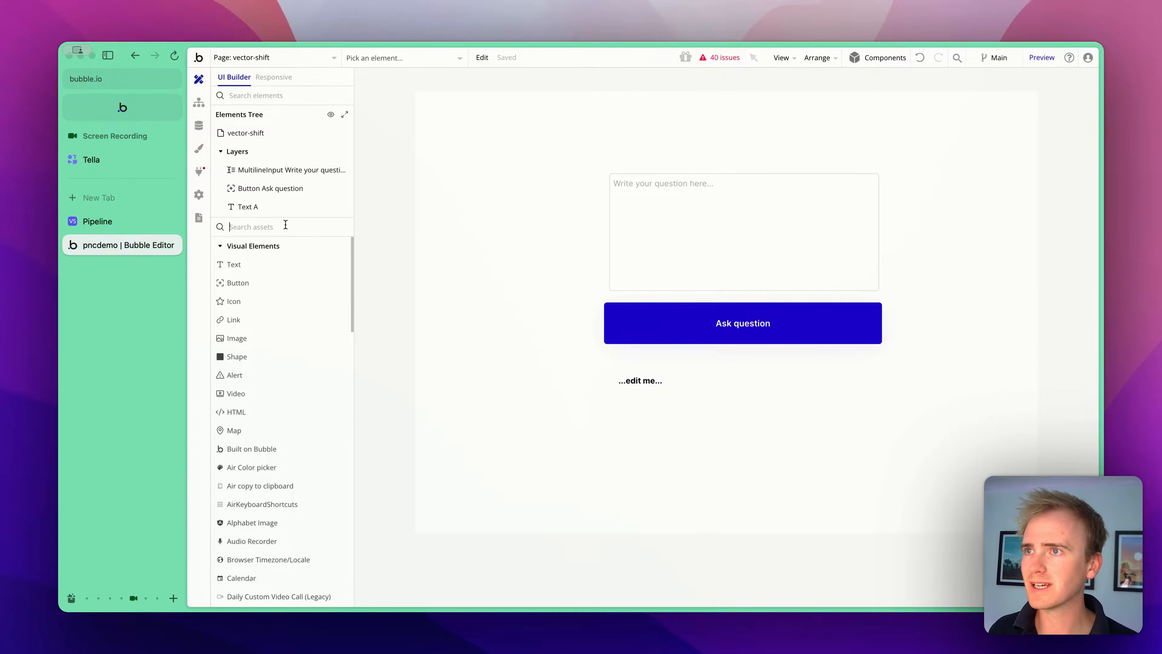
{"action": "type", "text": "li"}
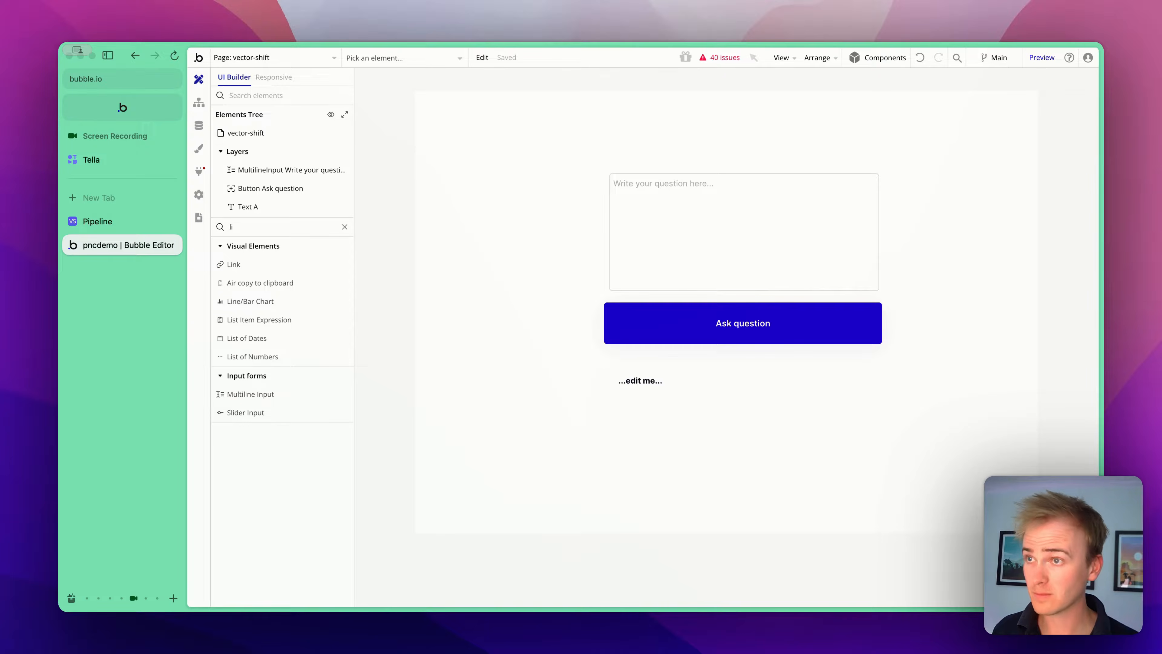
{"action": "left_click", "coordinate": [277, 264]}
{"action": "left_click_drag", "start_coordinate": [631, 479], "coordinate": [741, 501]}
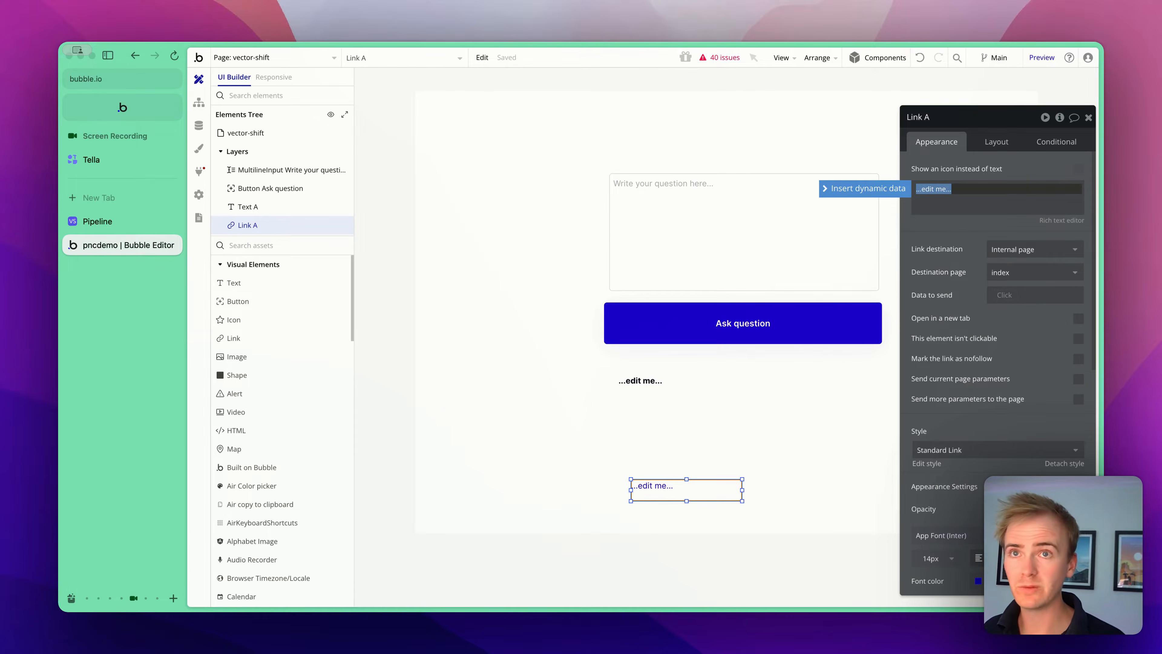
{"action": "type", "text": "Read"}
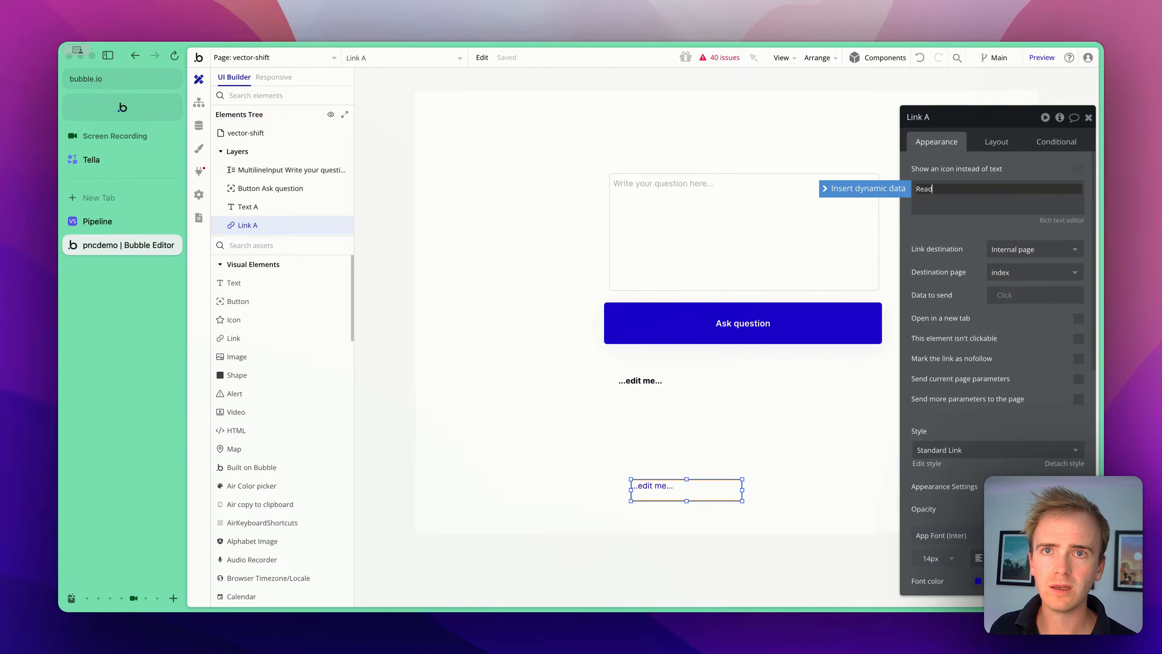
{"action": "type", "text": " more"}
{"action": "left_click", "coordinate": [1033, 249]}
{"action": "left_click", "coordinate": [1020, 302]}
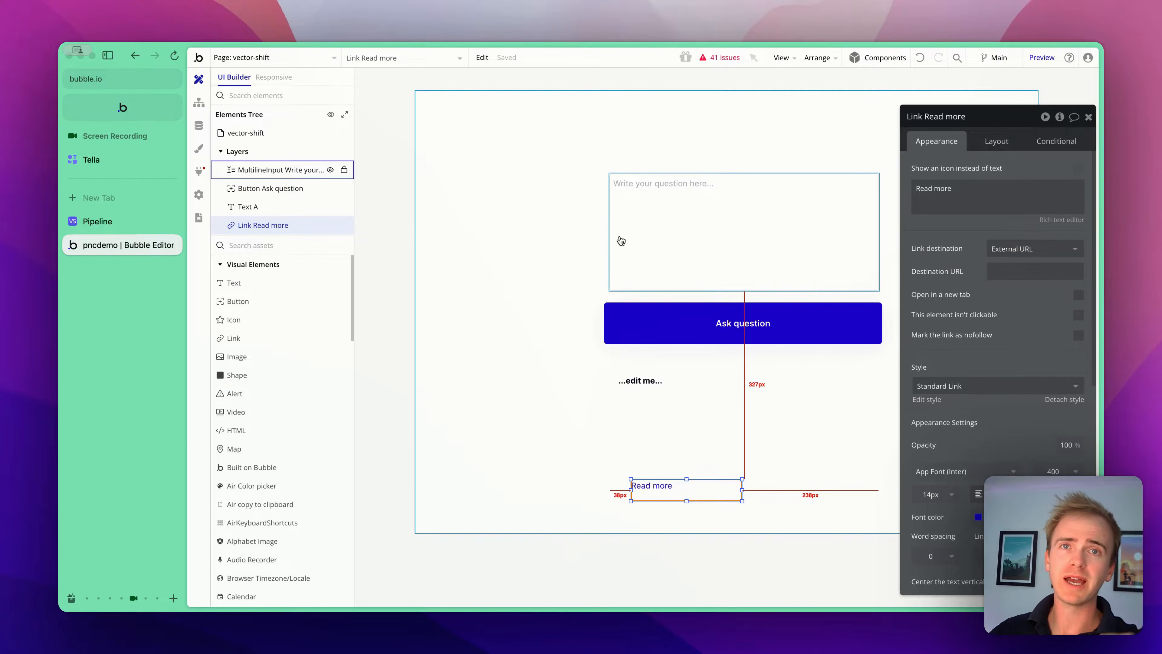
- Open the API Connector plugin and add another API named VectorShift
{"action": "left_click", "coordinate": [384, 202]}
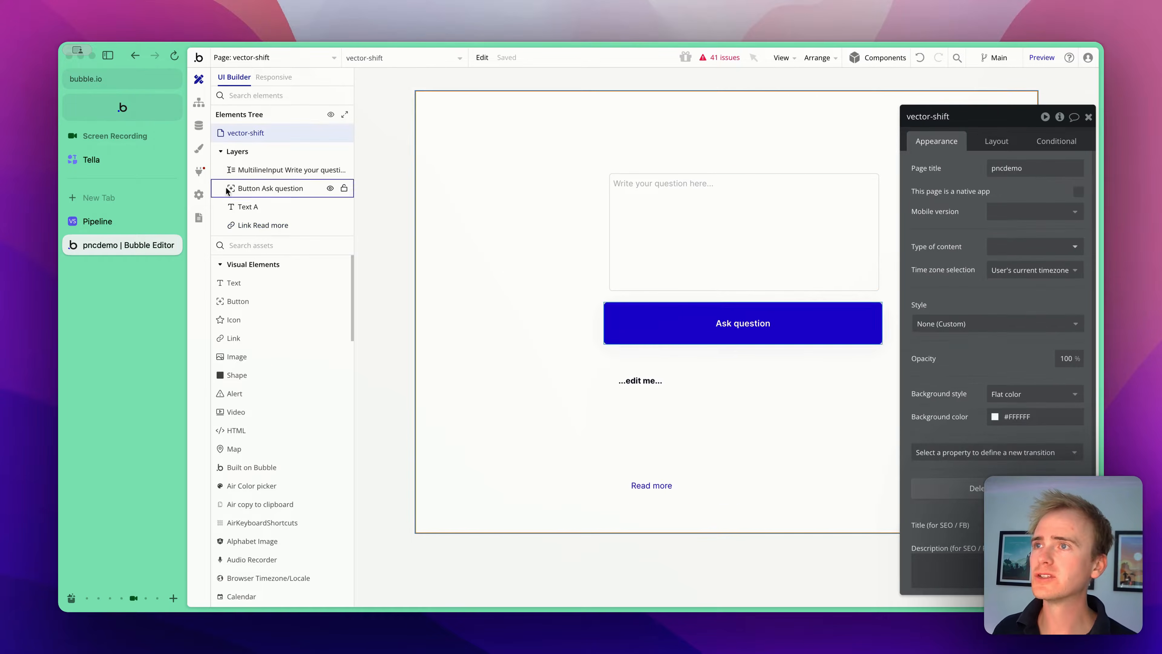
{"action": "left_click", "coordinate": [198, 172]}
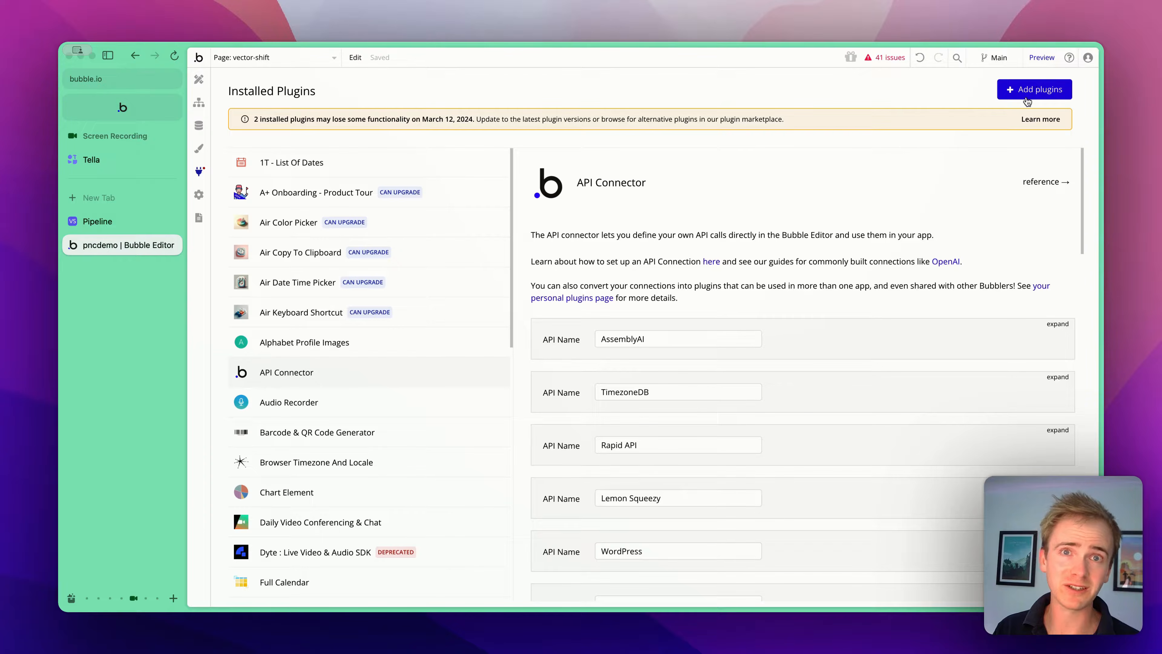
{"action": "scroll", "coordinate": [896, 236], "scroll_direction": "down", "scroll_amount": 15}
{"action": "scroll", "coordinate": [896, 235], "scroll_direction": "down", "scroll_amount": 6}
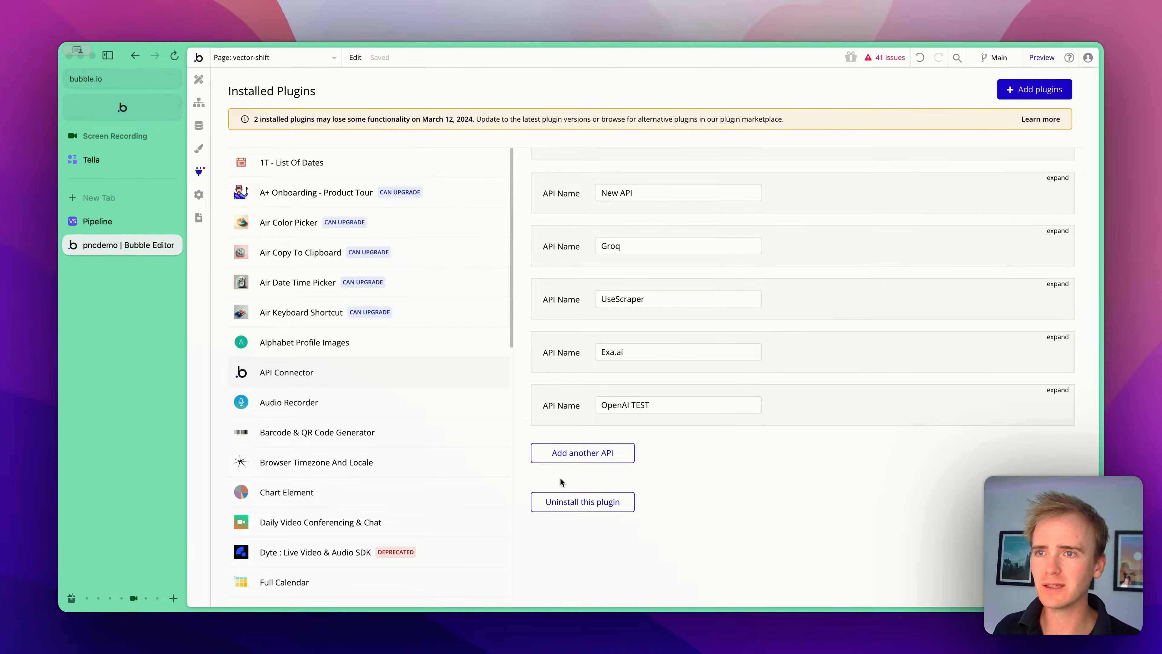
{"action": "left_click", "coordinate": [574, 466]}
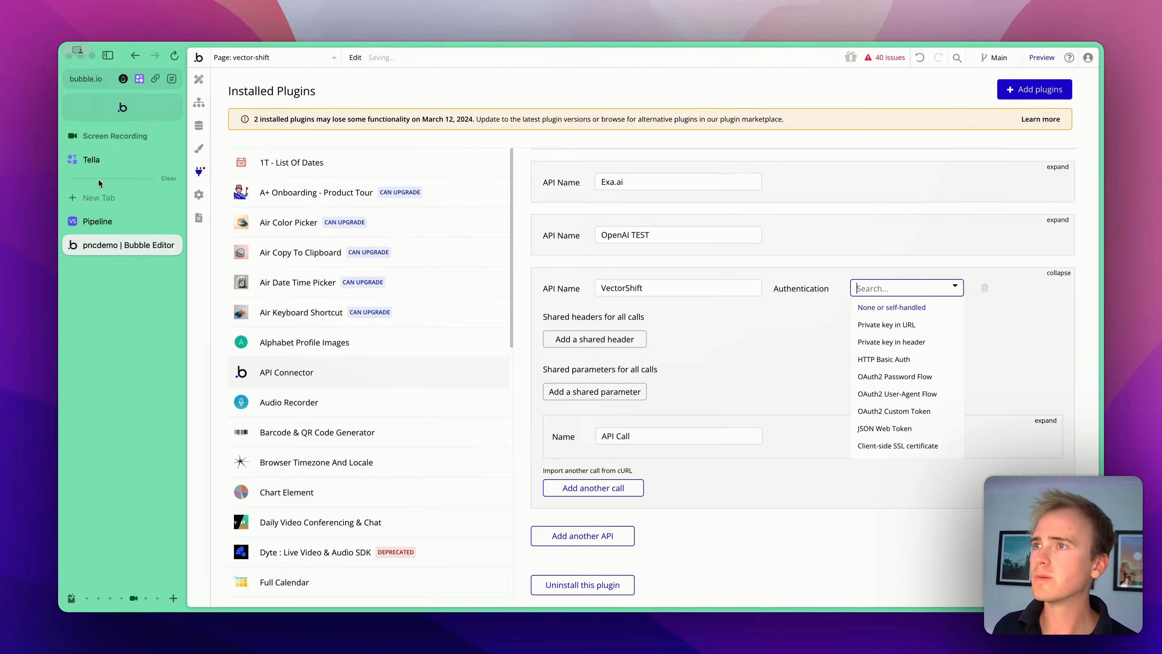
- Copy the pipeline run URL from the cURL code and return to the Bubble editor
{"action": "left_click", "coordinate": [115, 218]}
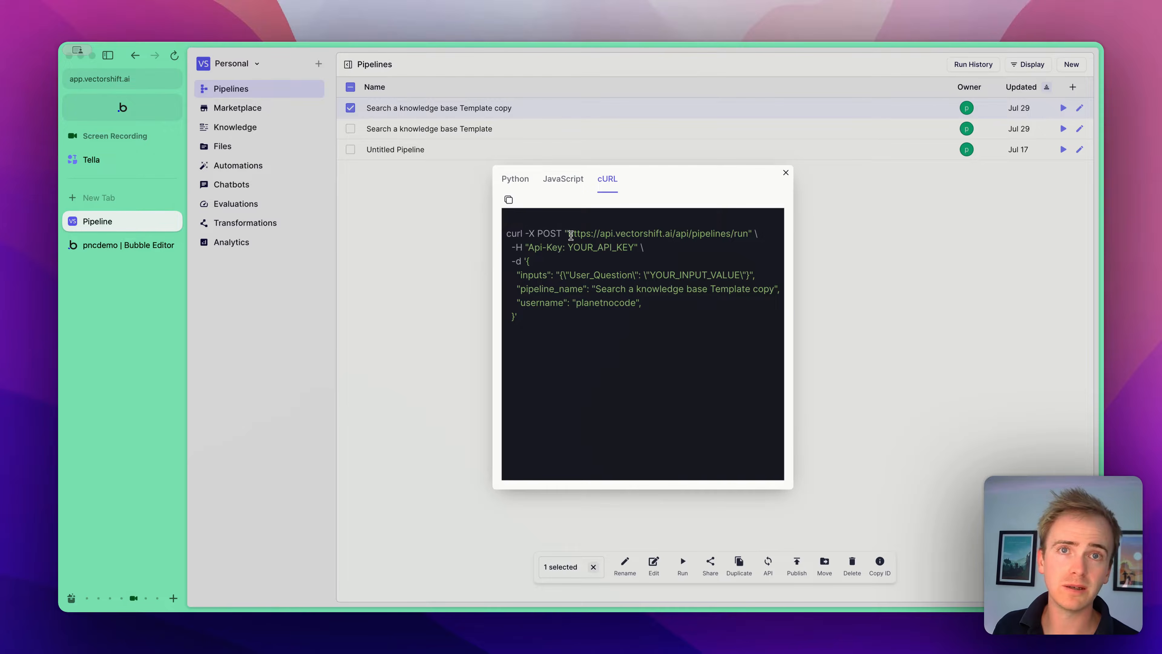
{"action": "left_click_drag", "start_coordinate": [570, 235], "coordinate": [749, 237]}
{"action": "key", "text": "super+c"}
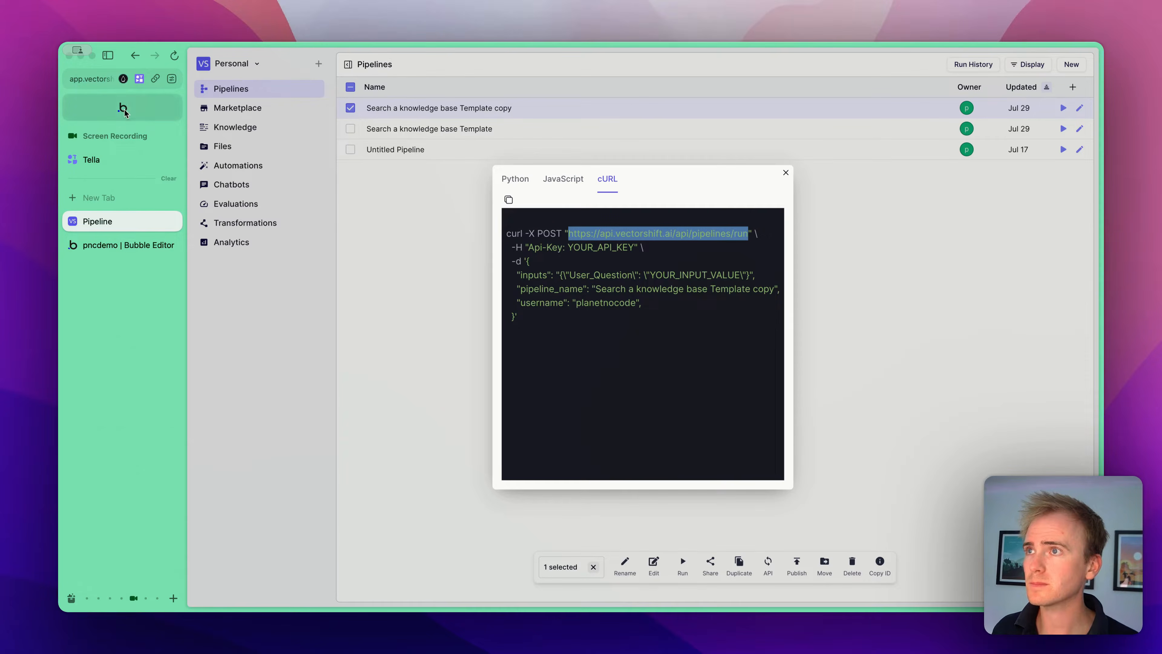
{"action": "left_click", "coordinate": [106, 249]}
- Expand the VectorShift API call and rename it "Query knowledgebase"
{"action": "left_click", "coordinate": [798, 482]}
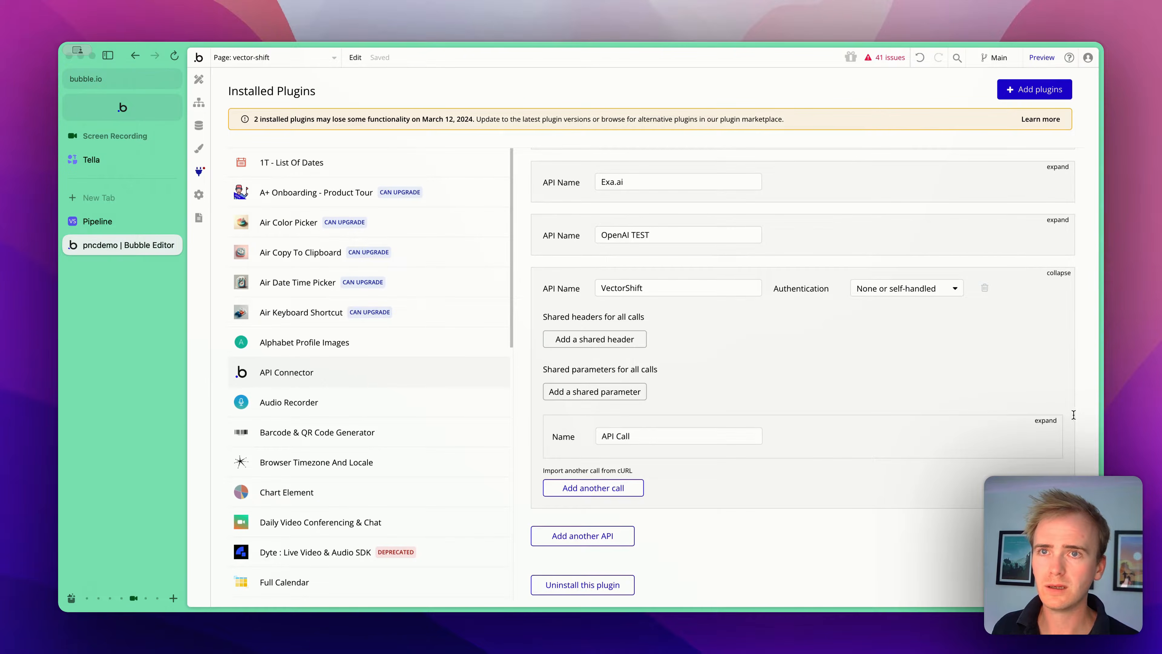
{"action": "left_click", "coordinate": [1054, 422]}
{"action": "scroll", "coordinate": [599, 381], "scroll_direction": "down", "scroll_amount": 4}
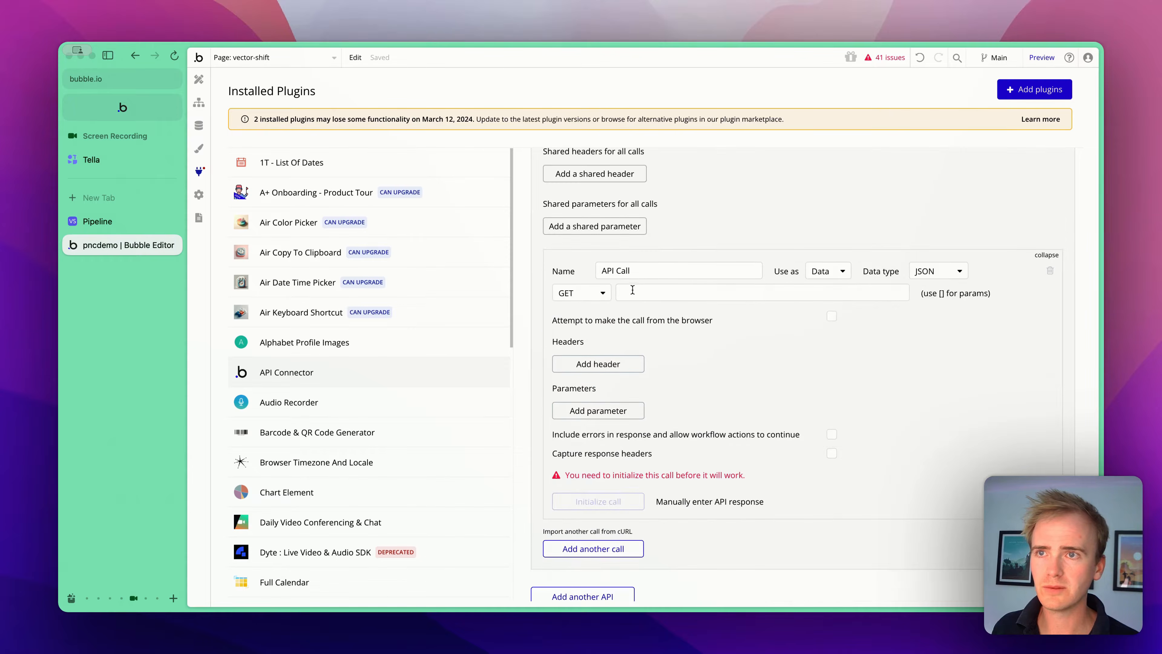
{"action": "double_click", "coordinate": [656, 273]}
{"action": "triple_click", "coordinate": [656, 272]}
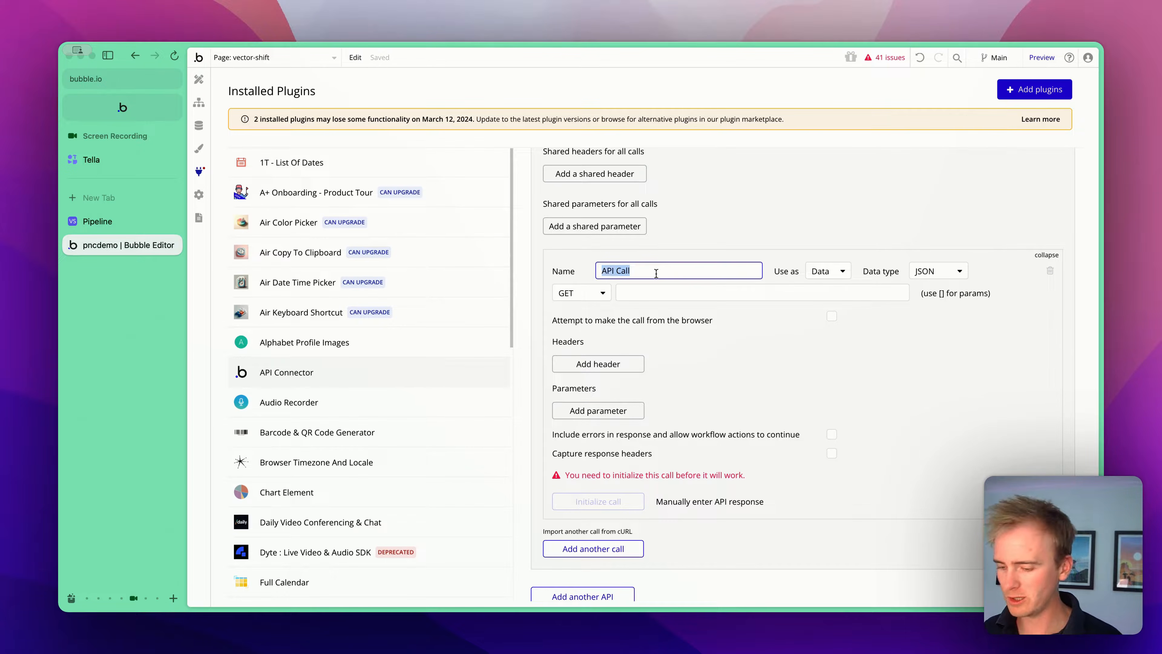
{"action": "type", "text": "Q"}
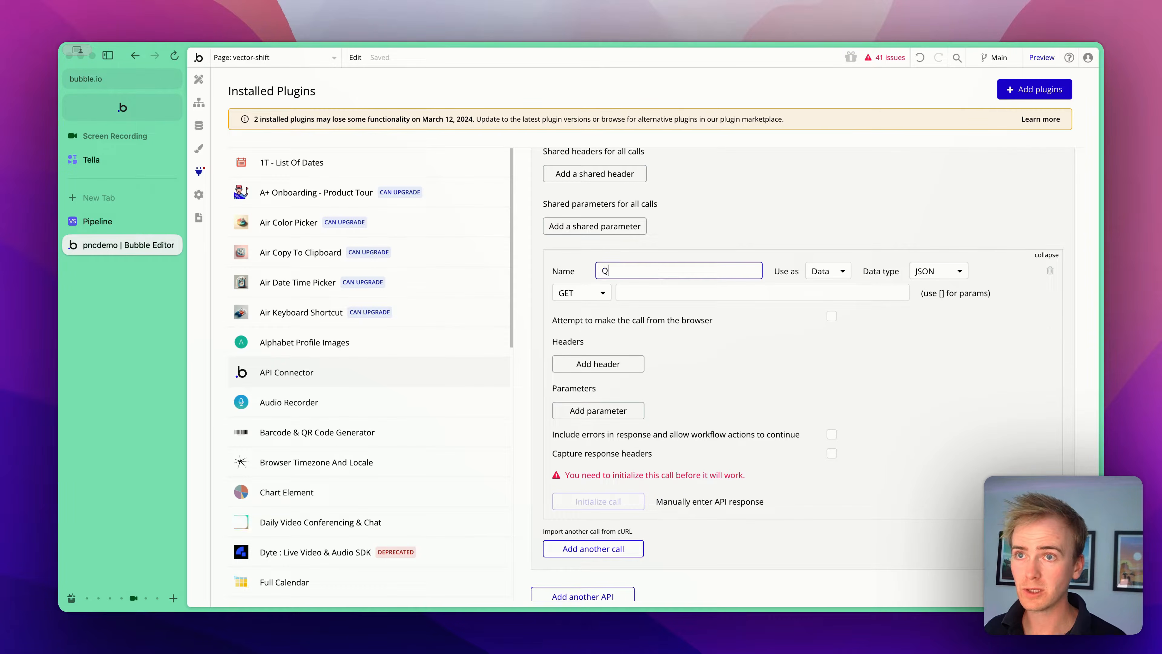
{"action": "type", "text": "uery k"}
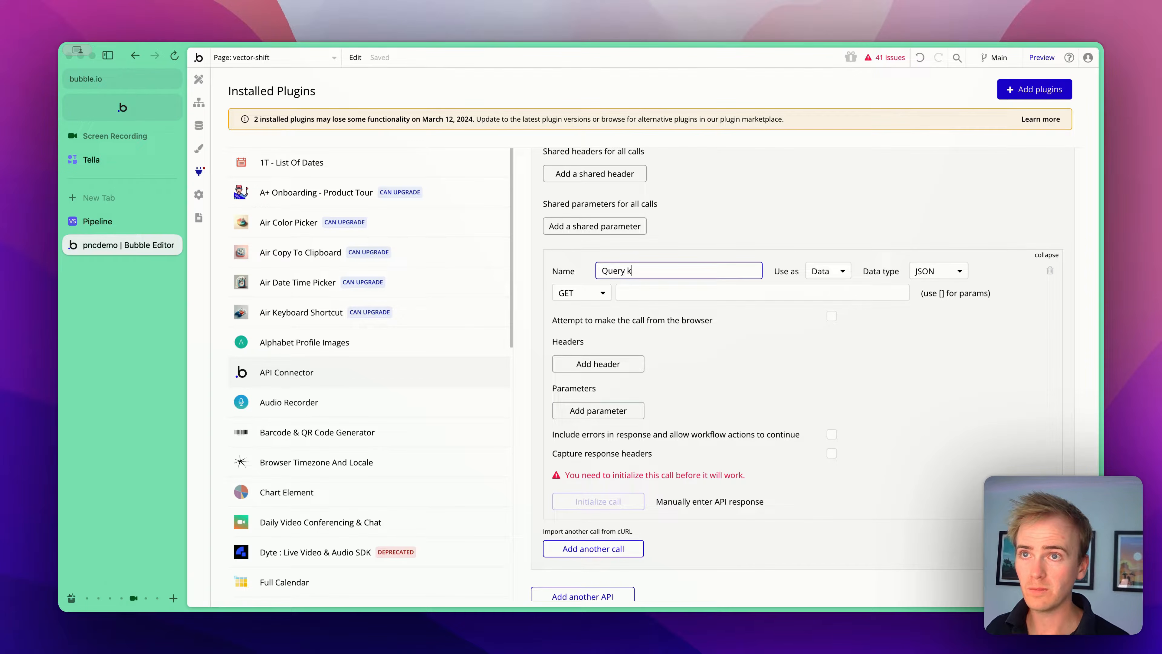
{"action": "type", "text": "nowledgebase"}
- Set the call to POST with the pasted pipeline run URL and use it as an Action
{"action": "left_click", "coordinate": [581, 292]}
{"action": "left_click", "coordinate": [592, 328]}
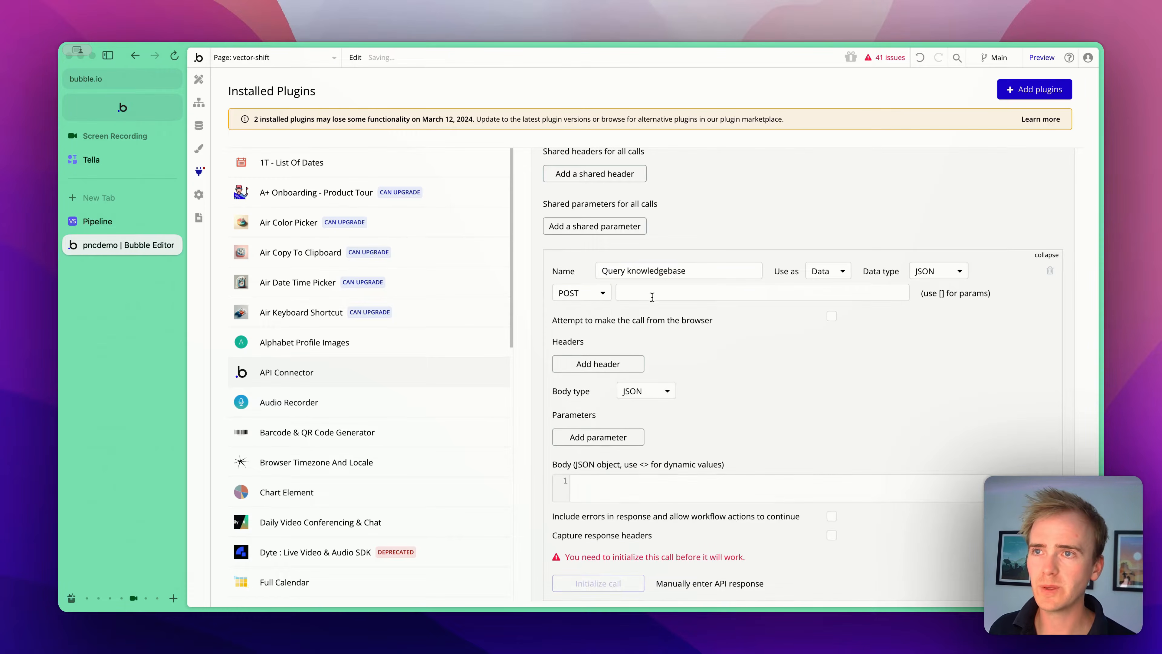
{"action": "left_click", "coordinate": [663, 291]}
{"action": "key", "text": "super+v"}
{"action": "left_click", "coordinate": [828, 270]}
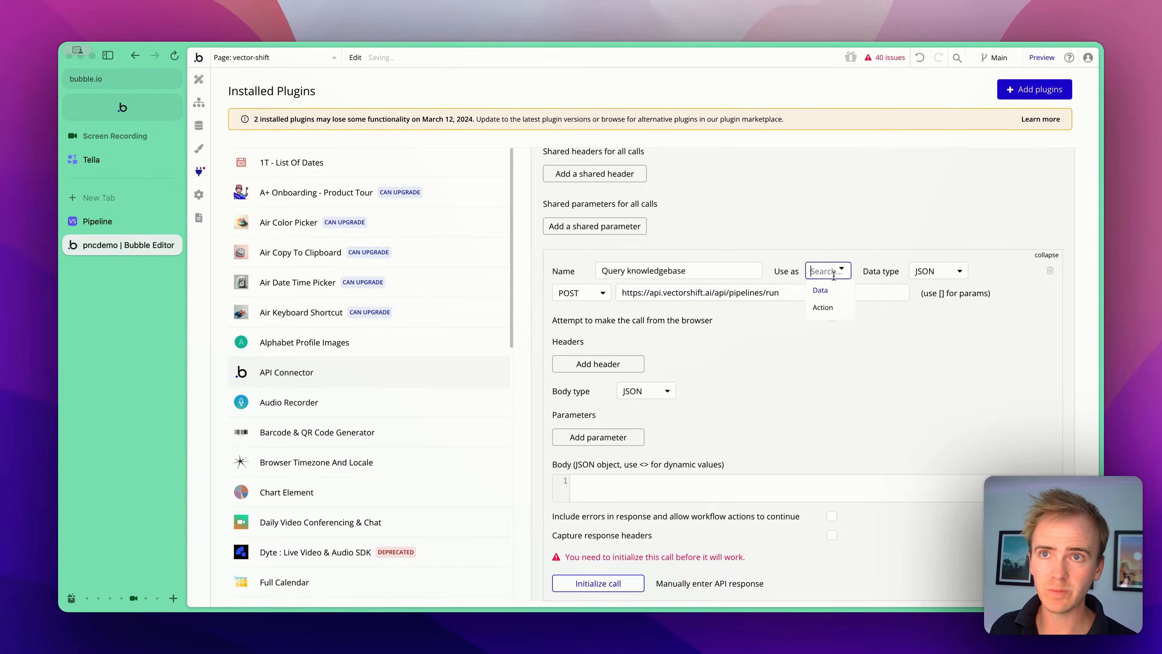
{"action": "left_click", "coordinate": [833, 309]}
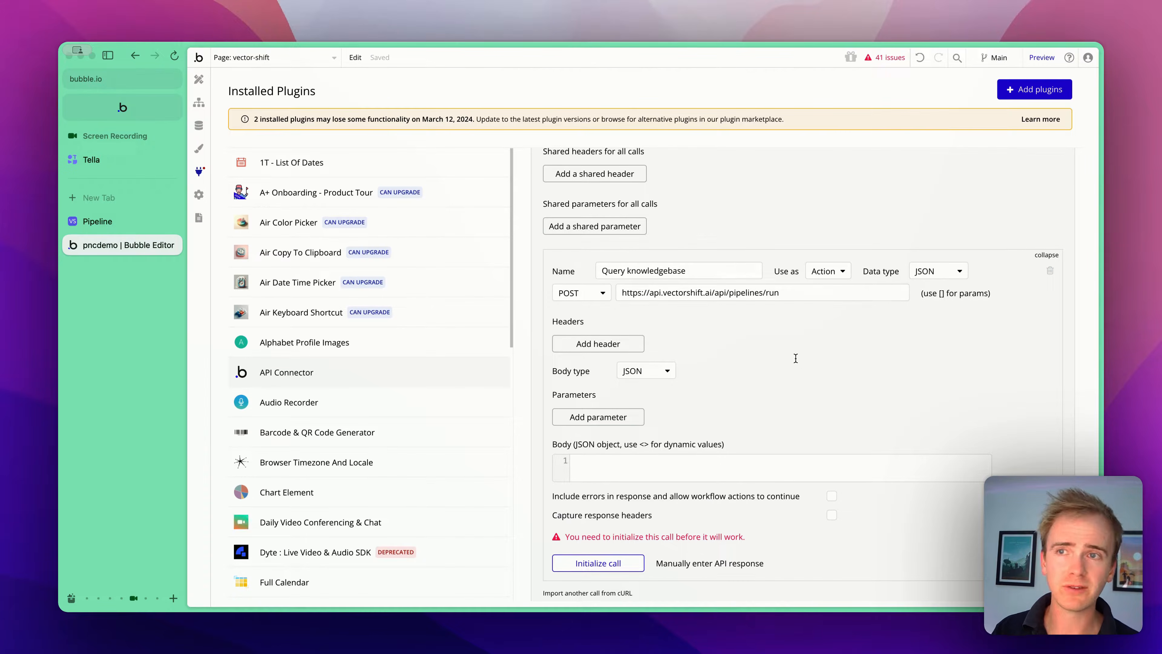
{"action": "scroll", "coordinate": [810, 334], "scroll_direction": "down", "scroll_amount": 1}
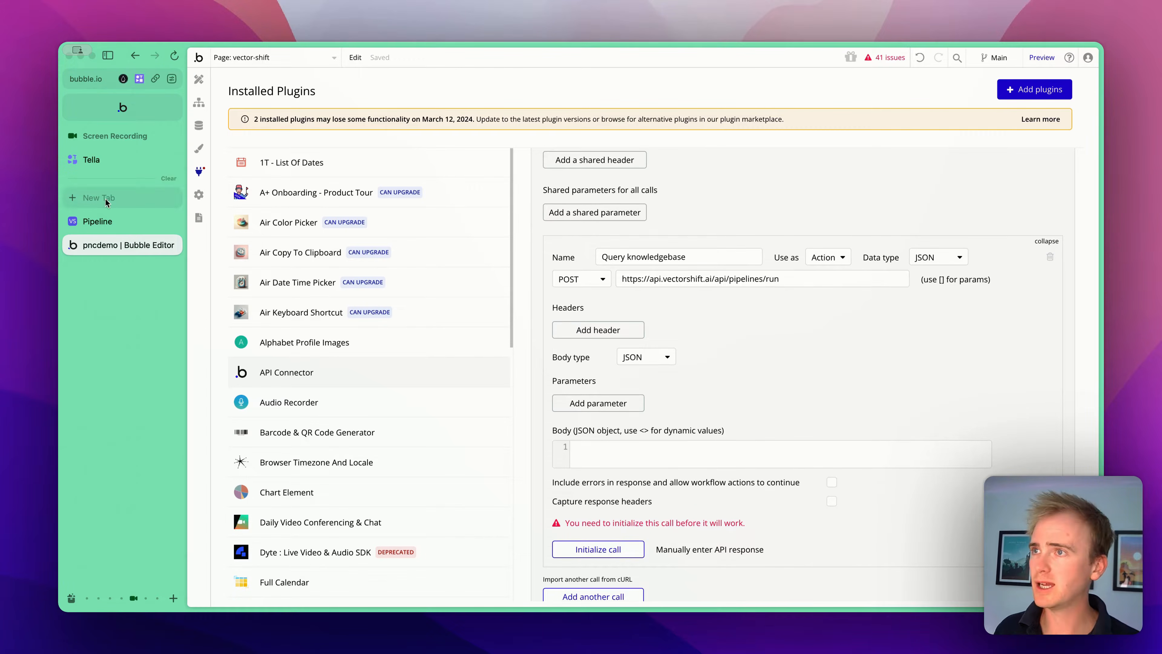
- Copy the JSON data block from the pipeline's cURL code into the call's body
{"action": "left_click", "coordinate": [127, 228]}
{"action": "left_click_drag", "start_coordinate": [530, 261], "coordinate": [511, 316]}
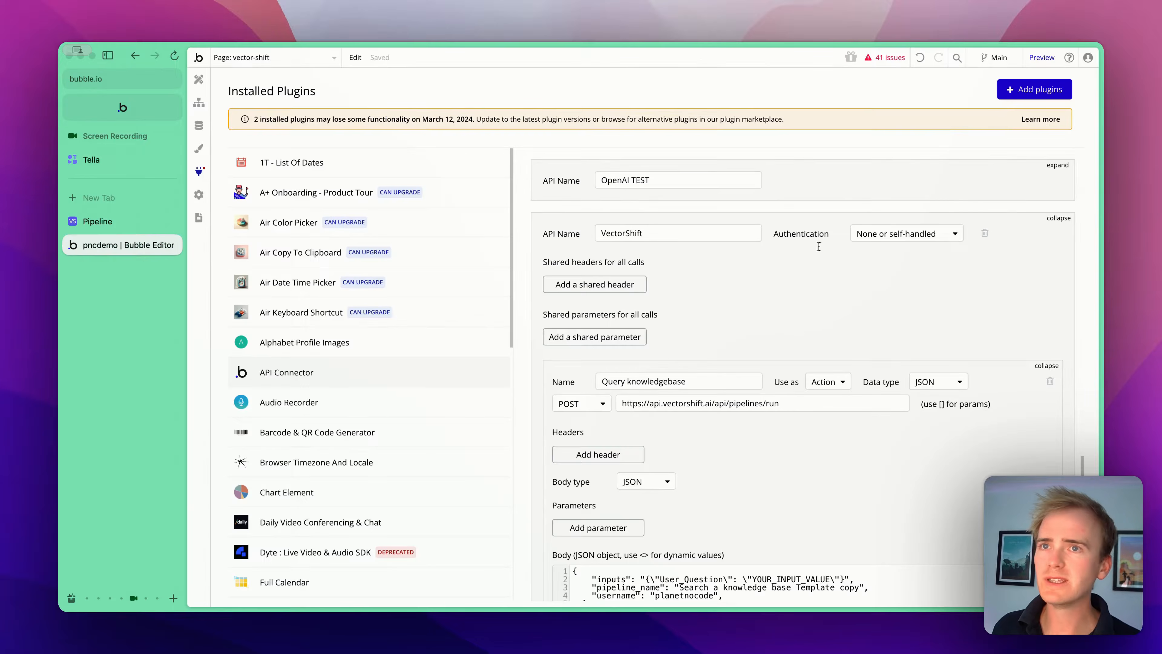
{"action": "scroll", "coordinate": [892, 242], "scroll_direction": "down", "scroll_amount": 1}
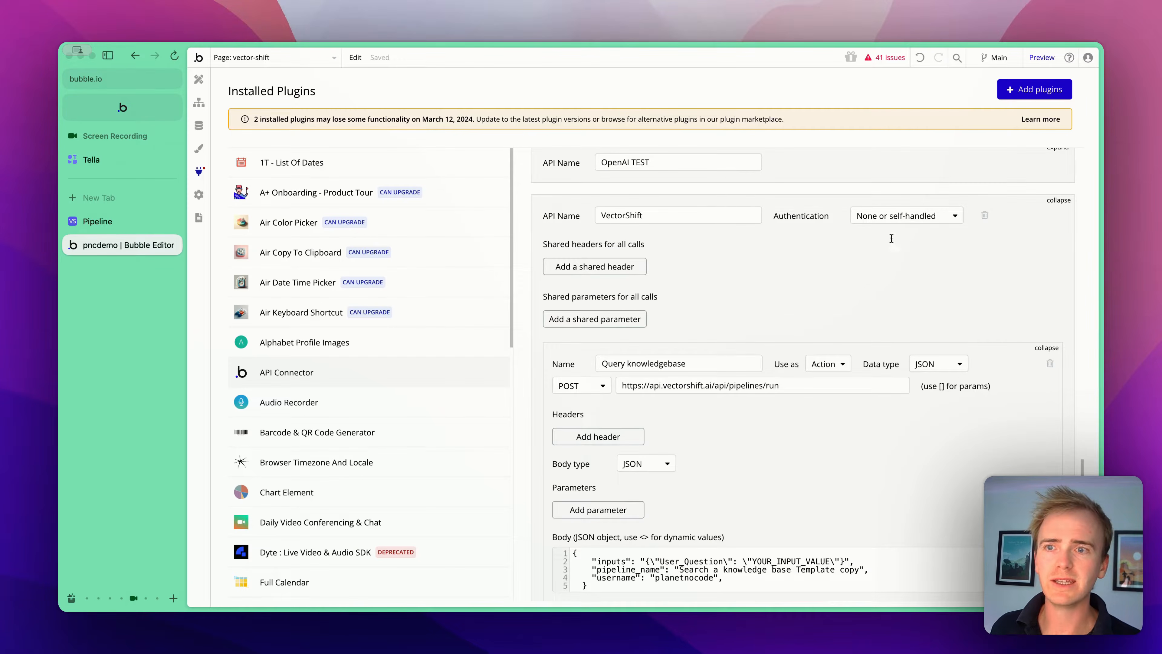
- Copy the Api-Key header name from the pipeline's cURL code and return to the Bubble editor
{"action": "left_click", "coordinate": [97, 221]}
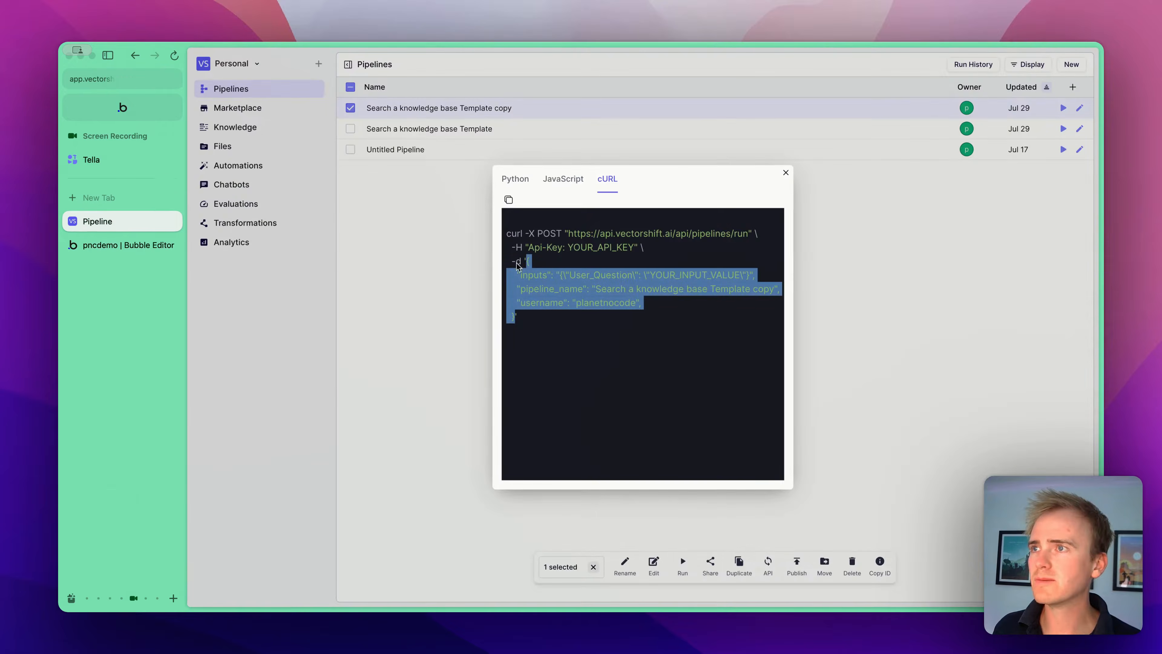
{"action": "left_click", "coordinate": [538, 248]}
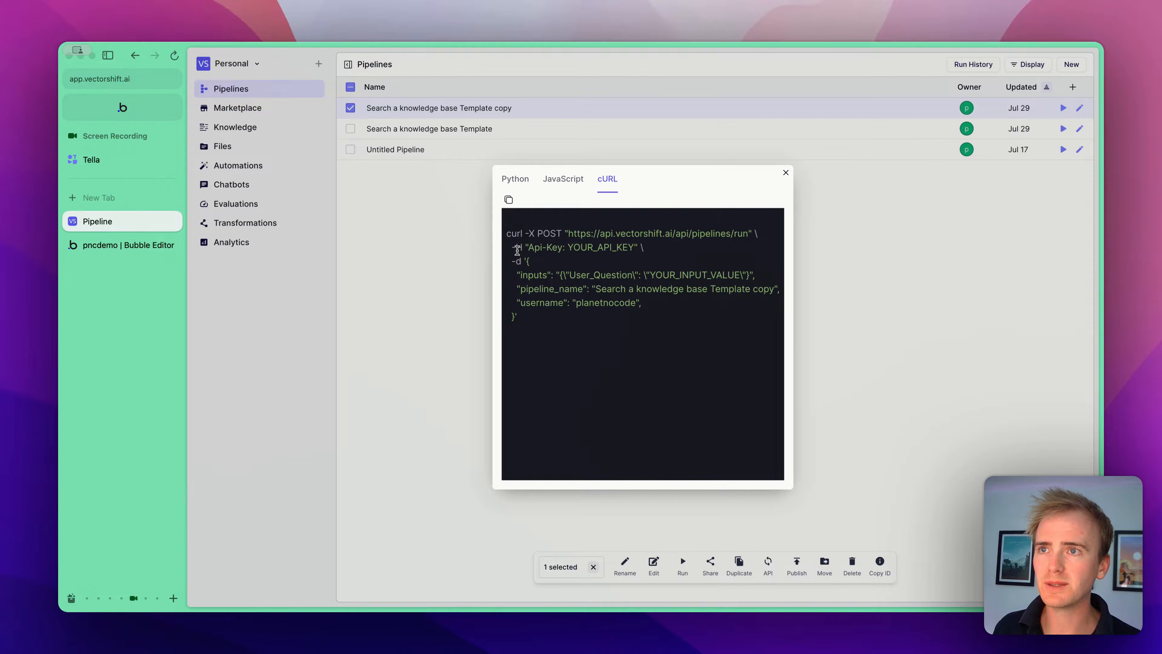
{"action": "left_click_drag", "start_coordinate": [516, 249], "coordinate": [563, 248]}
{"action": "left_click", "coordinate": [535, 247]}
{"action": "left_click", "coordinate": [529, 247]}
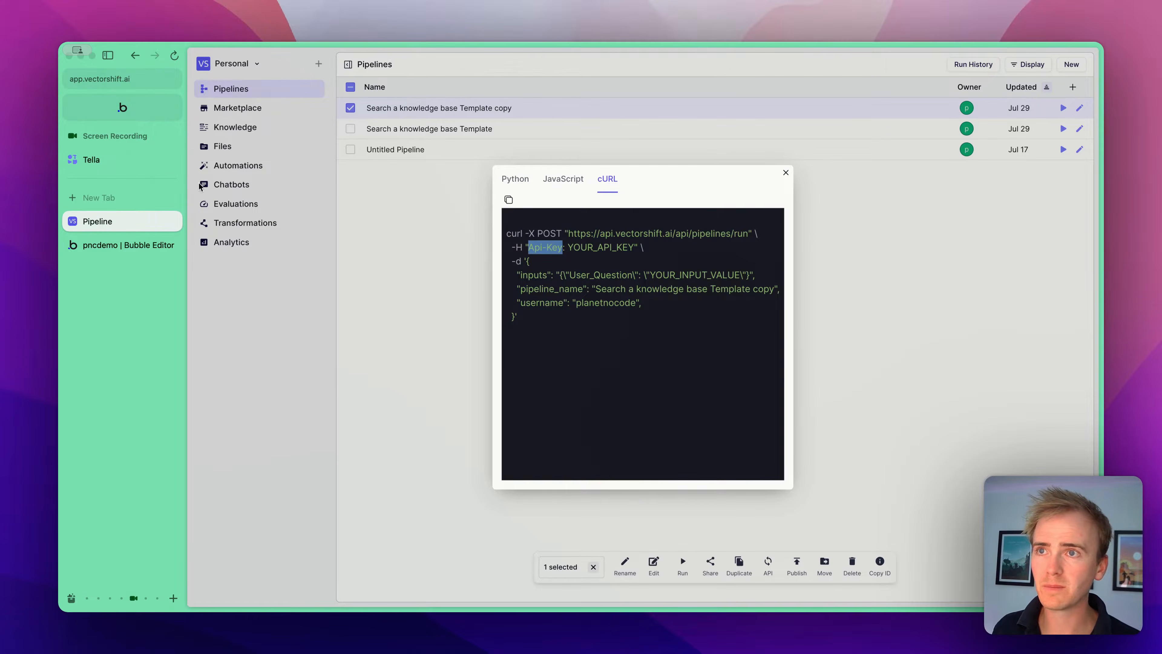
{"action": "left_click", "coordinate": [110, 240]}
- Set the VectorShift API authentication to Private key in header with key name Api-Key
{"action": "left_click", "coordinate": [892, 214]}
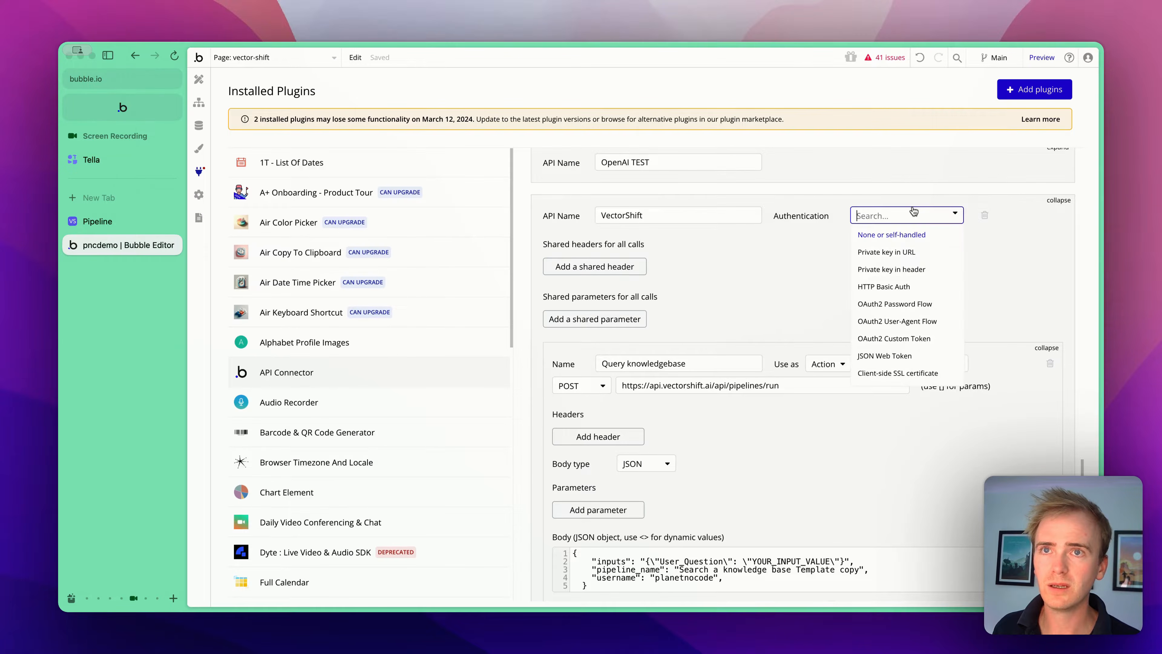
{"action": "left_click", "coordinate": [905, 270]}
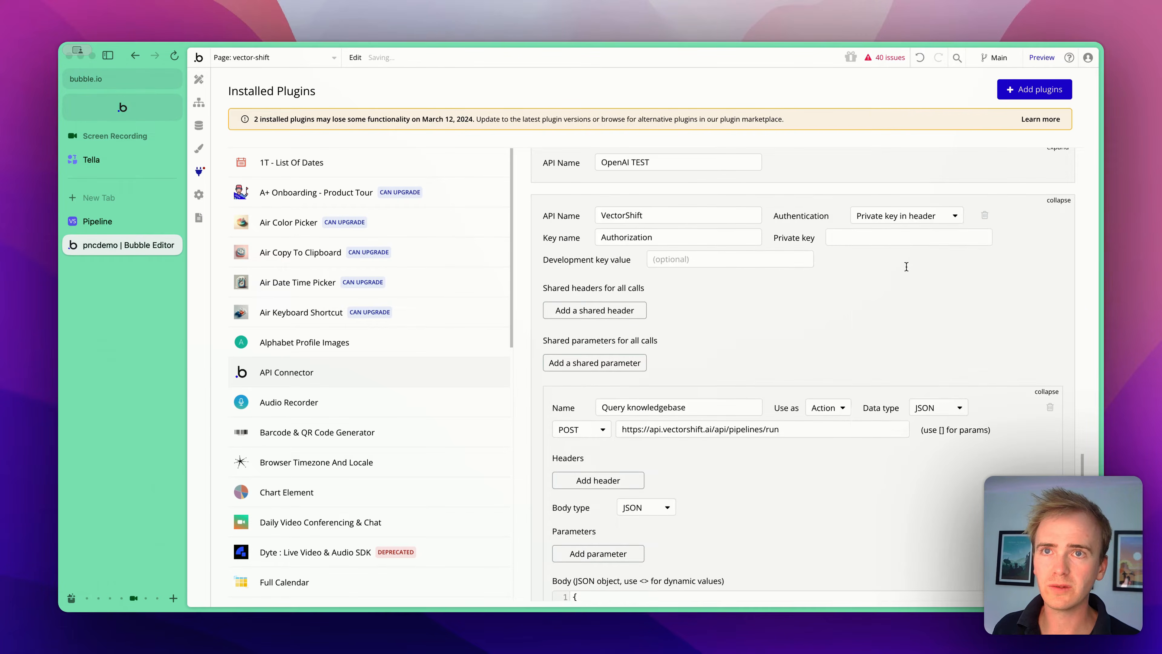
{"action": "left_click", "coordinate": [733, 242]}
{"action": "double_click", "coordinate": [734, 241]}
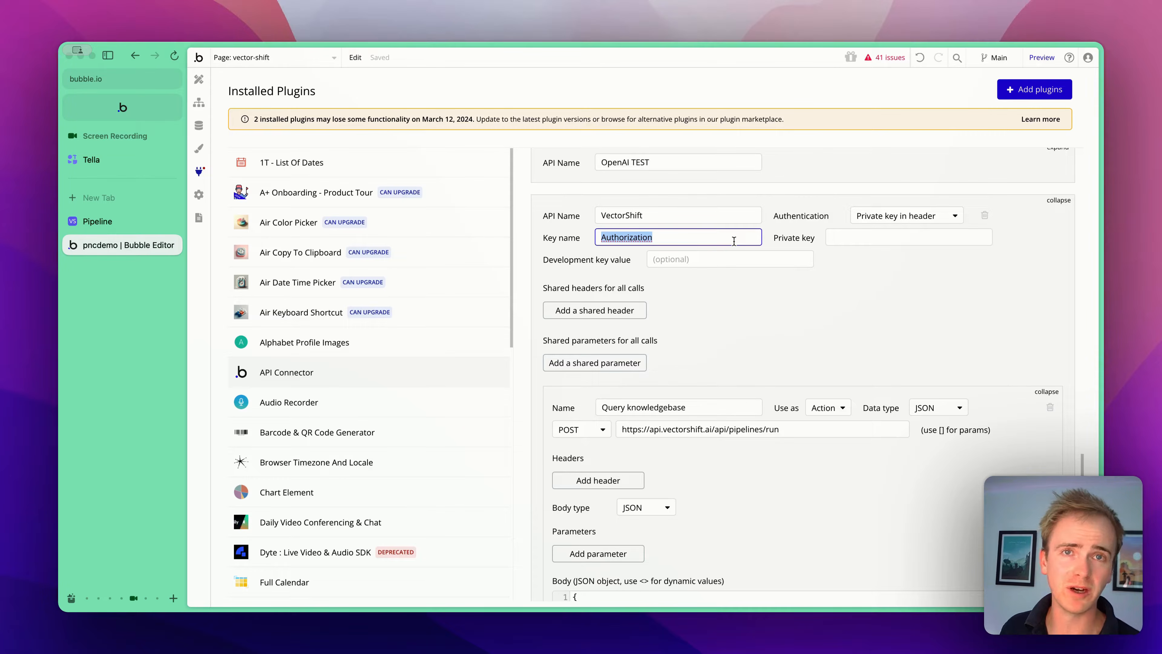
{"action": "type", "text": "Api-Key"}
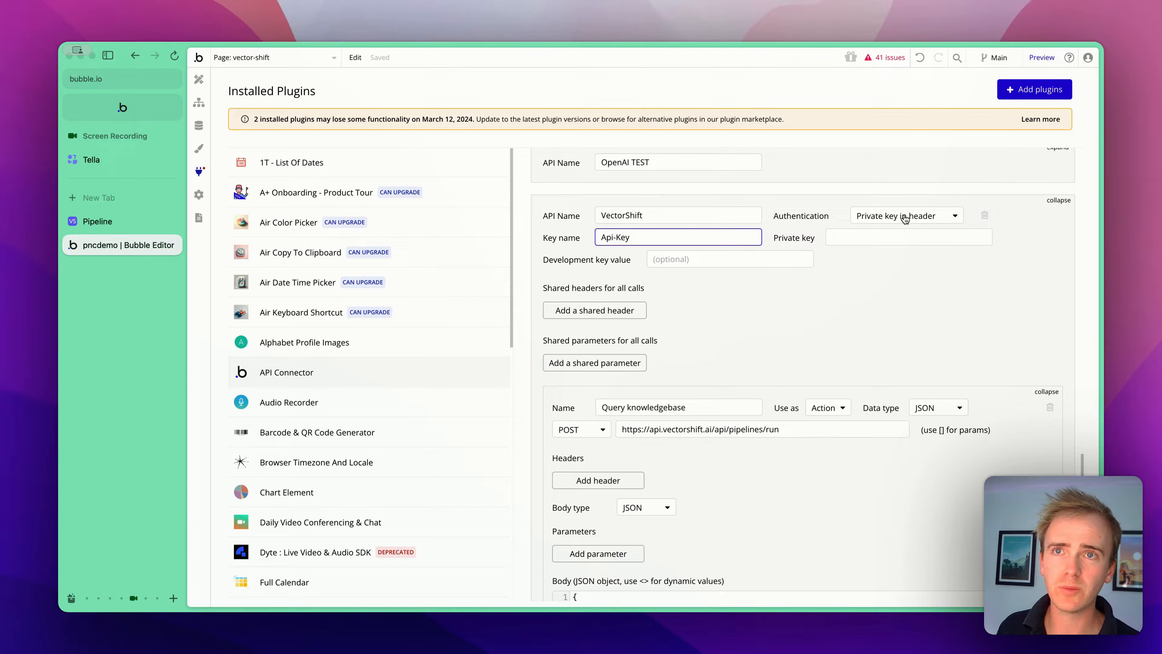
- Paste the VectorShift API key into the private key field
{"action": "left_click", "coordinate": [854, 239]}
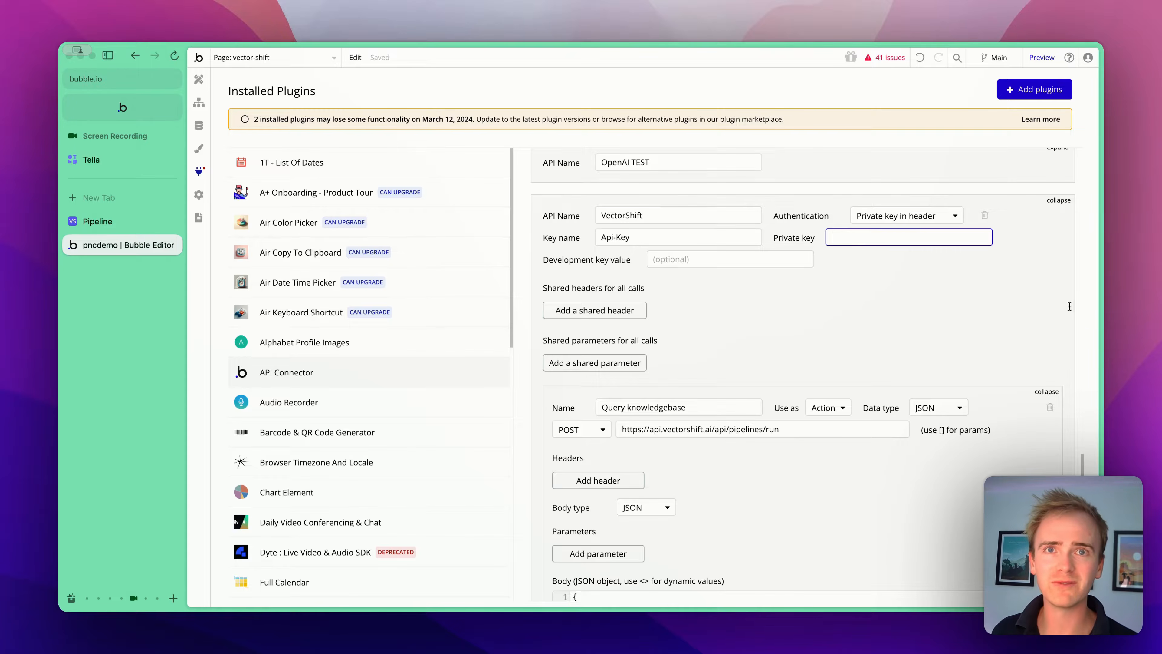
{"action": "key", "text": "super+v"}
{"action": "left_click", "coordinate": [973, 328]}
{"action": "scroll", "coordinate": [973, 324], "scroll_direction": "down", "scroll_amount": 6}
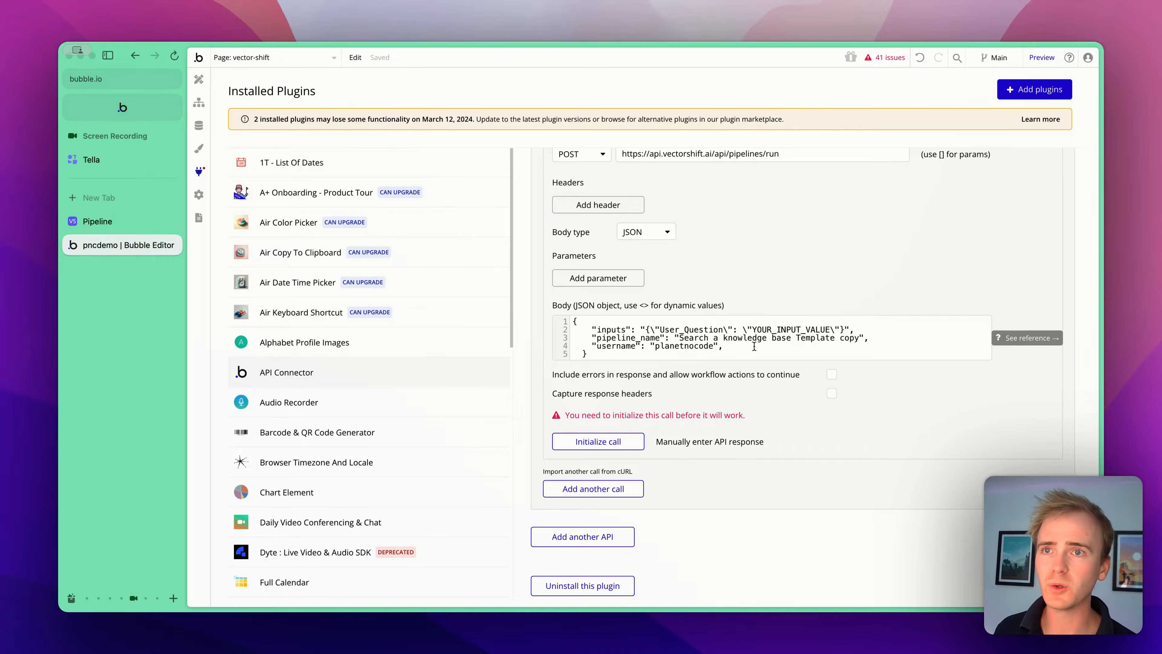
- Replace YOUR_INPUT_VALUE in the body with the test question "What are option sets"
{"action": "left_click", "coordinate": [782, 338]}
{"action": "left_click_drag", "start_coordinate": [753, 329], "coordinate": [830, 330]}
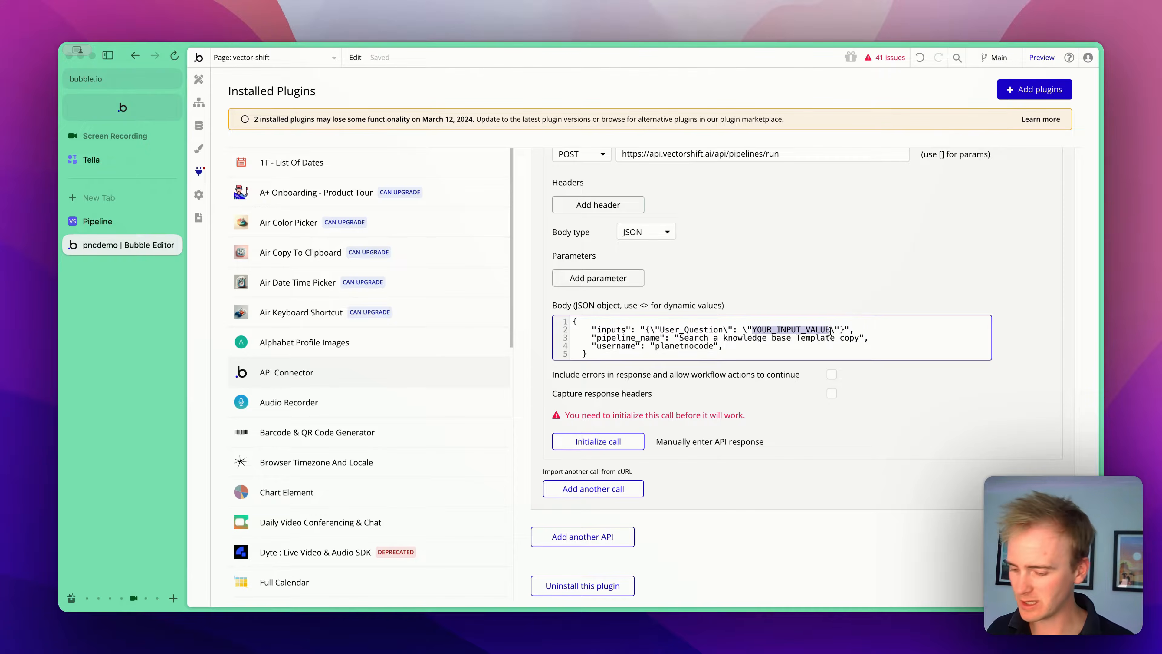
{"action": "type", "text": "What are option sets"}
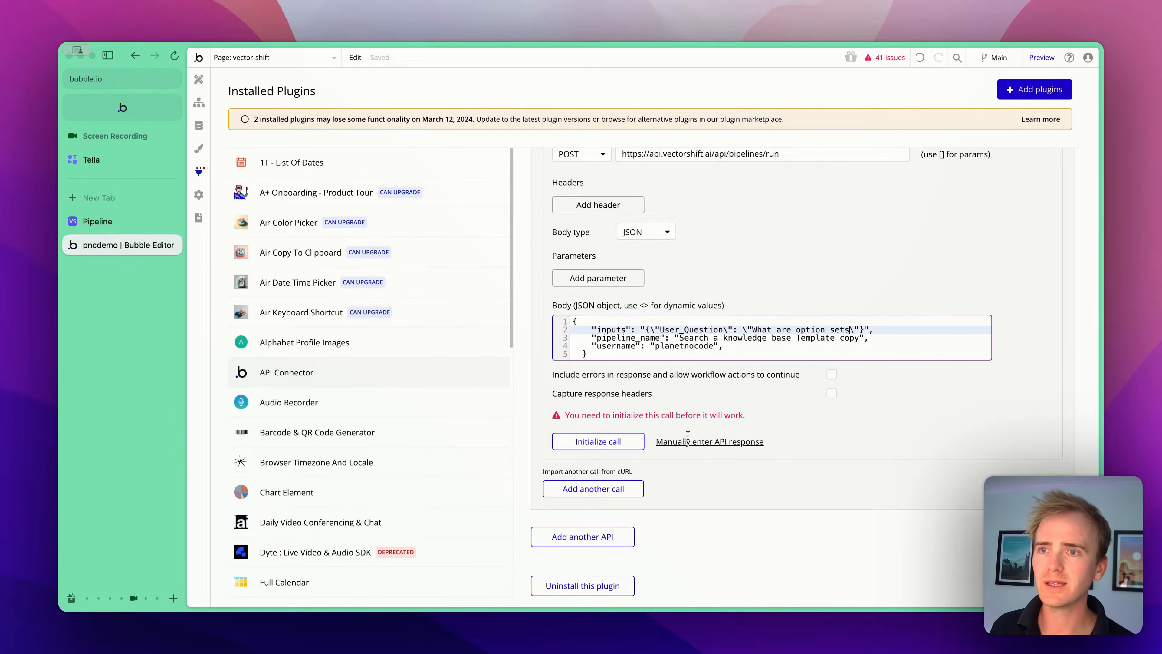
- Initialize the call, review the raw response, and save the returned answer and source fields as text
{"action": "left_click", "coordinate": [628, 442]}
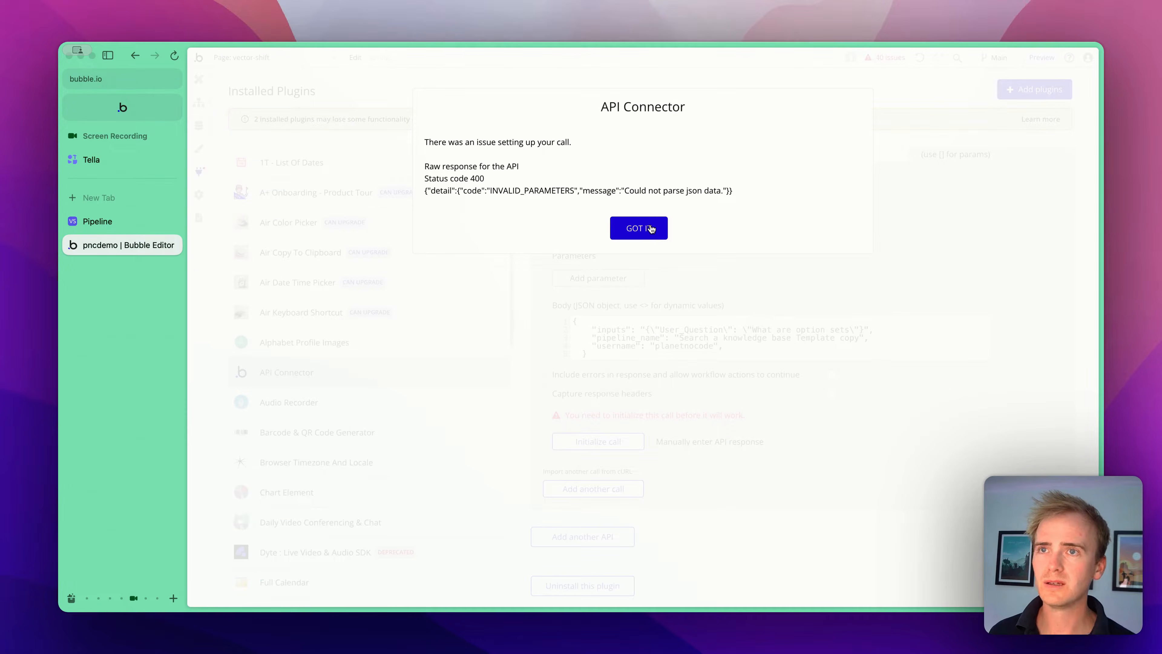
{"action": "left_click", "coordinate": [652, 238]}
{"action": "left_click", "coordinate": [630, 497]}
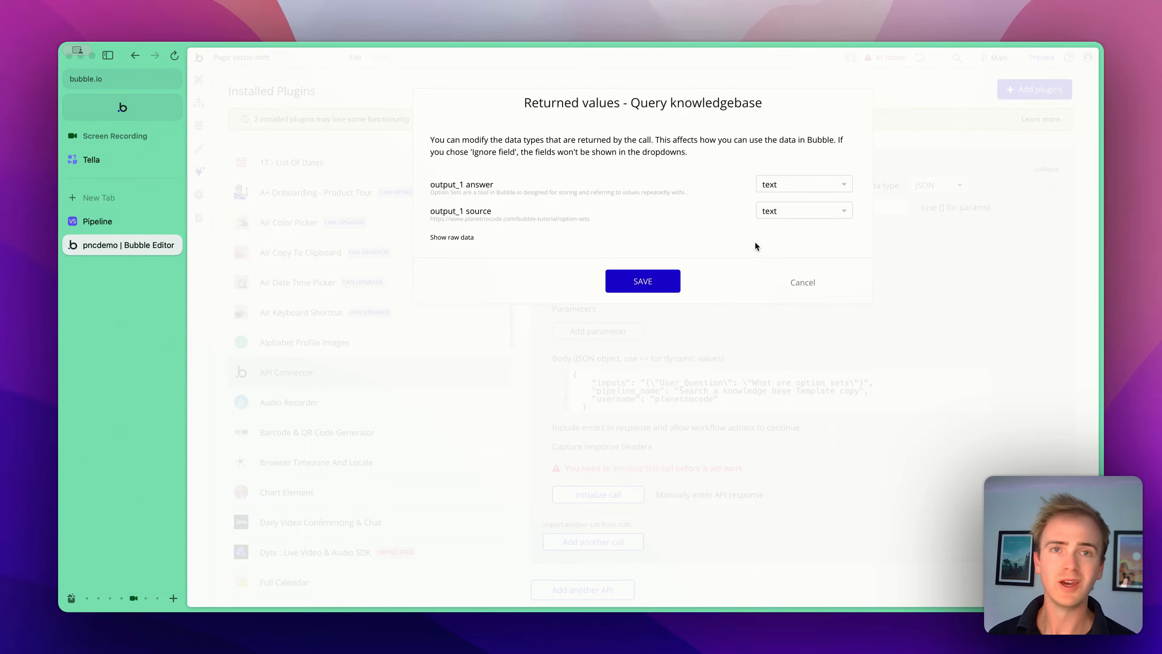
{"action": "left_click", "coordinate": [465, 238]}
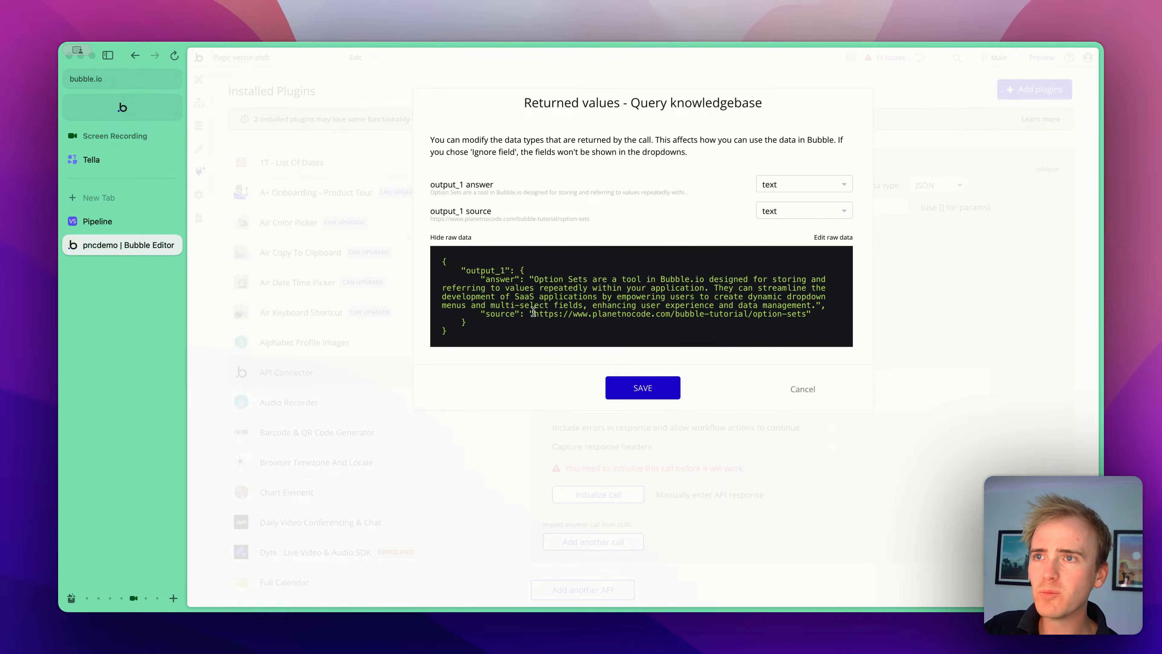
{"action": "left_click_drag", "start_coordinate": [534, 311], "coordinate": [808, 317]}
{"action": "left_click", "coordinate": [808, 317]}
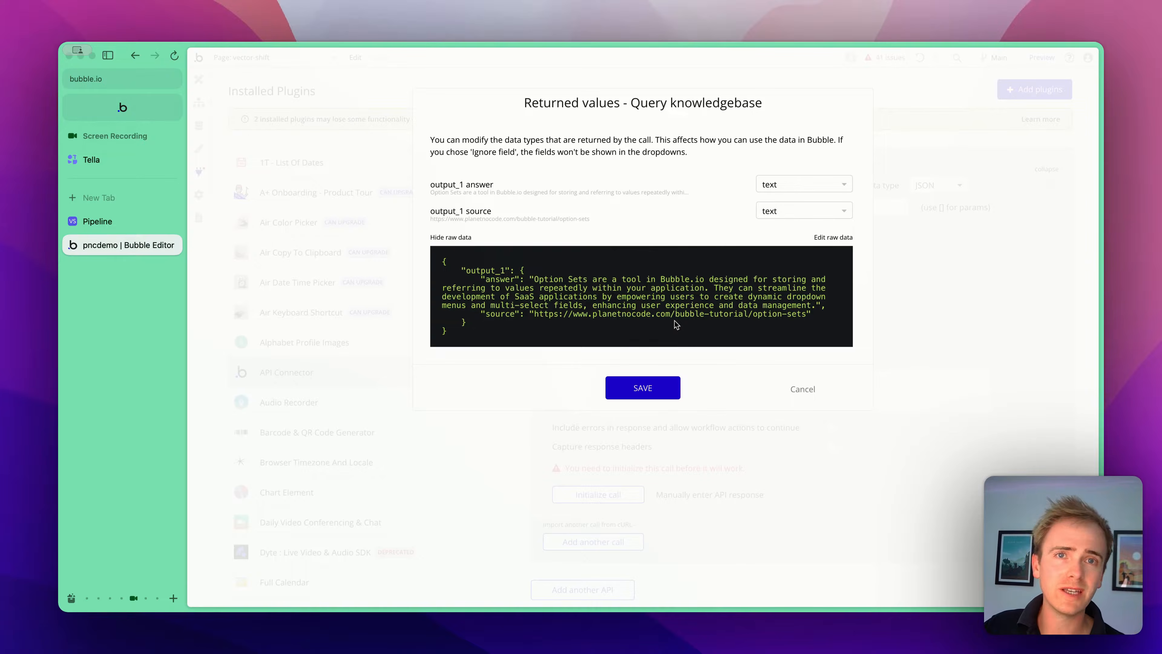
{"action": "left_click", "coordinate": [667, 382]}
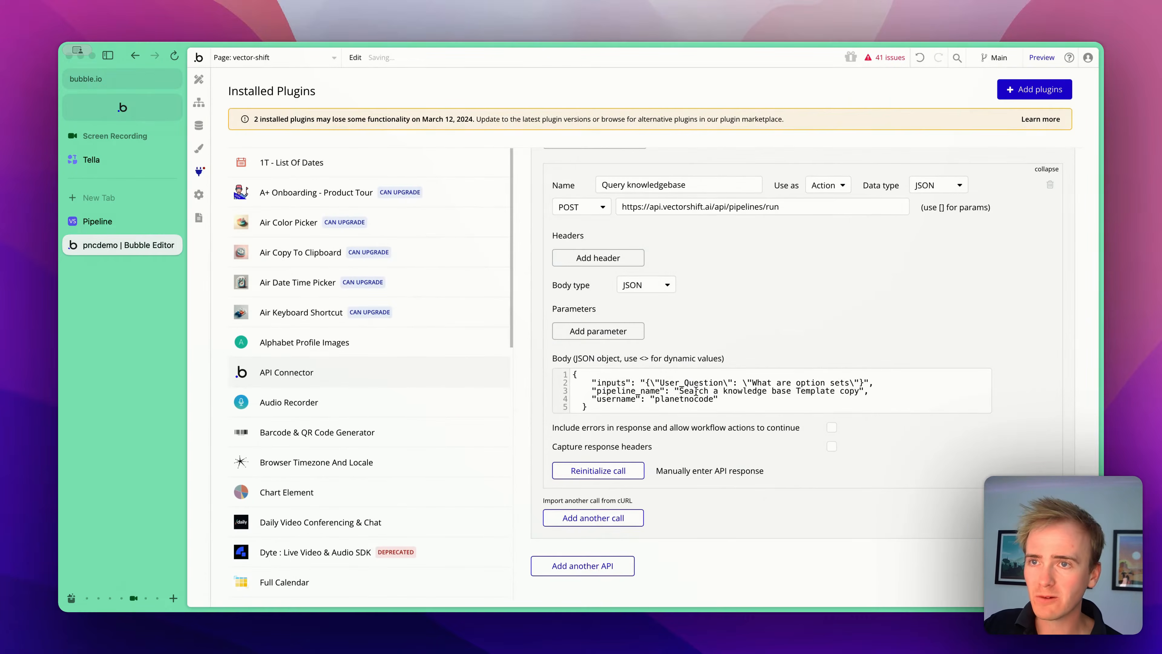
- Remove the trailing comma after the username value in the call body
{"action": "left_click", "coordinate": [740, 398]}
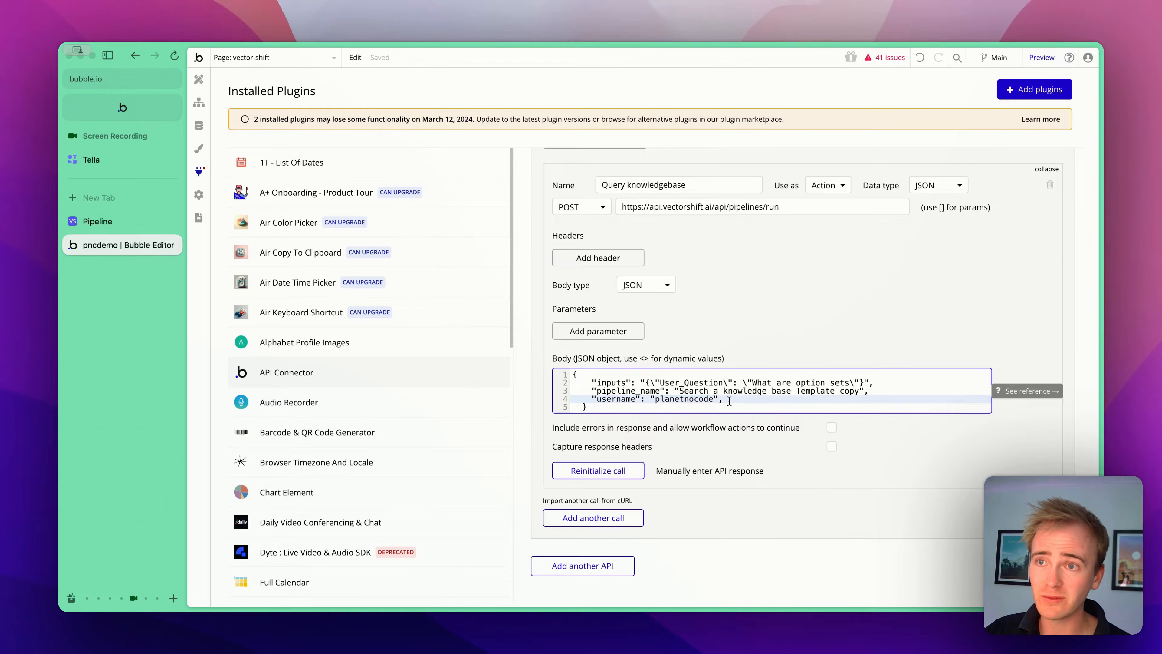
{"action": "key", "text": "BackSpace"}
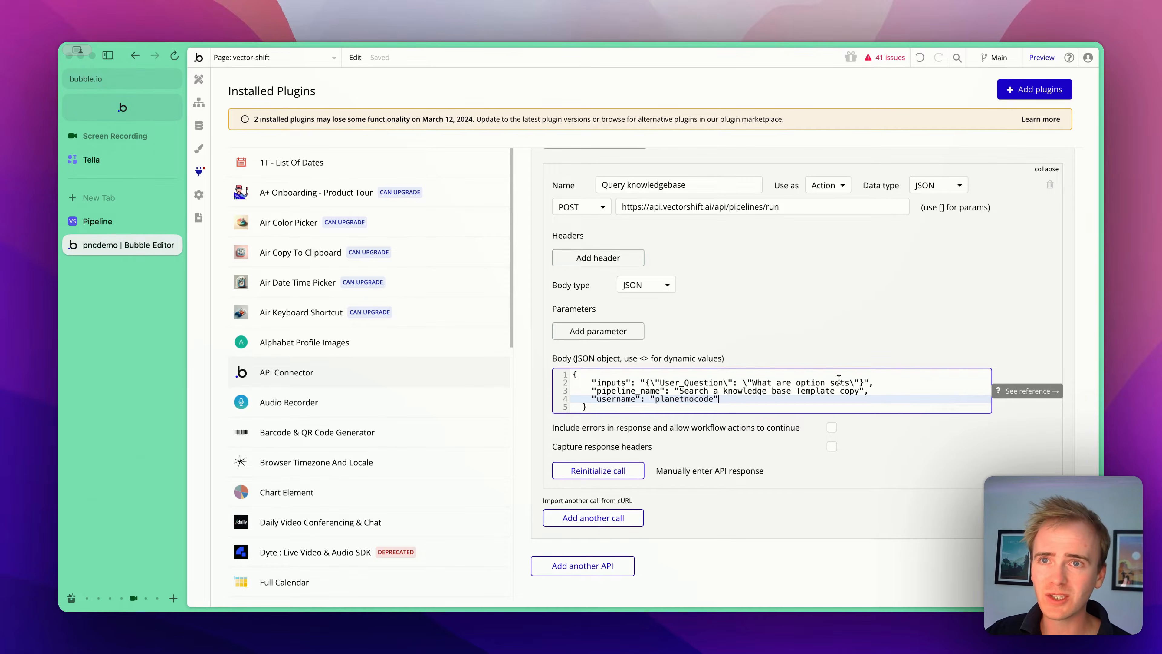
{"action": "left_click", "coordinate": [879, 385]}
{"action": "left_click_drag", "start_coordinate": [873, 394], "coordinate": [874, 393]}
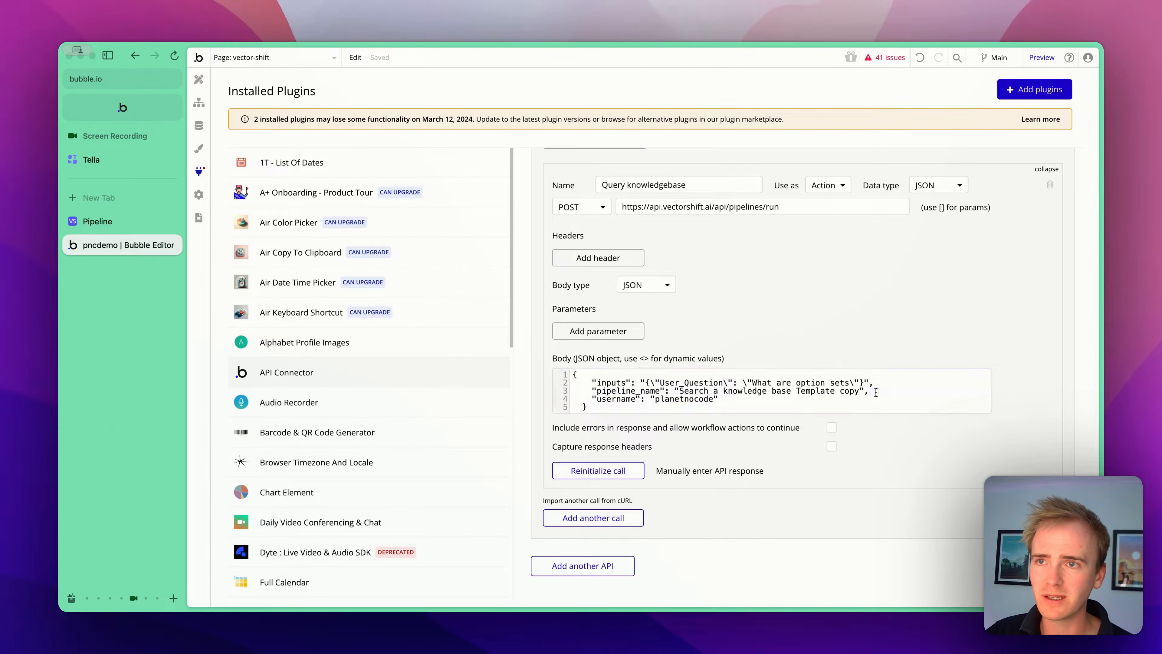
{"action": "left_click", "coordinate": [875, 392]}
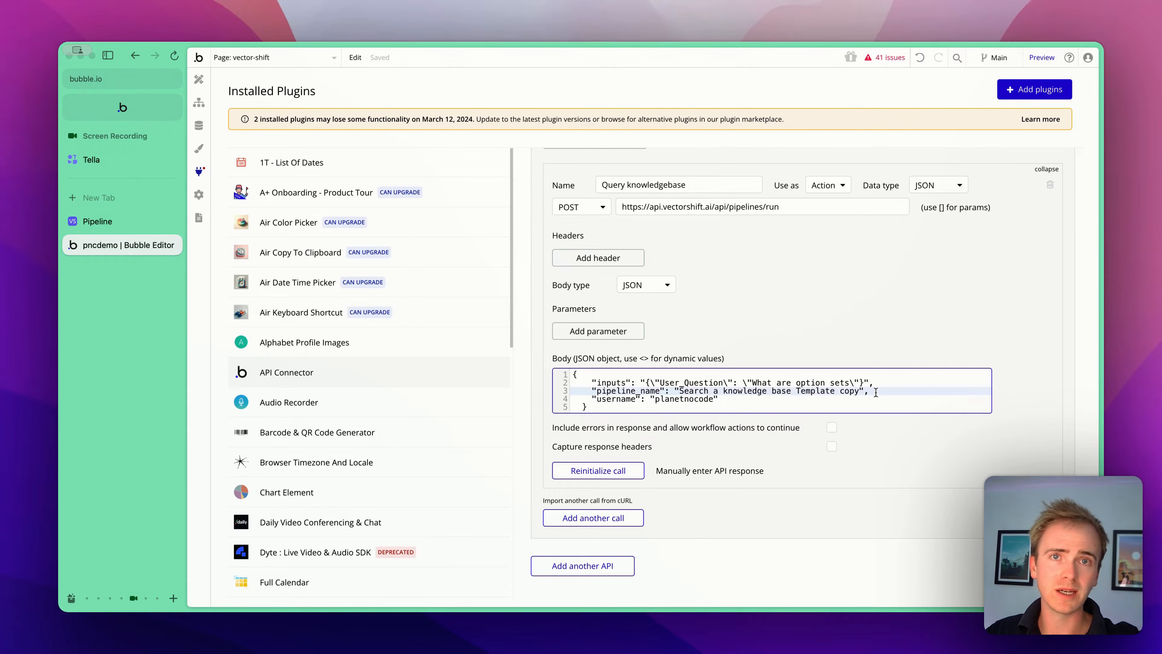
{"action": "left_click", "coordinate": [737, 400]}
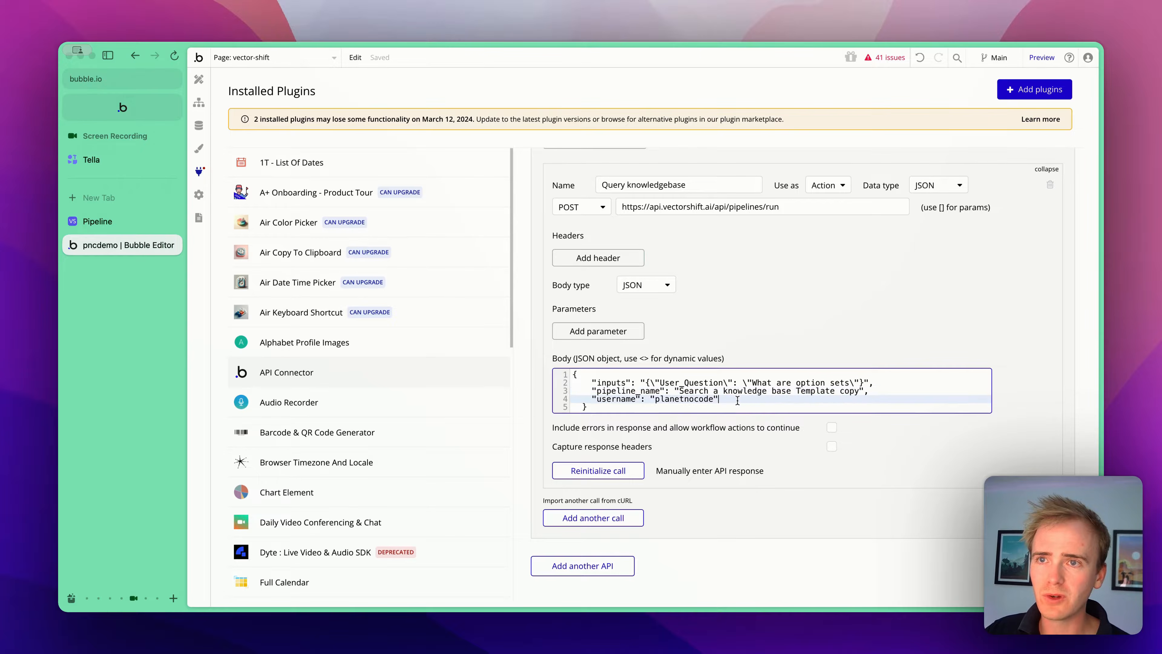
- Add a workflow to the Ask question button with the VectorShift - Query knowledgebase action
{"action": "left_click", "coordinate": [801, 316]}
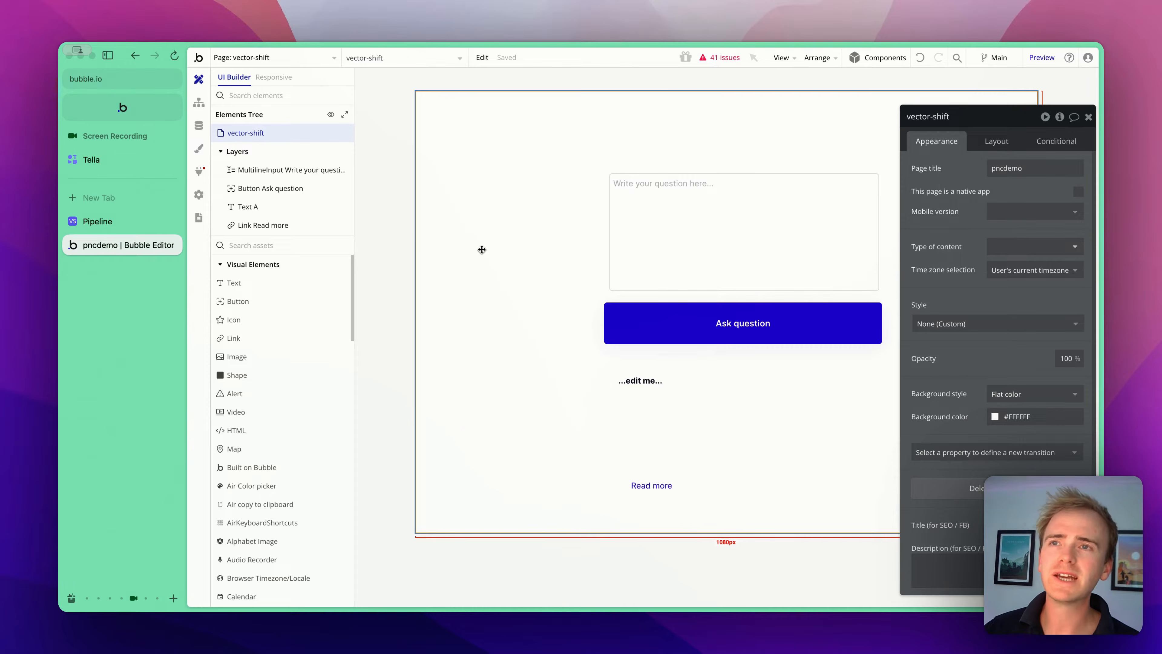
{"action": "left_click", "coordinate": [717, 309]}
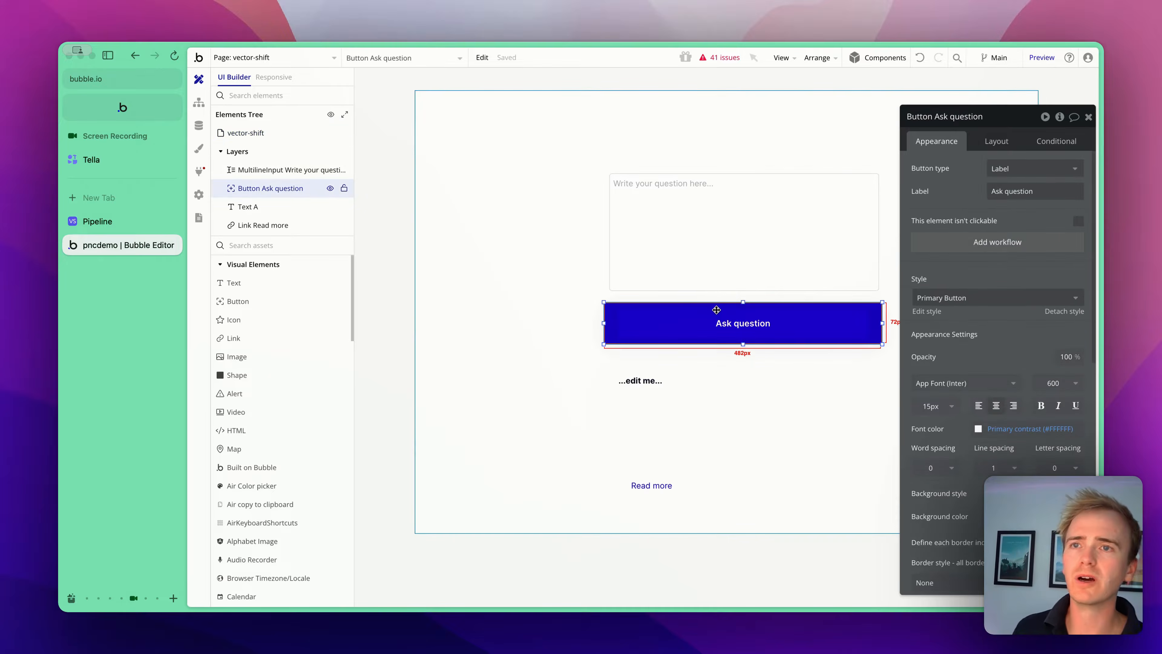
{"action": "left_click", "coordinate": [1034, 248]}
{"action": "left_click", "coordinate": [307, 207]}
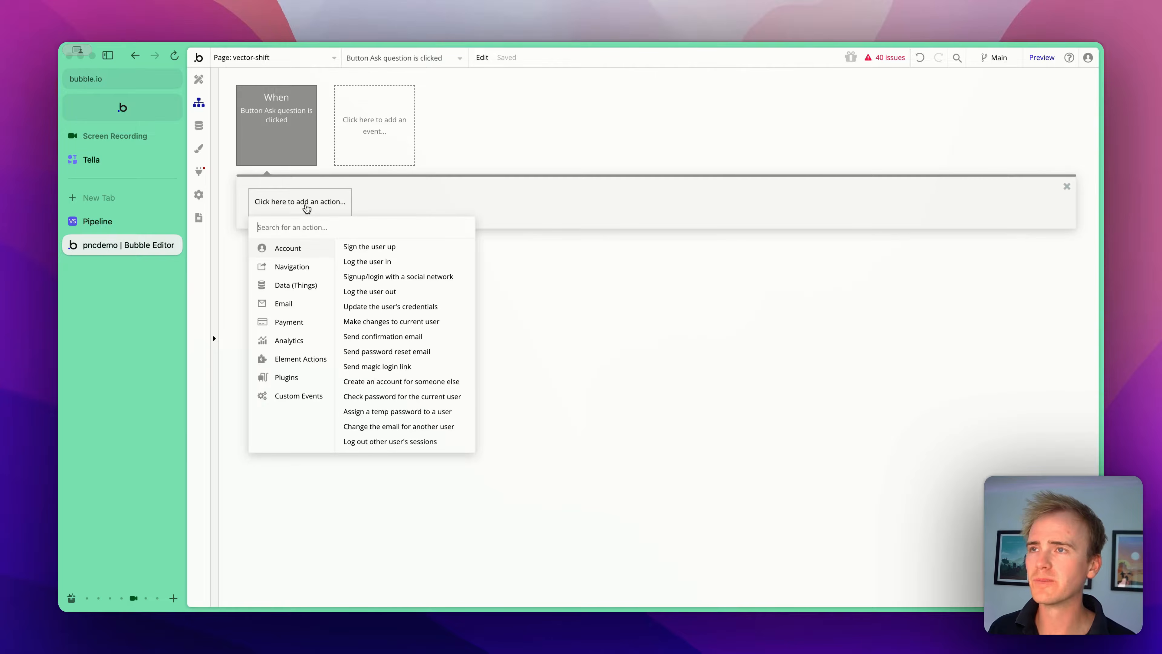
{"action": "mouse_move", "coordinate": [290, 377]}
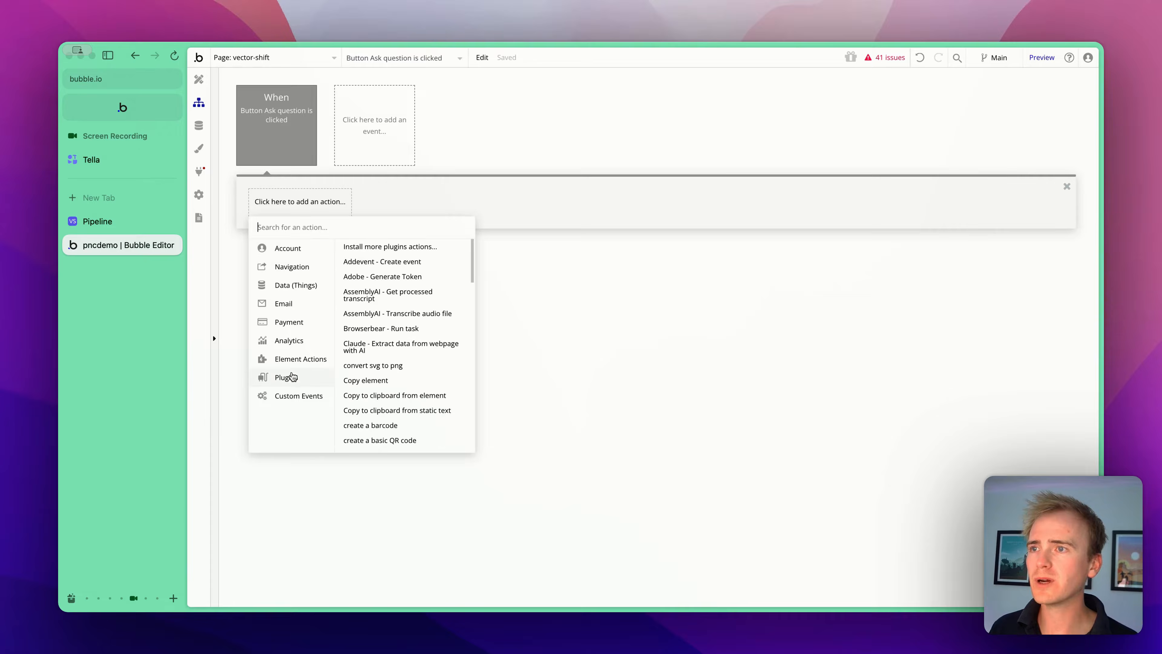
{"action": "scroll", "coordinate": [383, 372], "scroll_direction": "down", "scroll_amount": 1}
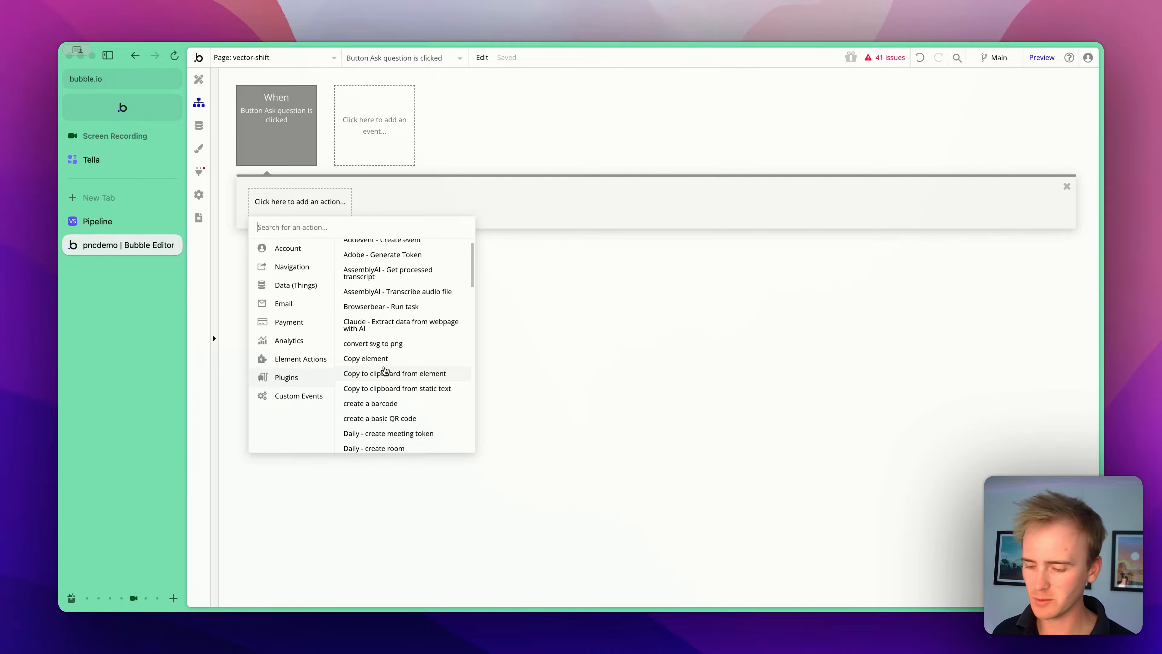
{"action": "type", "text": "vec"}
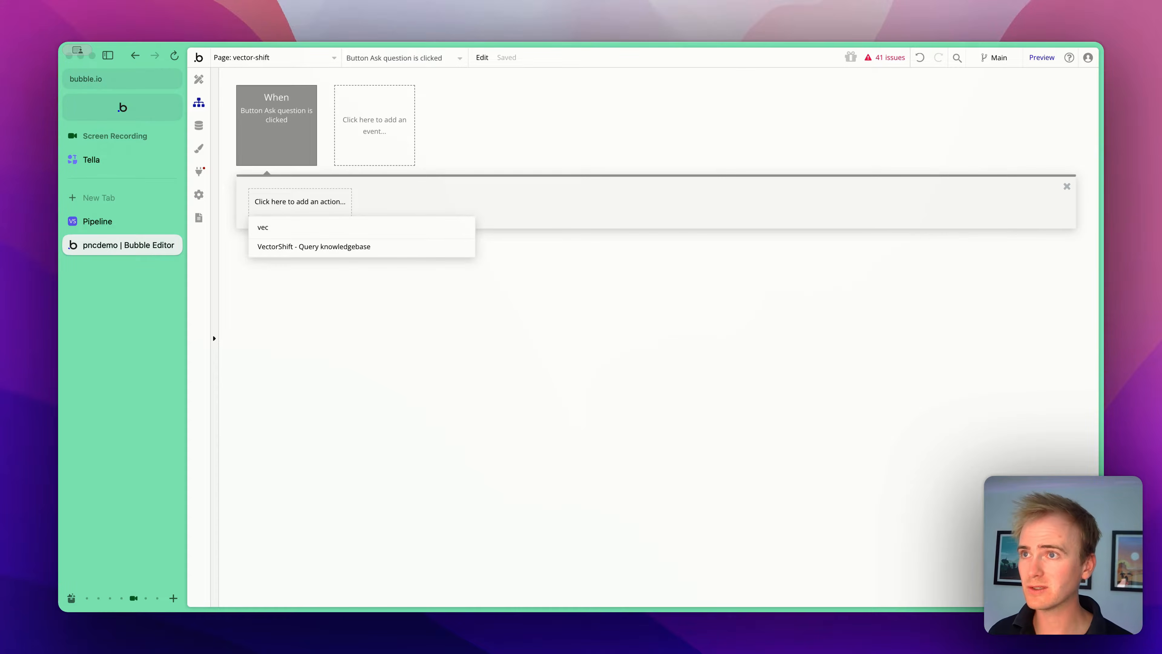
{"action": "left_click", "coordinate": [322, 253]}
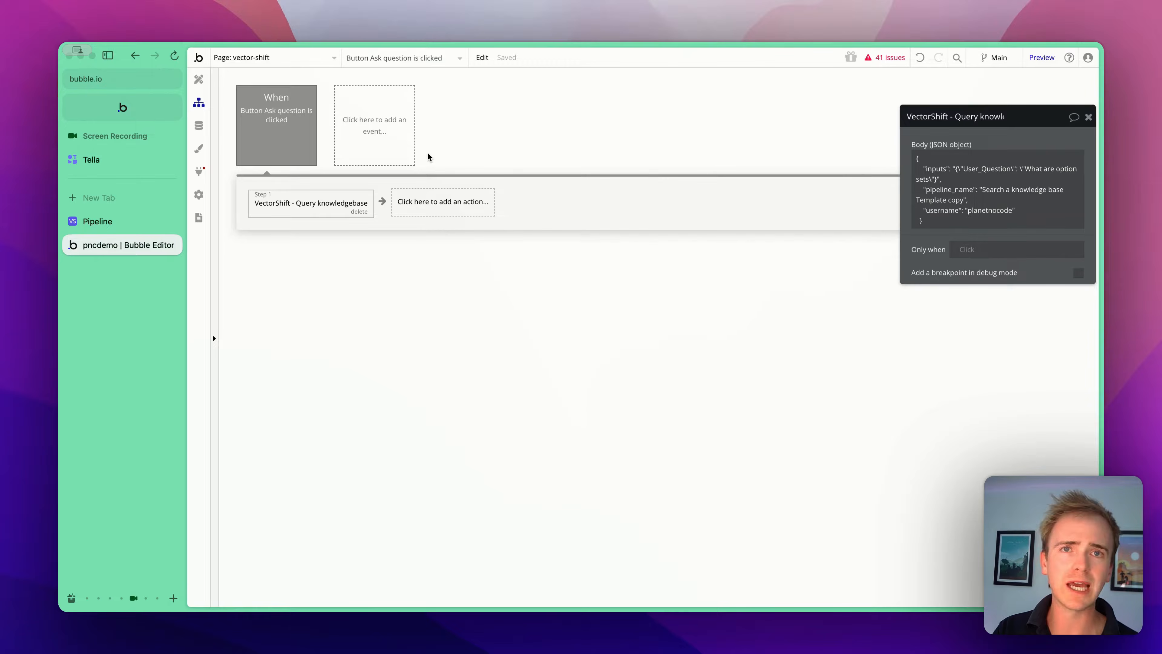
- Replace the inputs value in the API call body with the dynamic parameter <input> and make that parameter non-private
{"action": "left_click", "coordinate": [203, 172]}
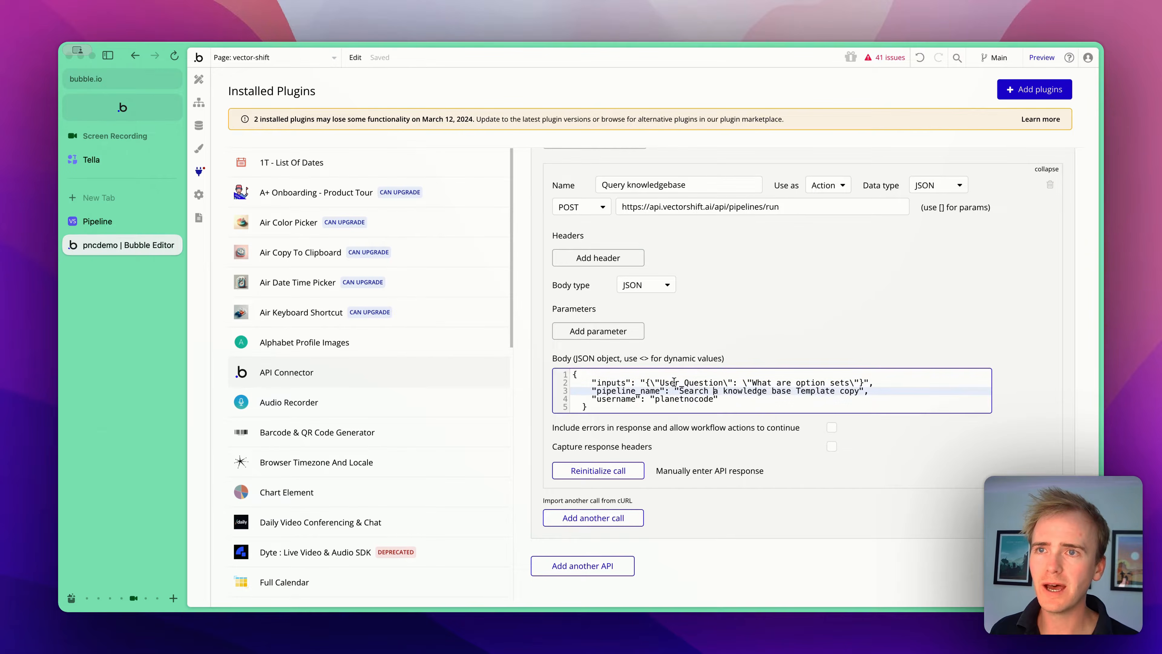
{"action": "left_click_drag", "start_coordinate": [645, 382], "coordinate": [864, 382]}
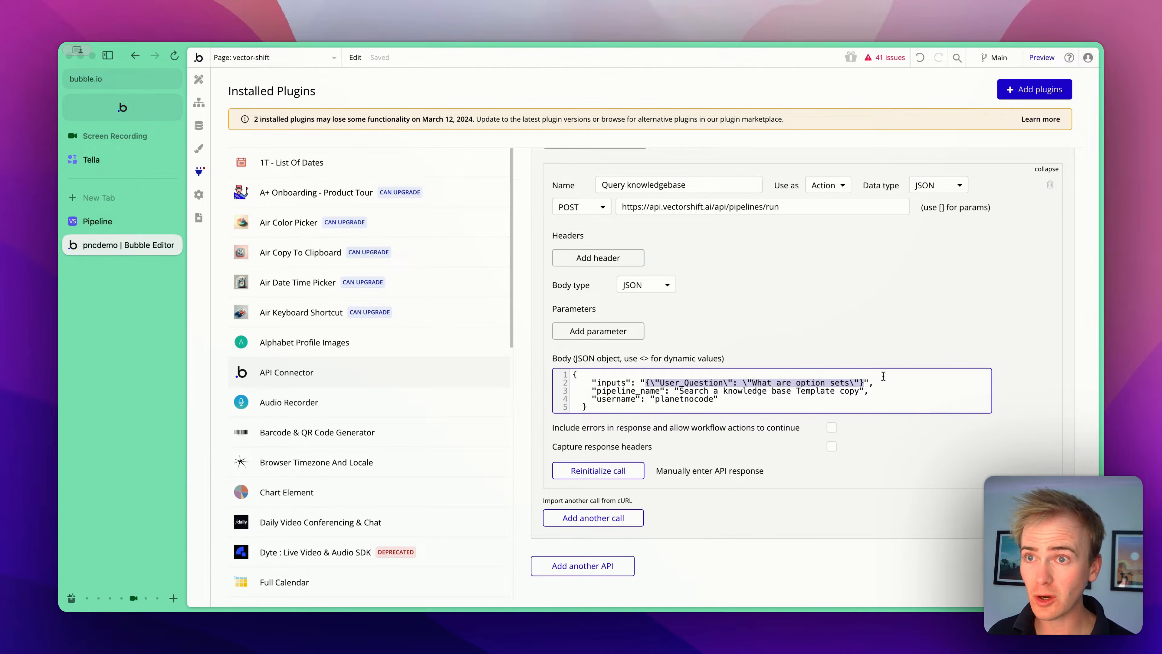
{"action": "key", "text": "BackSpace"}
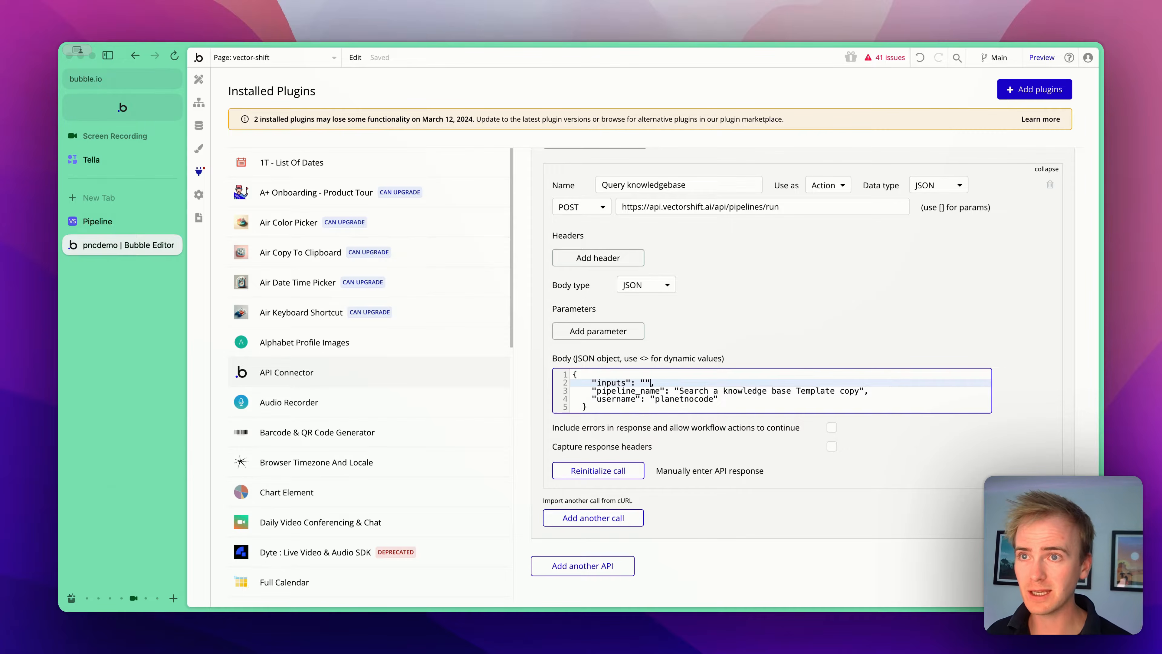
{"action": "key", "text": "BackSpace"}
{"action": "key", "text": "BackSpace"}
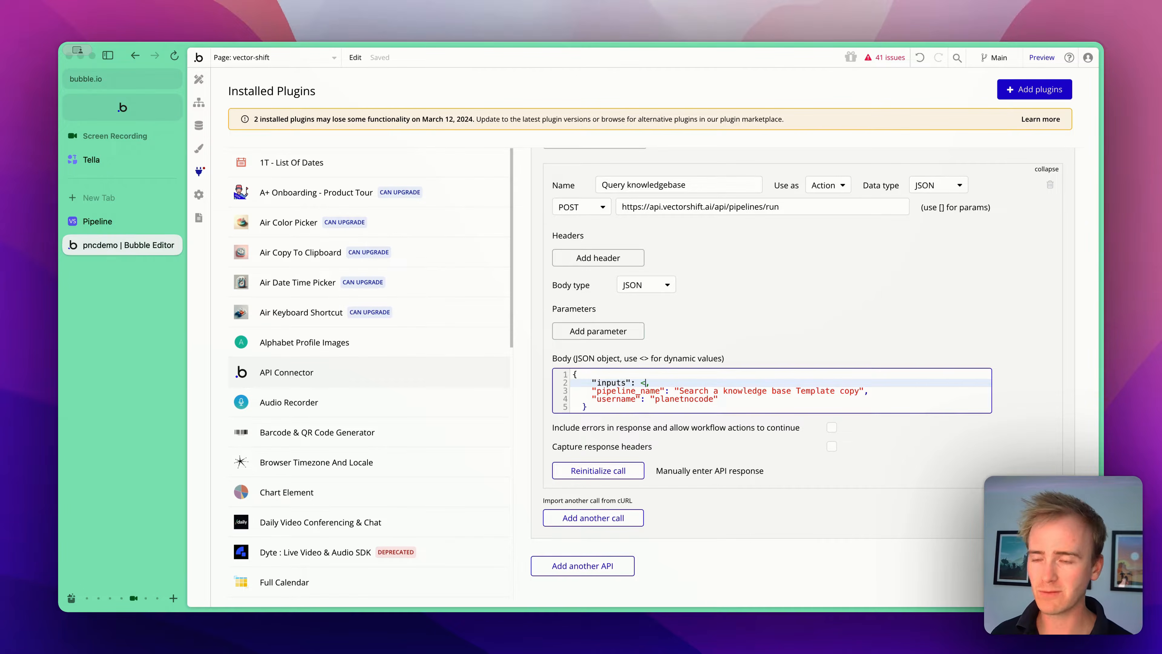
{"action": "type", "text": "input"}
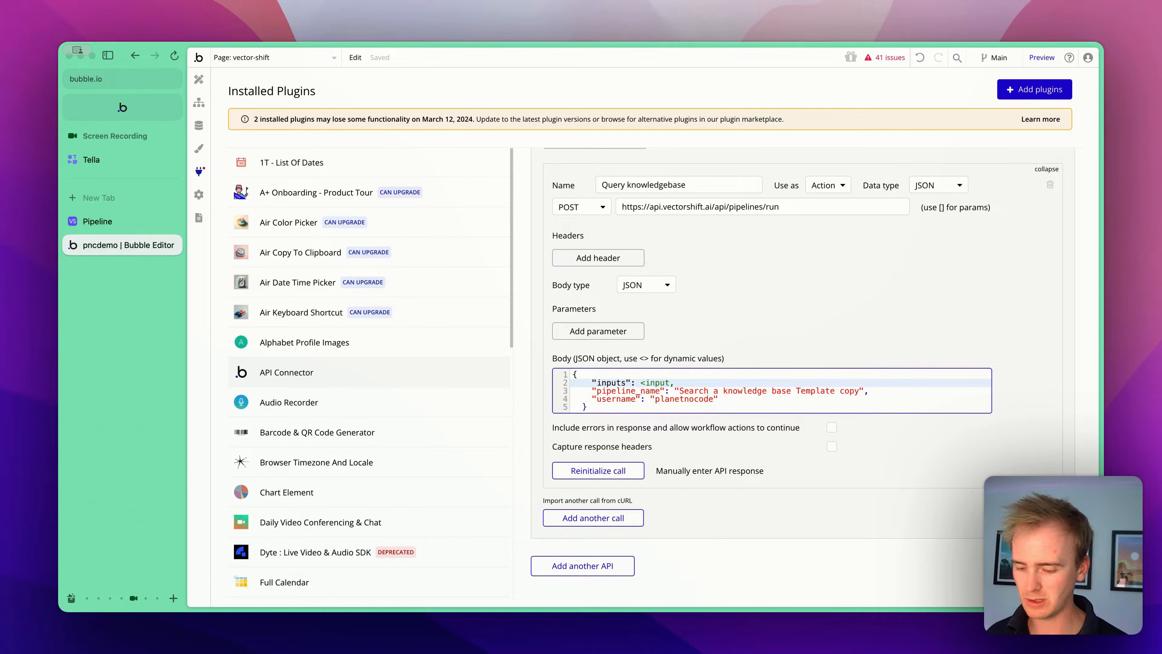
{"action": "type", "text": ">"}
{"action": "left_click", "coordinate": [1064, 309]}
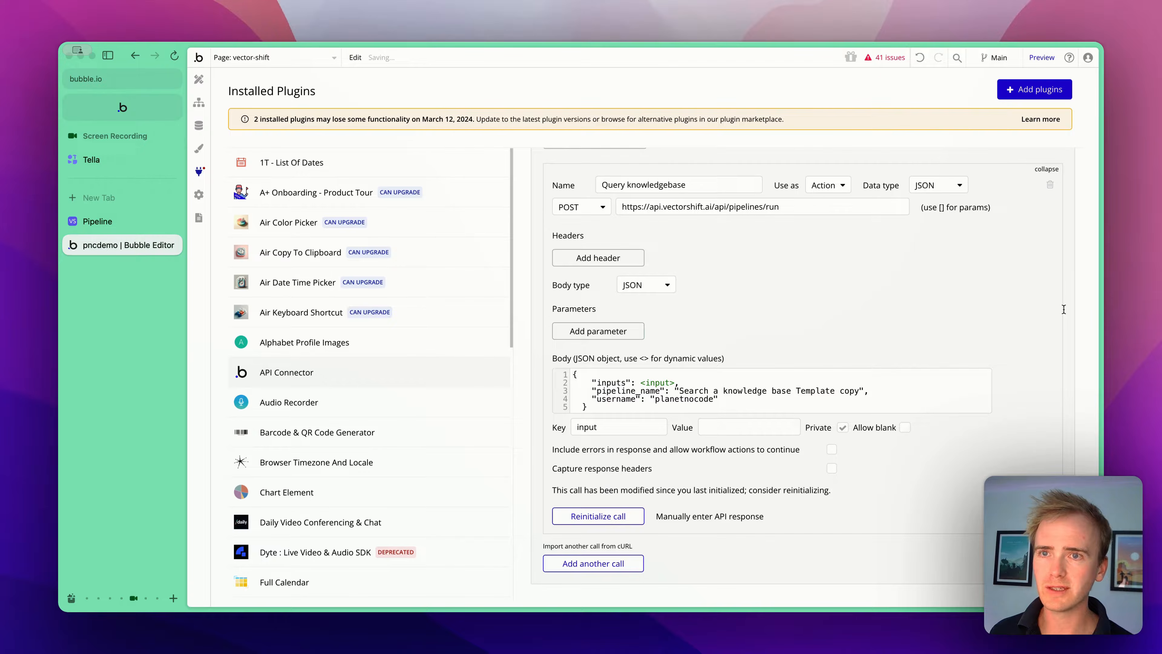
{"action": "left_click", "coordinate": [843, 428]}
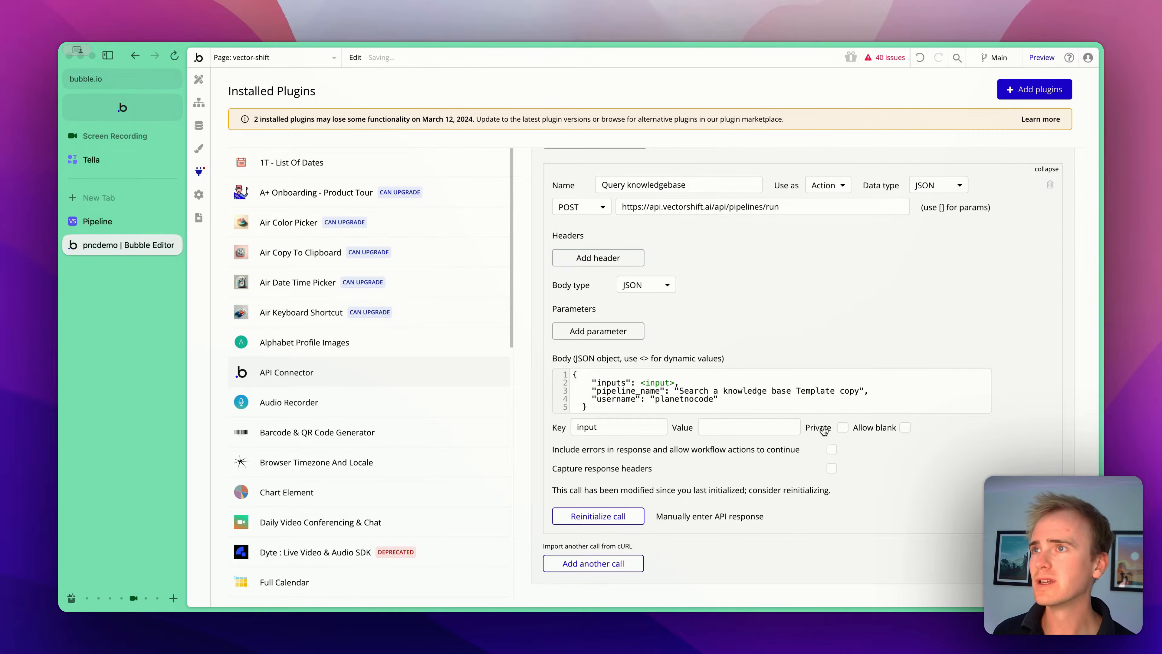
- In the Ask question workflow action, set the (body) input to Arbitrary text formatted as JSON-safe
{"action": "left_click", "coordinate": [198, 102]}
{"action": "left_click", "coordinate": [1038, 145]}
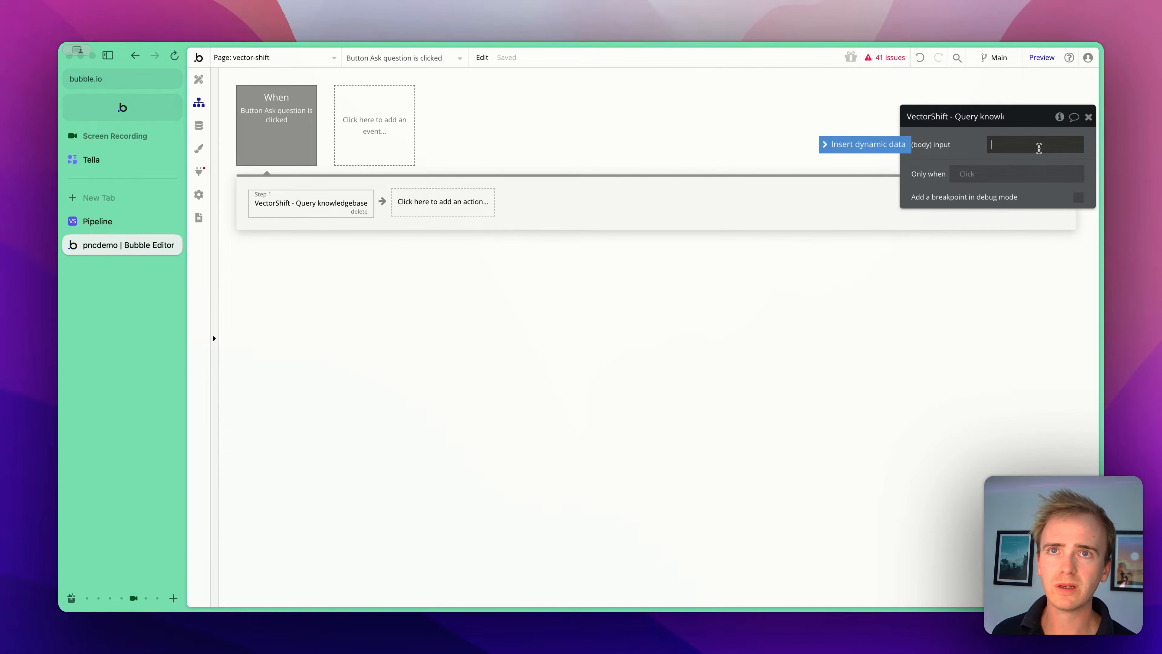
{"action": "left_click", "coordinate": [908, 145]}
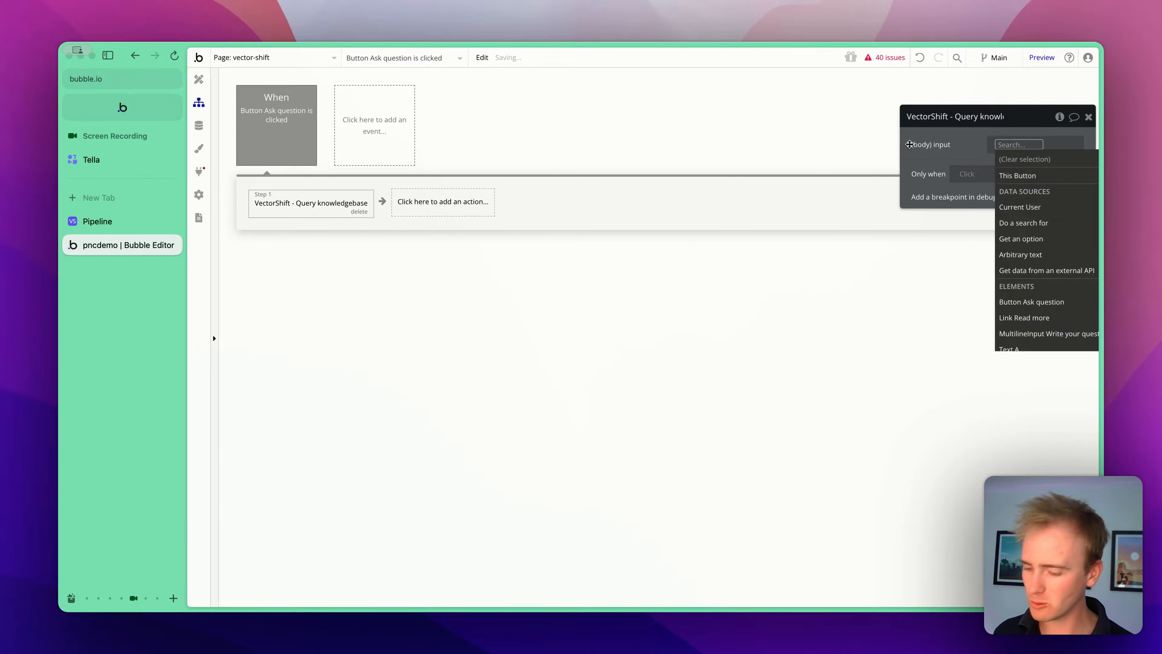
{"action": "type", "text": "arb"}
{"action": "left_click", "coordinate": [1017, 178]}
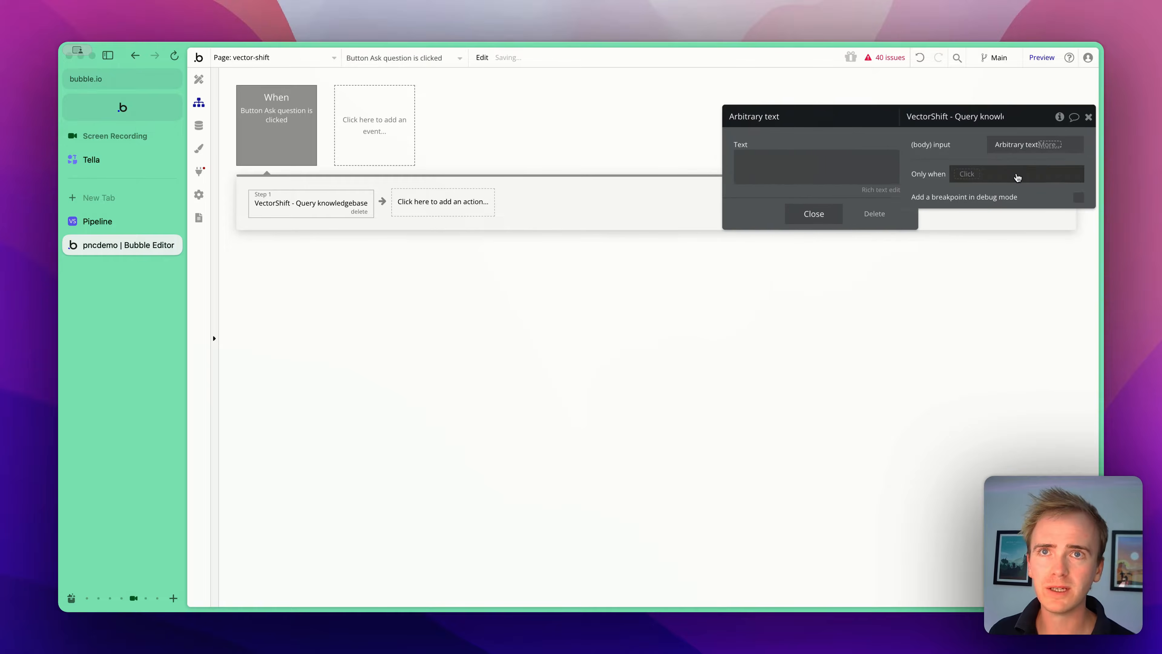
{"action": "left_click", "coordinate": [1052, 145]}
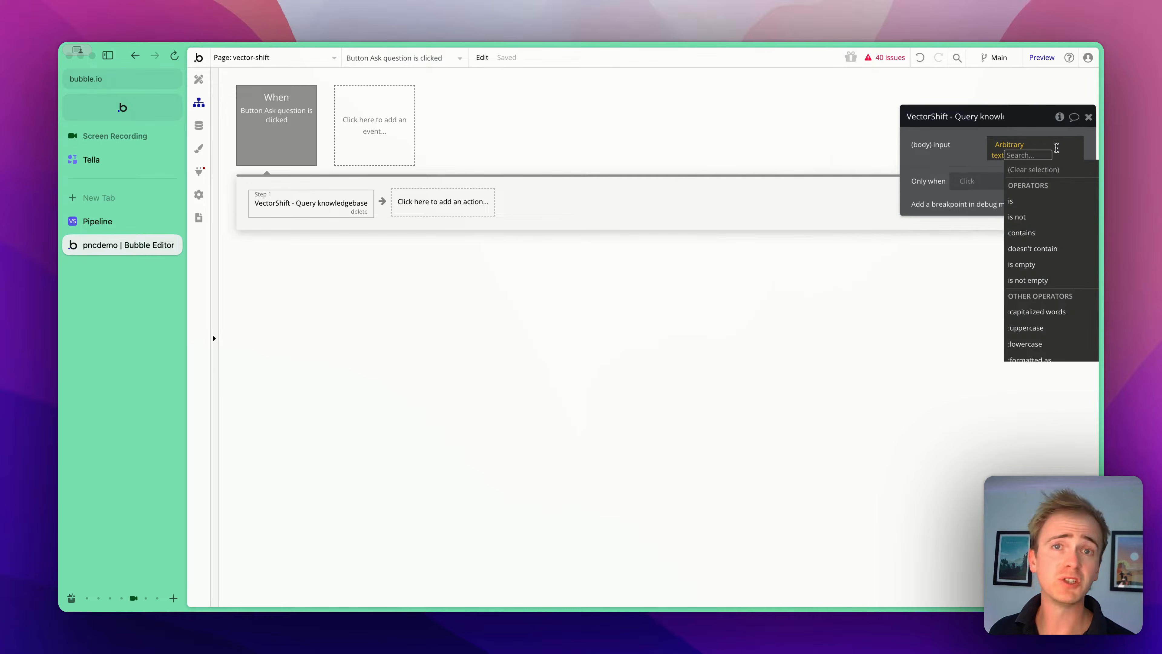
{"action": "type", "text": "js"}
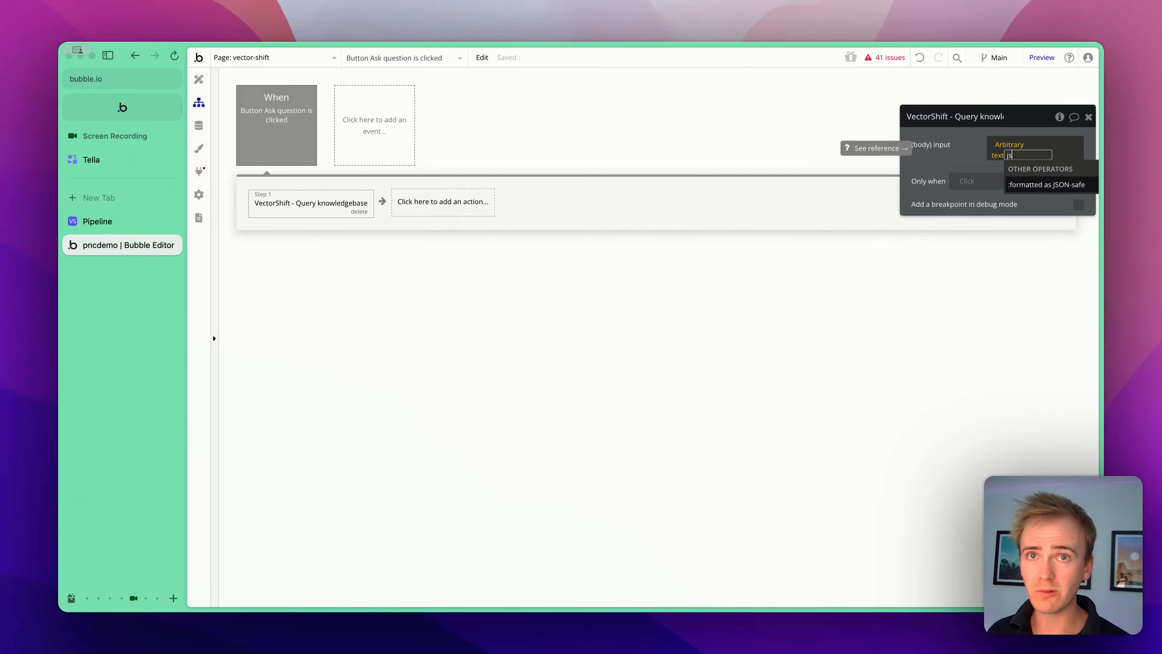
{"action": "left_click", "coordinate": [1054, 188]}
- Paste the inputs JSON into the arbitrary text and strip the escaping backslashes to get {"User_Question": "What are option sets"}
{"action": "left_click", "coordinate": [968, 167]}
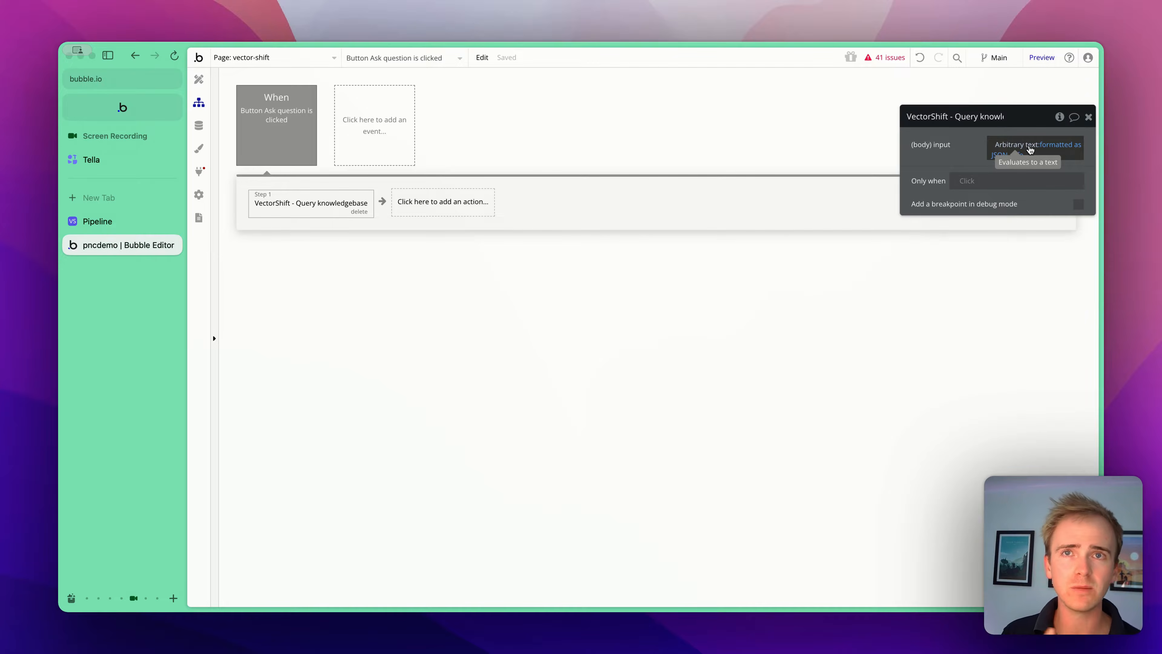
{"action": "left_click", "coordinate": [1030, 151]}
{"action": "left_click", "coordinate": [790, 176]}
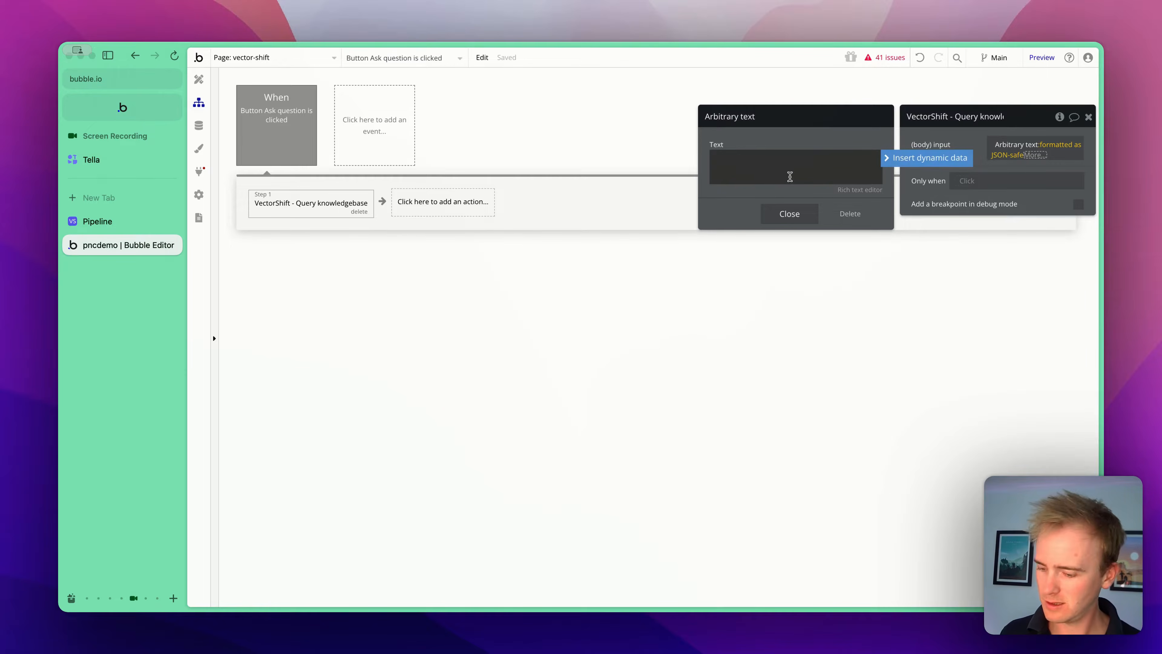
{"action": "type", "text": "{\\\"User_Question\\\": \\\"What are option sets\\\"}"}
{"action": "left_click", "coordinate": [722, 158]}
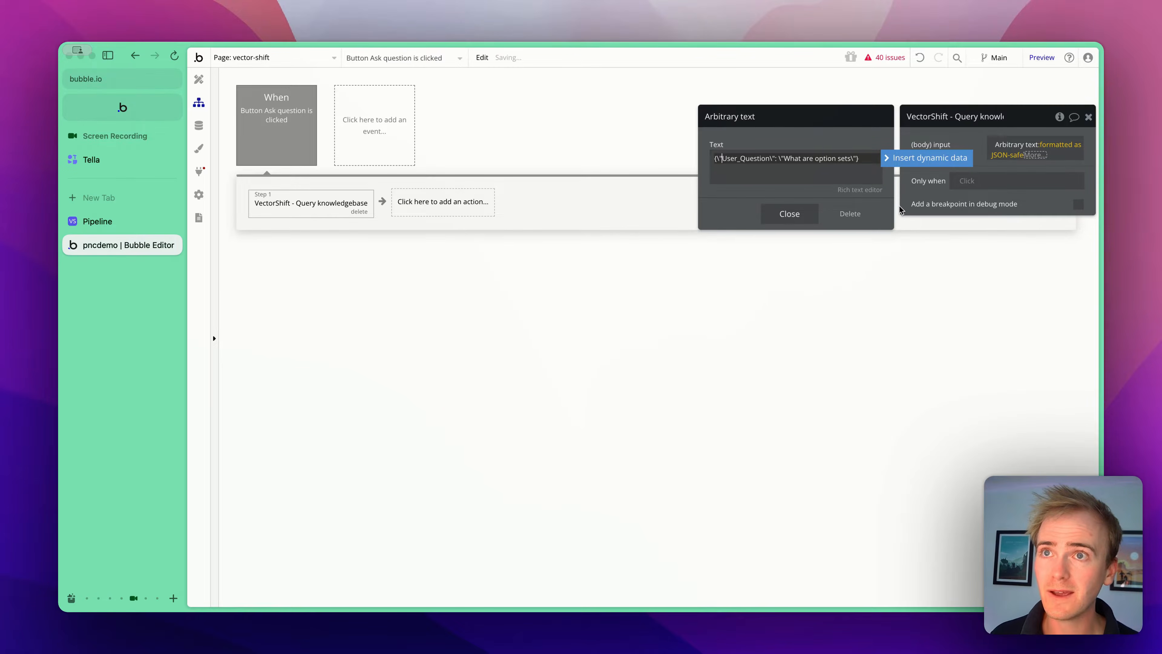
{"action": "key", "text": "BackSpace"}
{"action": "key", "text": "Right"}
{"action": "key", "text": "Right"}
{"action": "key", "text": "Right"}
{"action": "key", "text": "Right"}
{"action": "key", "text": "Right"}
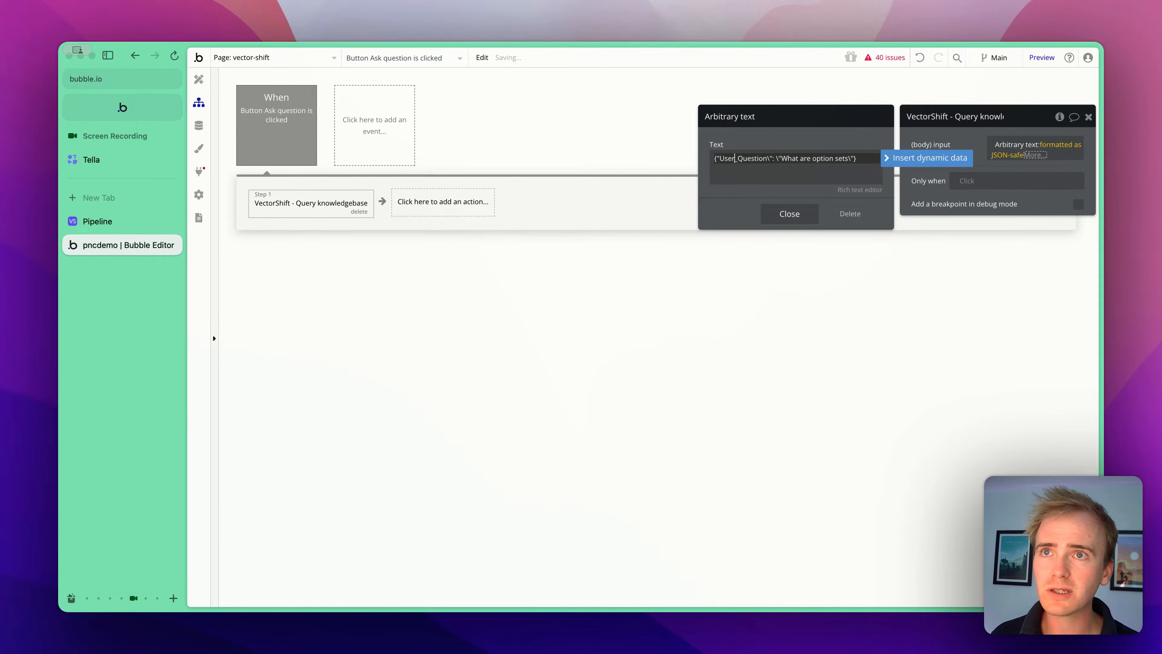
{"action": "key", "text": "BackSpace"}
{"action": "key", "text": "BackSpace"}
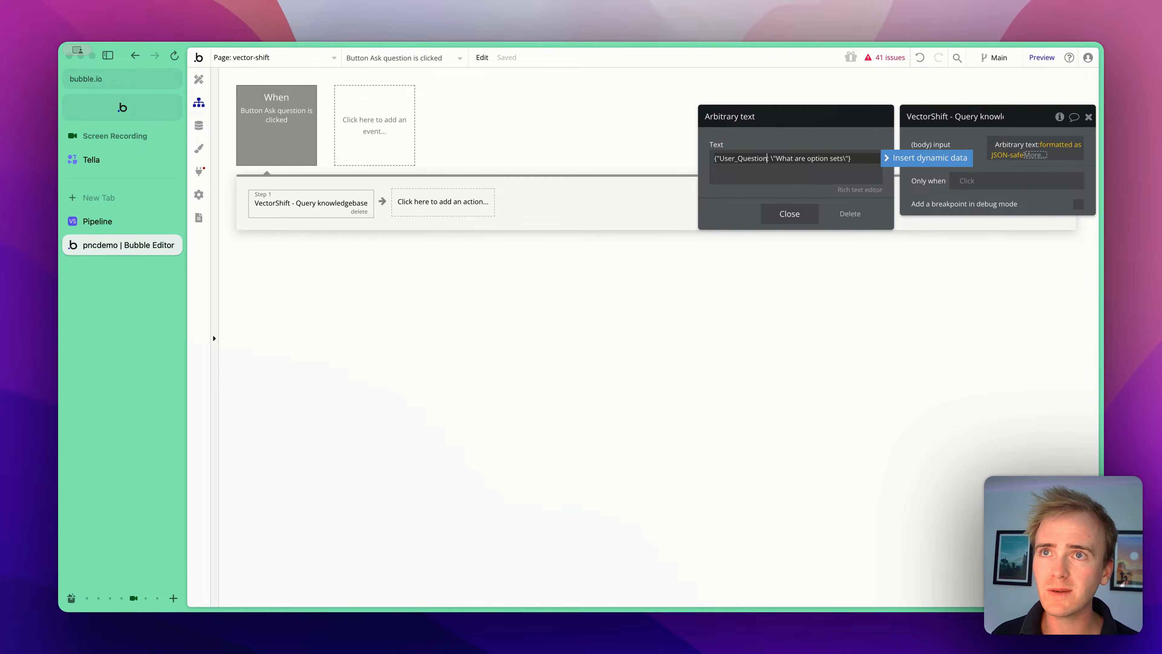
{"action": "type", "text": "\""}
{"action": "key", "text": "Right"}
{"action": "key", "text": "Right"}
{"action": "key", "text": "Right"}
{"action": "key", "text": "BackSpace"}
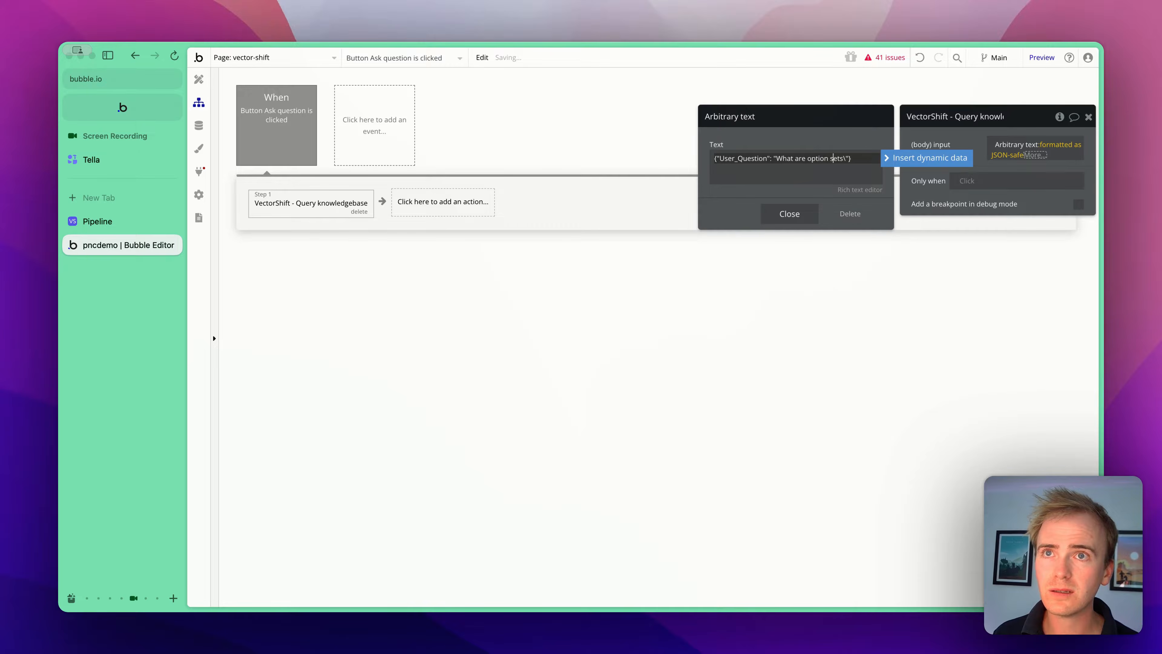
{"action": "key", "text": "Right"}
{"action": "key", "text": "BackSpace"}
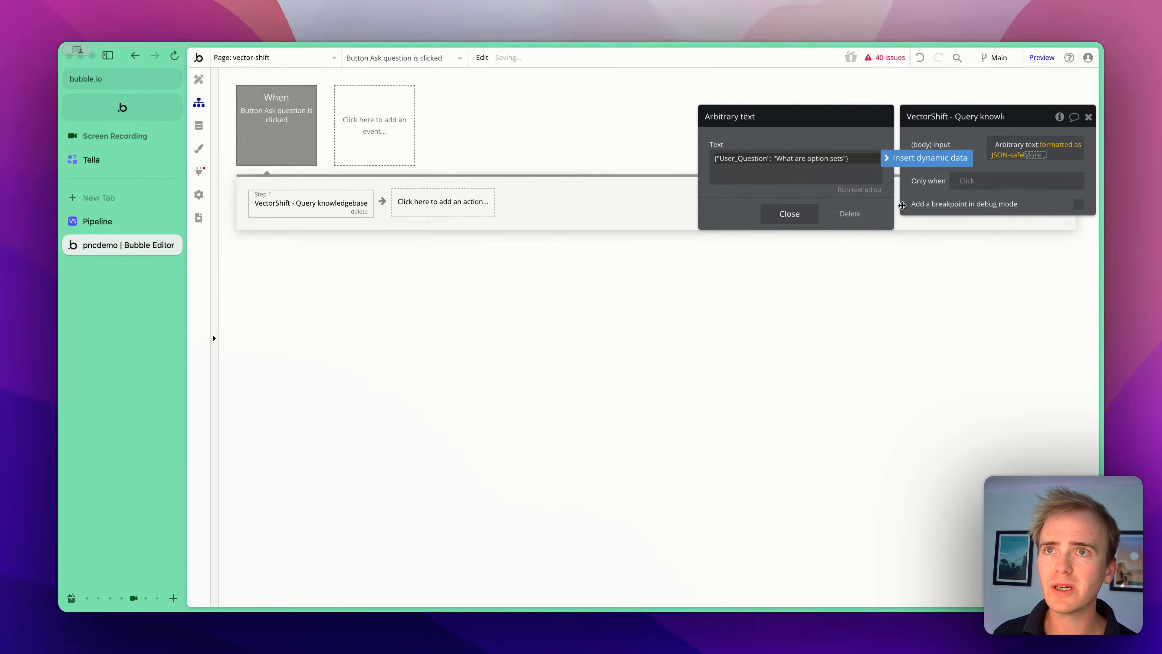
- Replace the sample question text with the MultilineInput Write your question's value and close the editor
{"action": "left_click_drag", "start_coordinate": [778, 158], "coordinate": [844, 161]}
{"action": "left_click", "coordinate": [900, 158]}
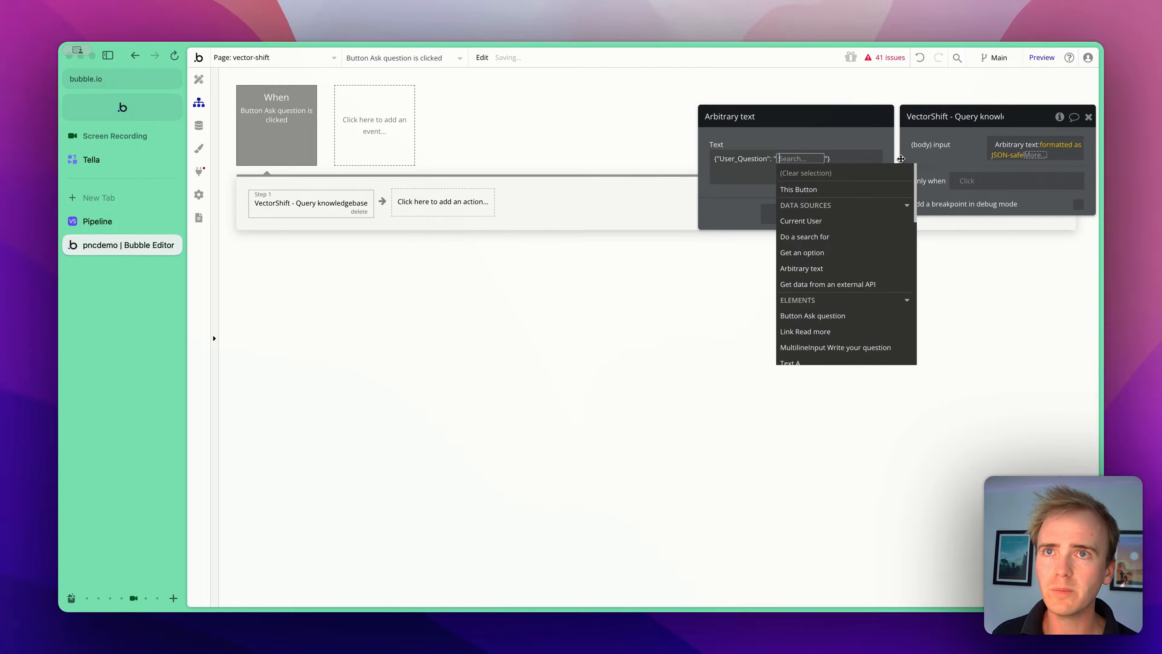
{"action": "type", "text": "mul"}
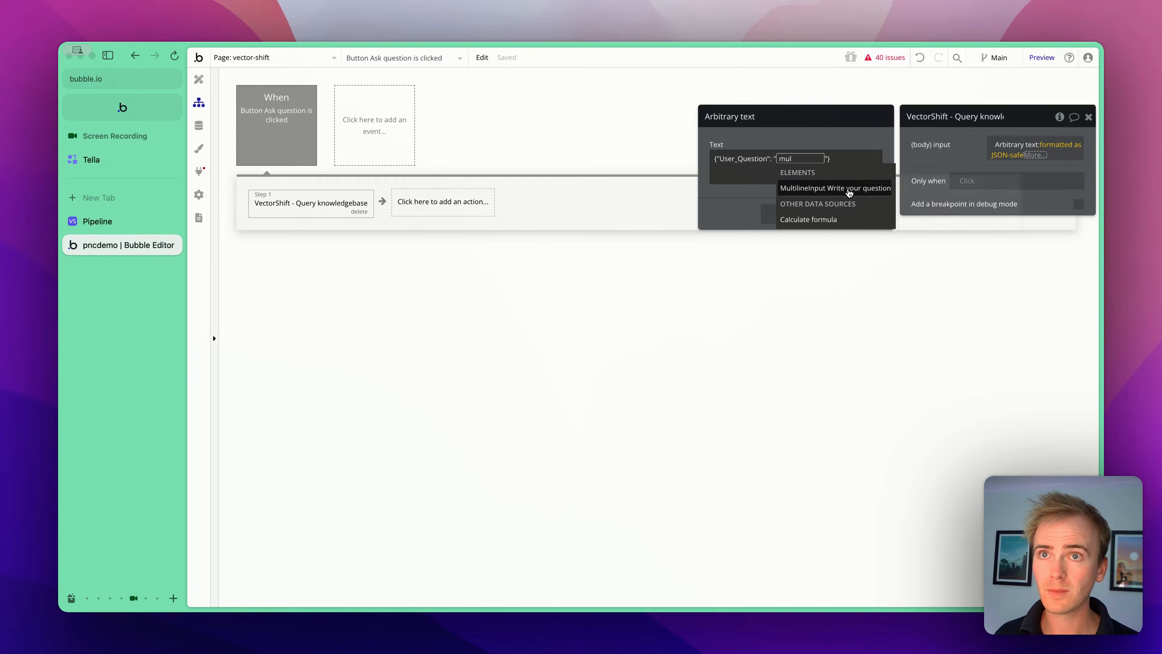
{"action": "left_click", "coordinate": [848, 192]}
{"action": "left_click", "coordinate": [756, 199]}
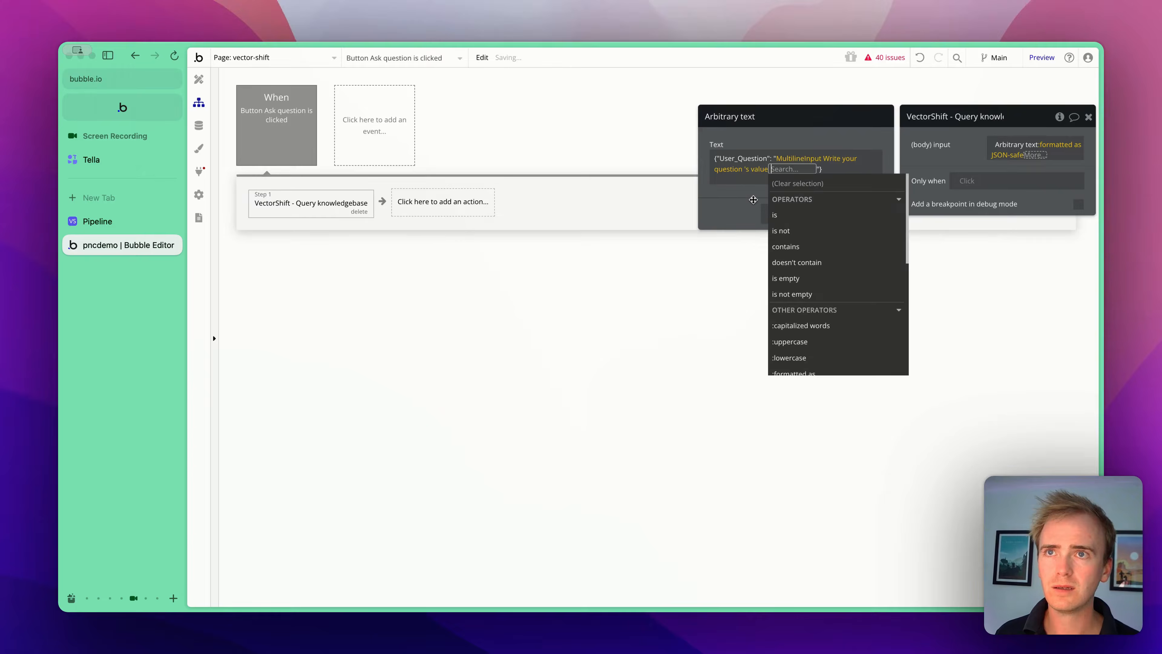
{"action": "left_click", "coordinate": [780, 141]}
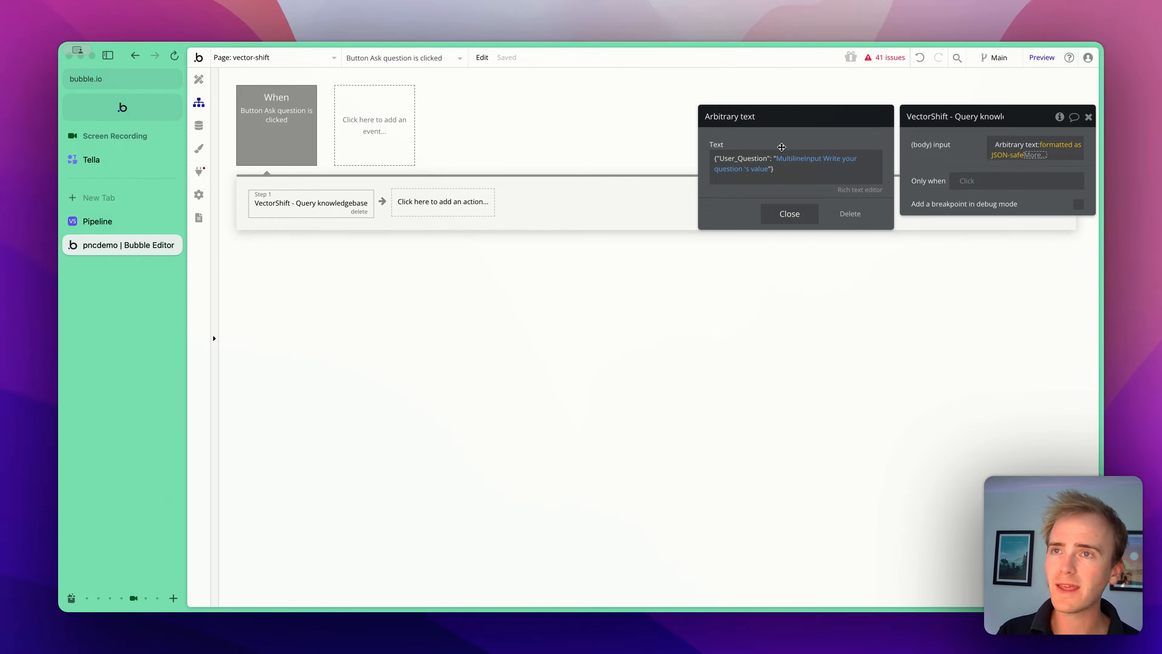
{"action": "left_click", "coordinate": [794, 212]}
{"action": "left_click", "coordinate": [944, 143]}
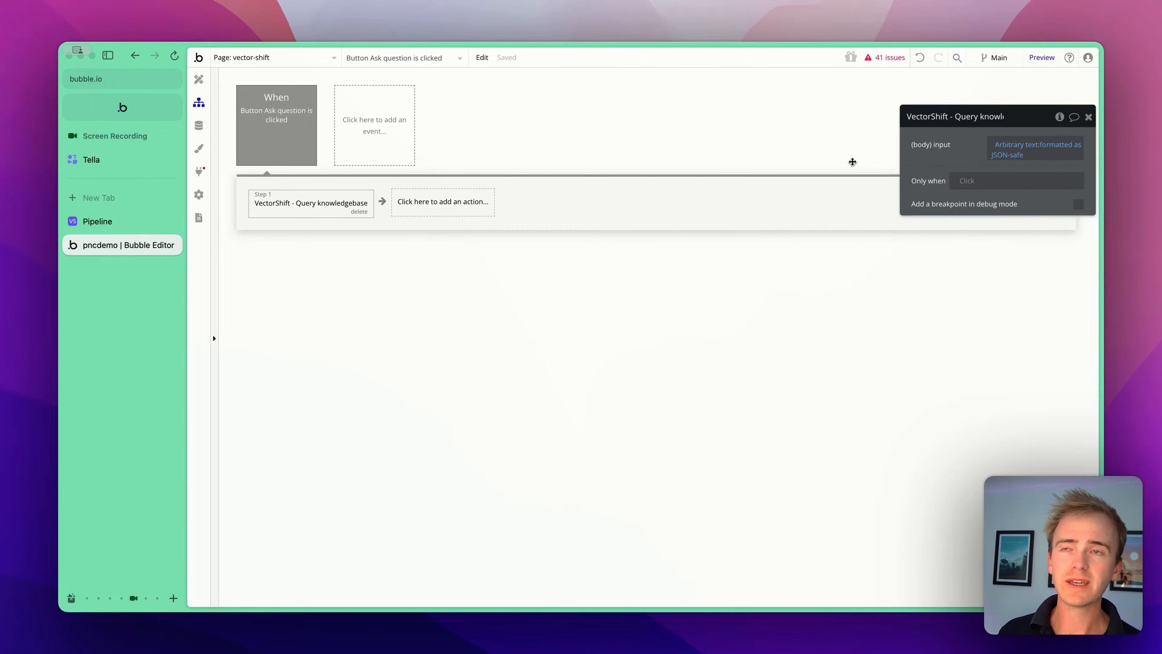
- On the vector-shift page, create a custom state named Answer of type text
{"action": "left_click", "coordinate": [203, 80]}
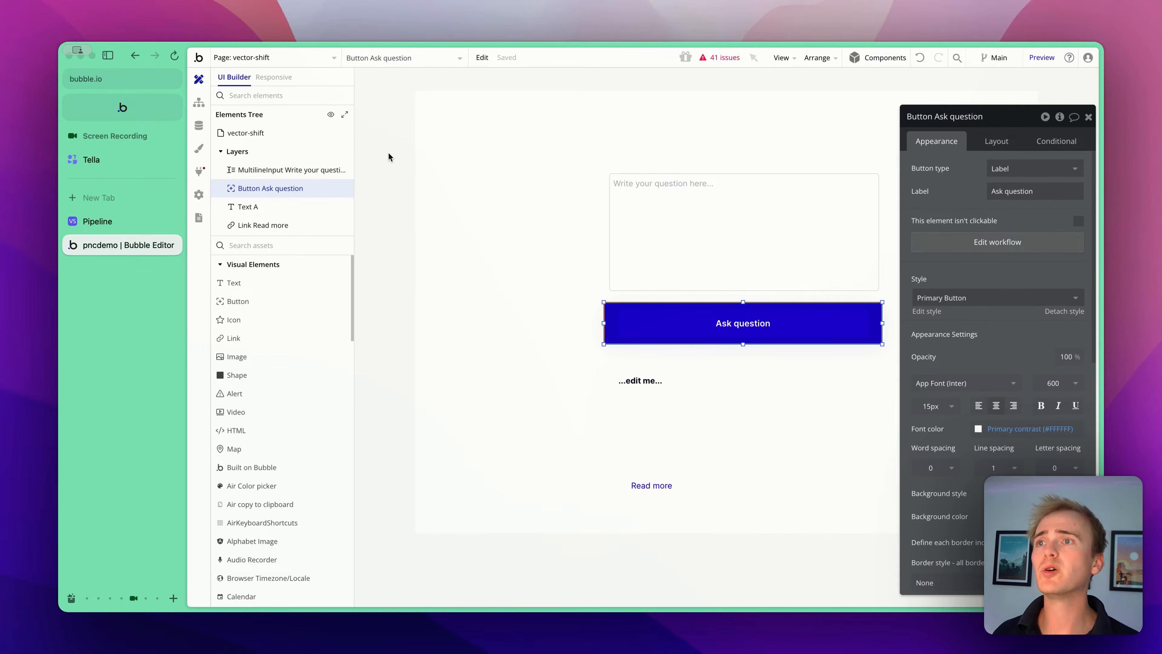
{"action": "left_click", "coordinate": [423, 160]}
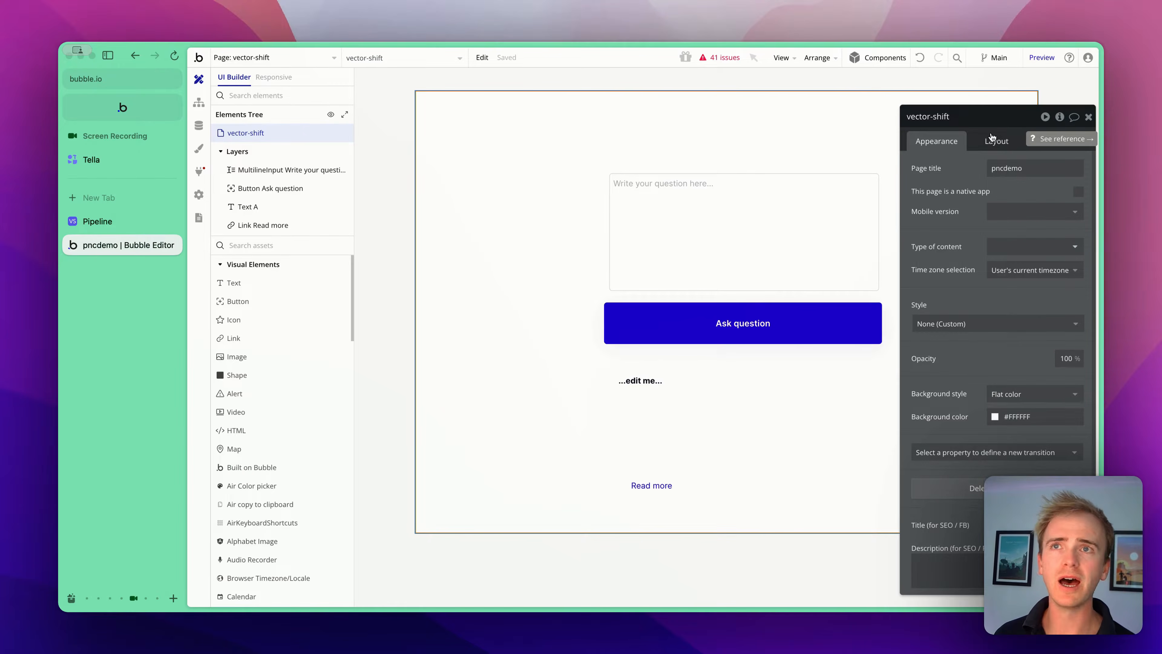
{"action": "left_click", "coordinate": [1060, 118]}
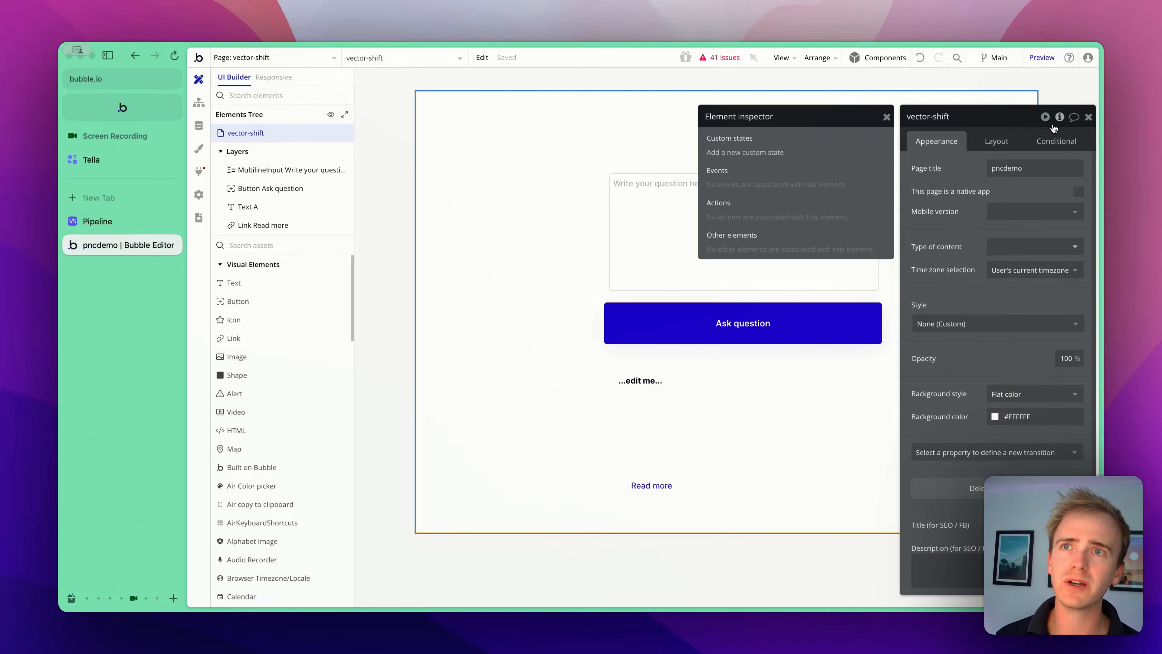
{"action": "left_click", "coordinate": [754, 154]}
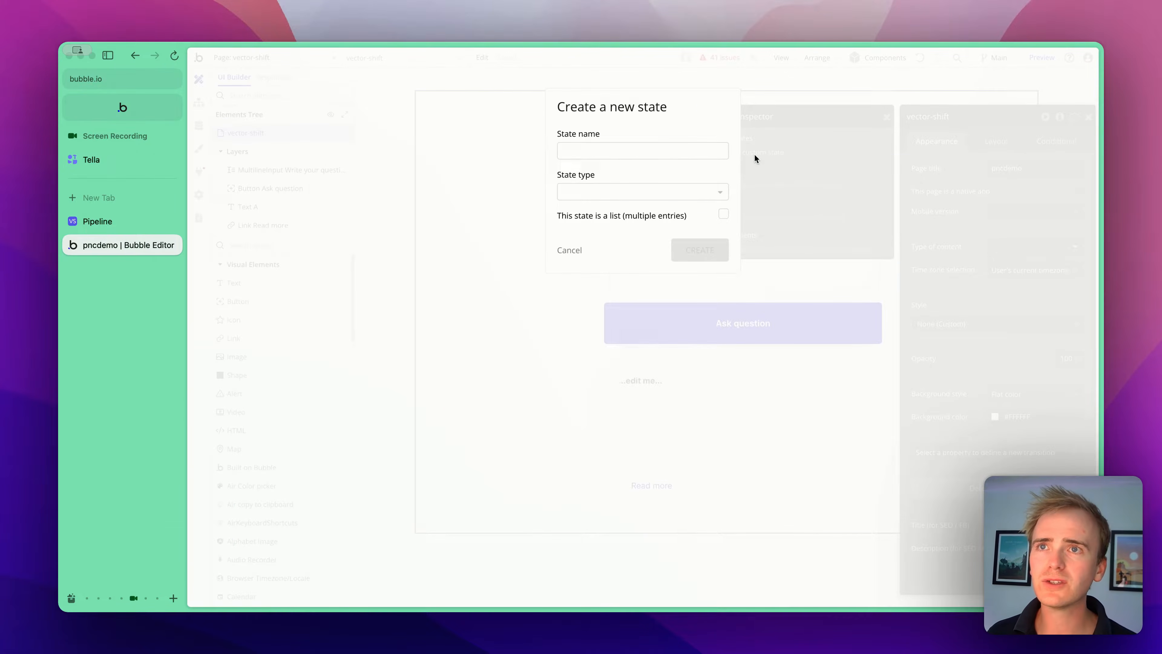
{"action": "left_click", "coordinate": [661, 147]}
{"action": "type", "text": "Answer"}
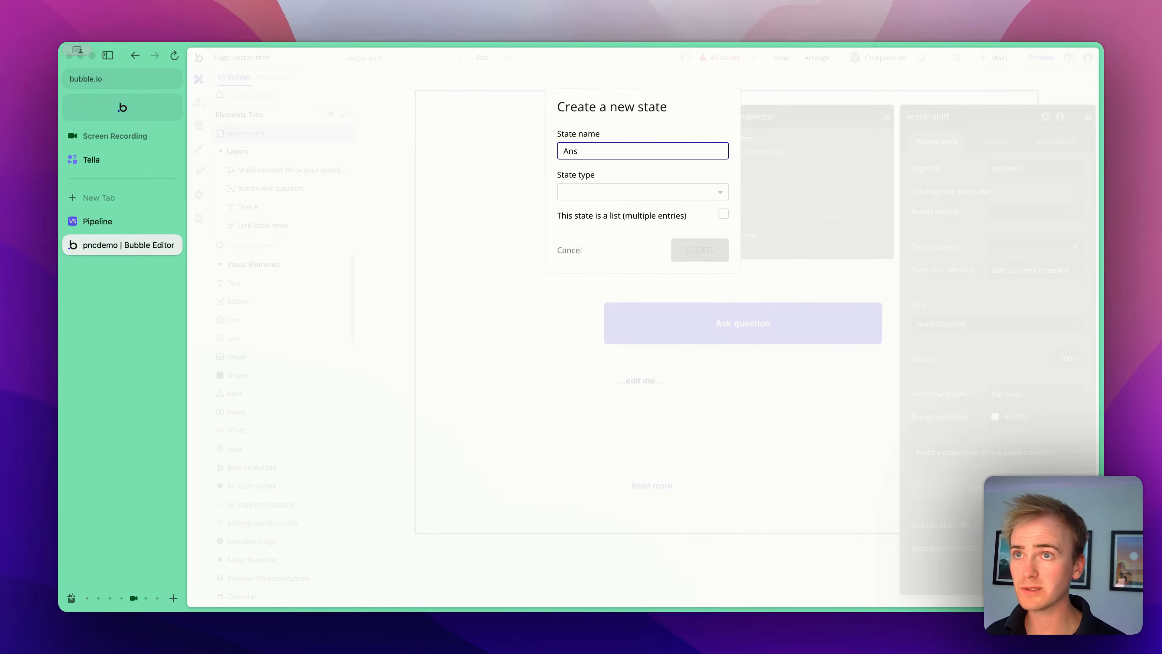
{"action": "left_click", "coordinate": [625, 187]}
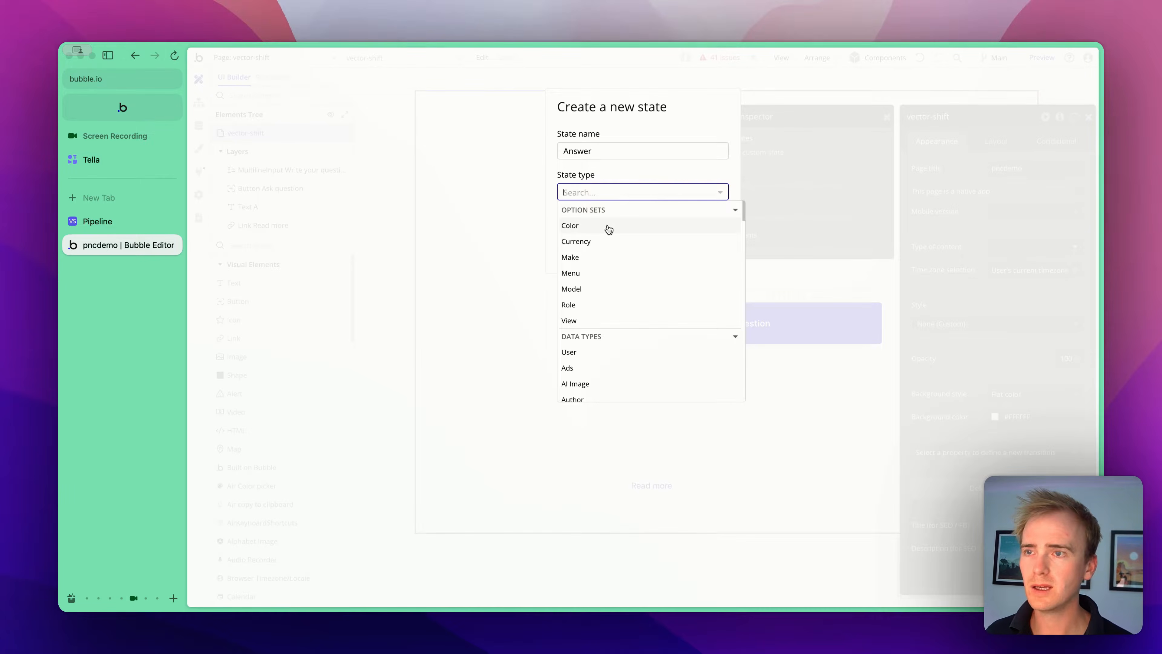
{"action": "type", "text": "text"}
{"action": "left_click", "coordinate": [599, 237]}
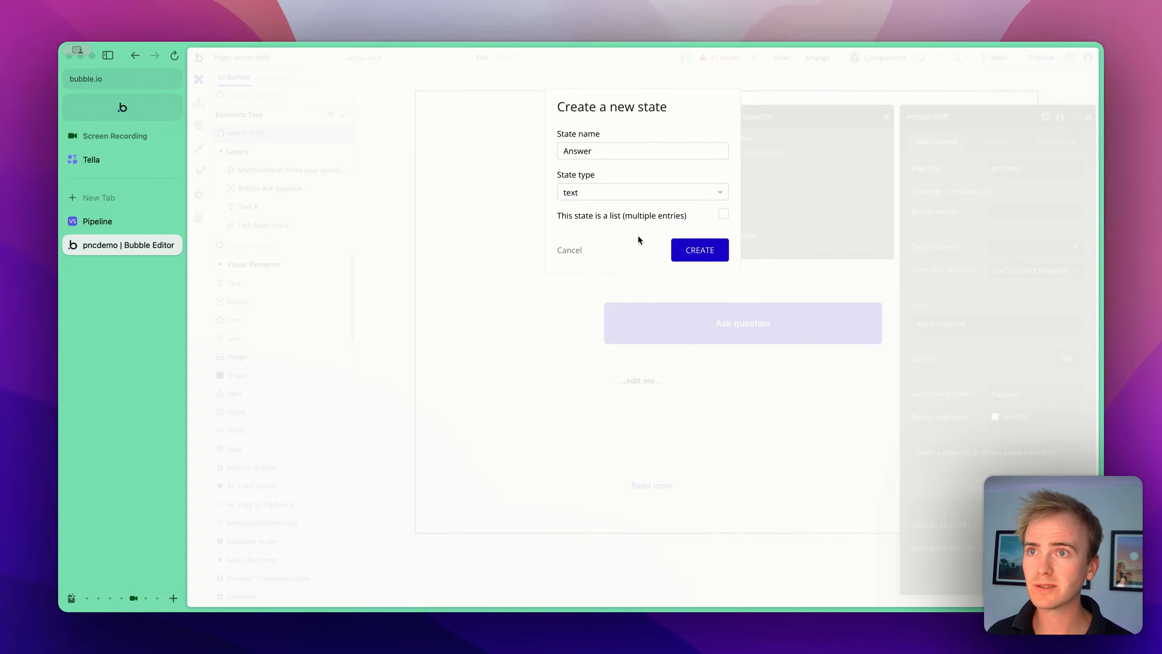
{"action": "left_click", "coordinate": [698, 250]}
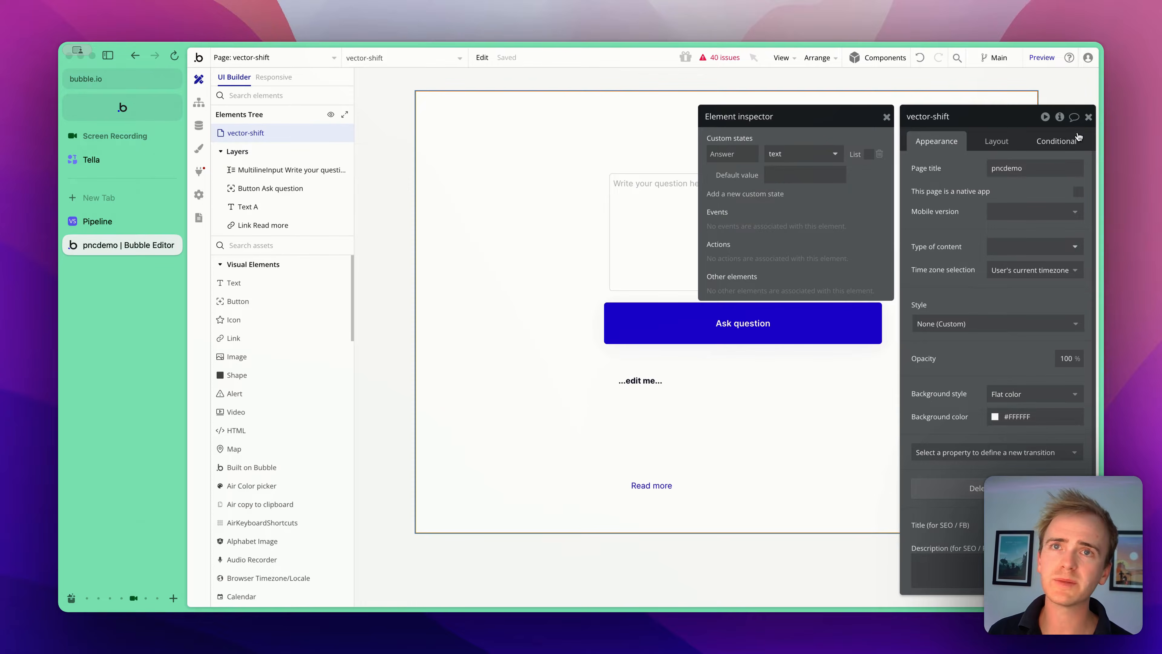
- Create a second custom state on the page named Source URL of type text
{"action": "mouse_move", "coordinate": [277, 133]}
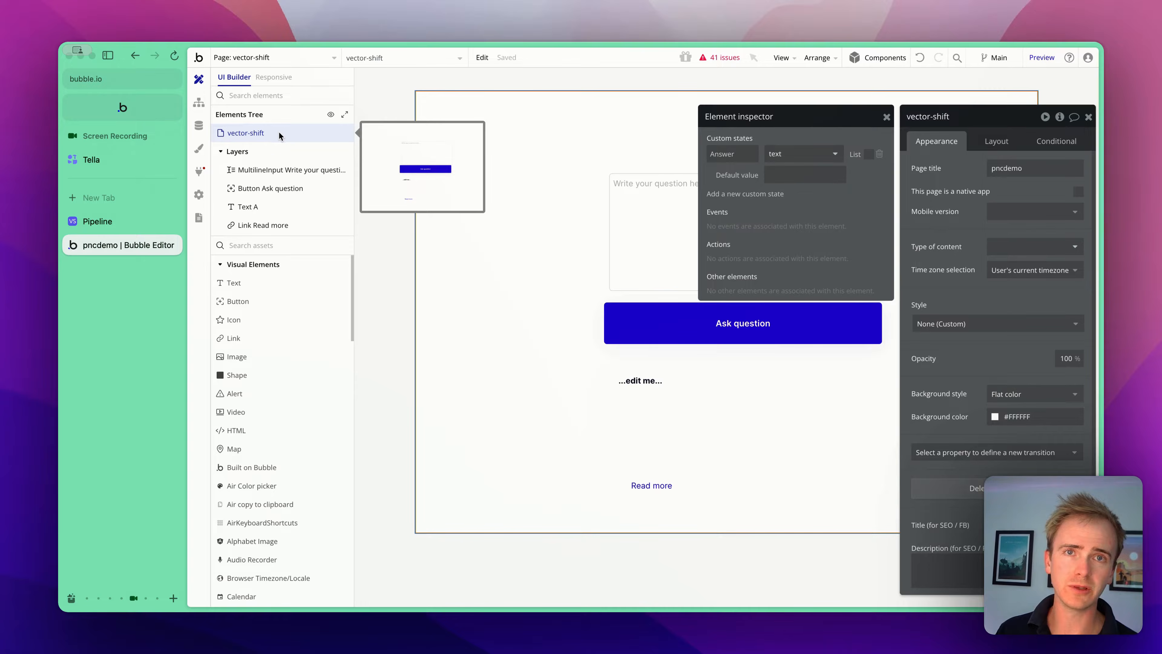
{"action": "left_click", "coordinate": [779, 199]}
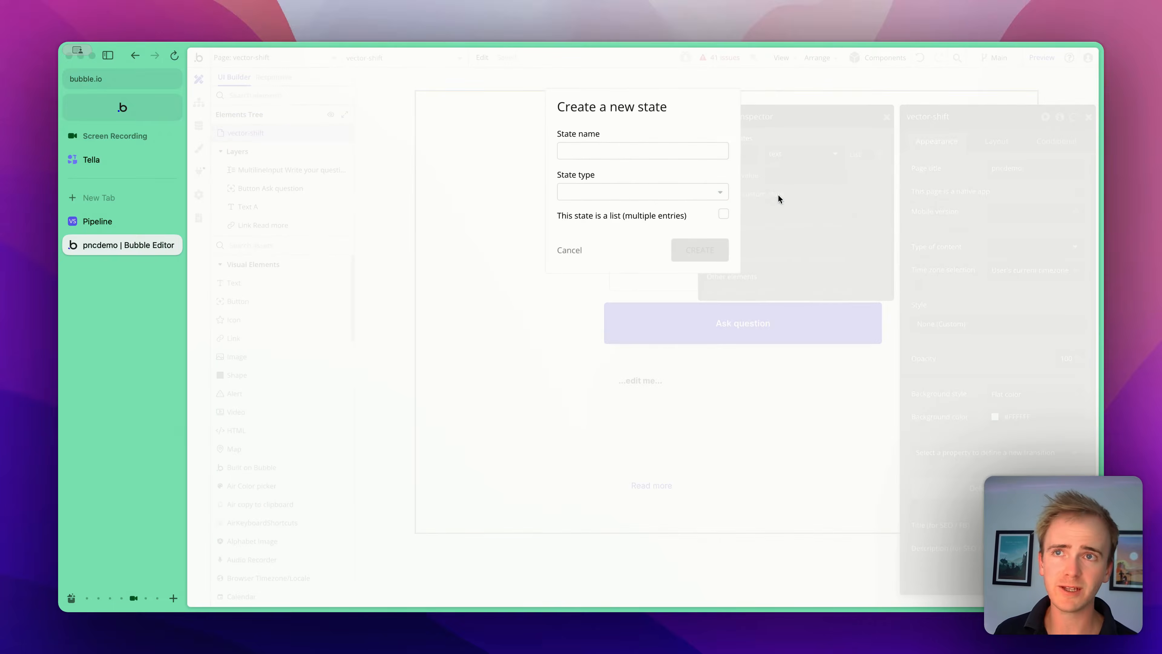
{"action": "left_click", "coordinate": [642, 148]}
{"action": "type", "text": "Sourc"}
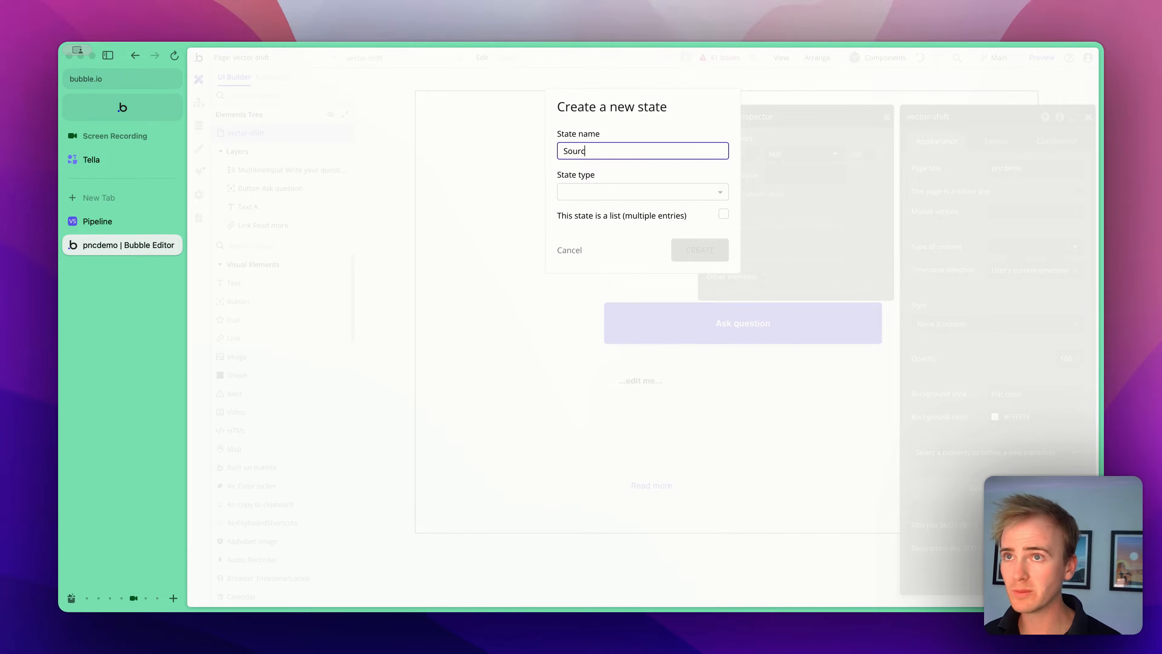
{"action": "type", "text": "e URL"}
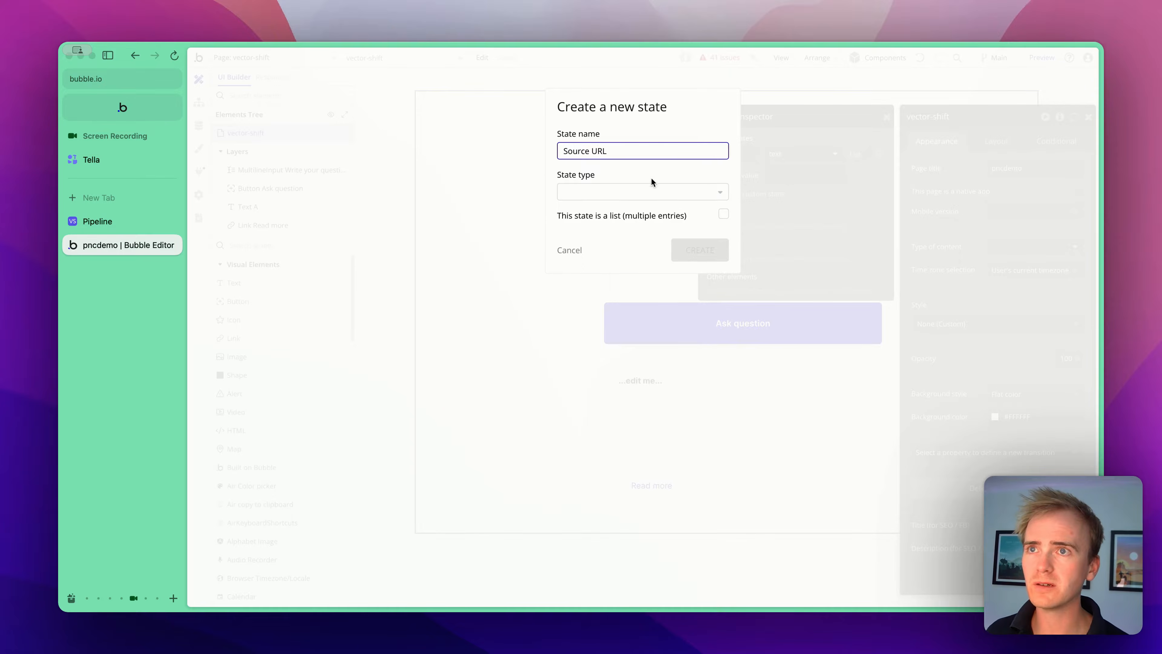
{"action": "left_click", "coordinate": [655, 191]}
{"action": "type", "text": "text"}
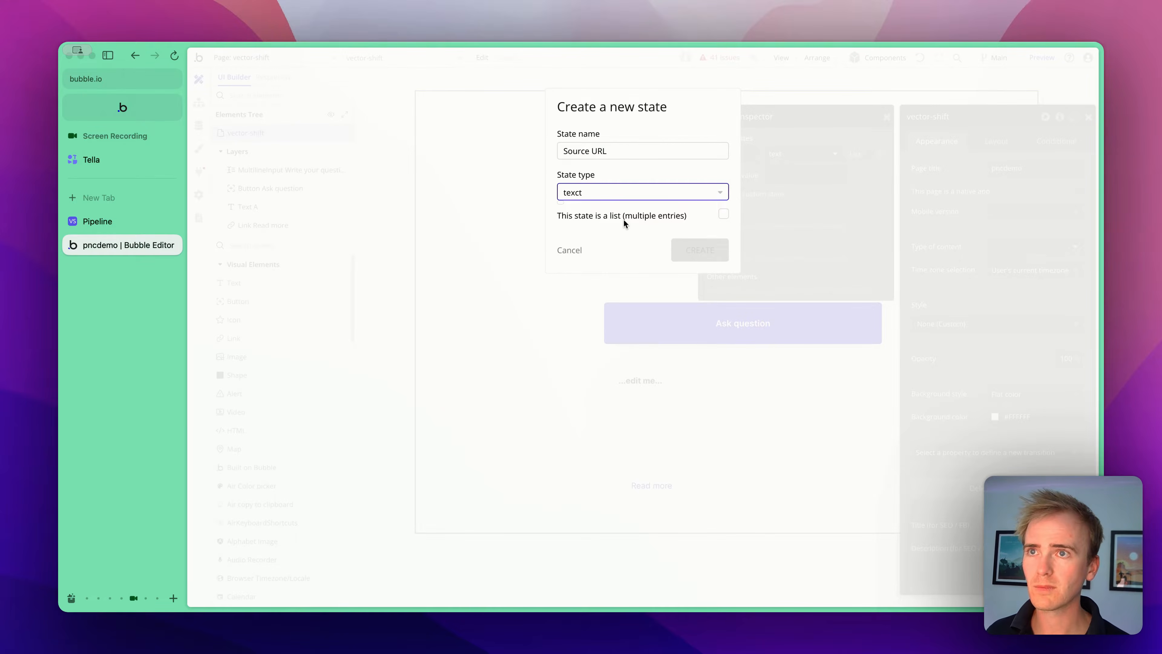
{"action": "key", "text": "BackSpace"}
{"action": "left_click", "coordinate": [606, 223]}
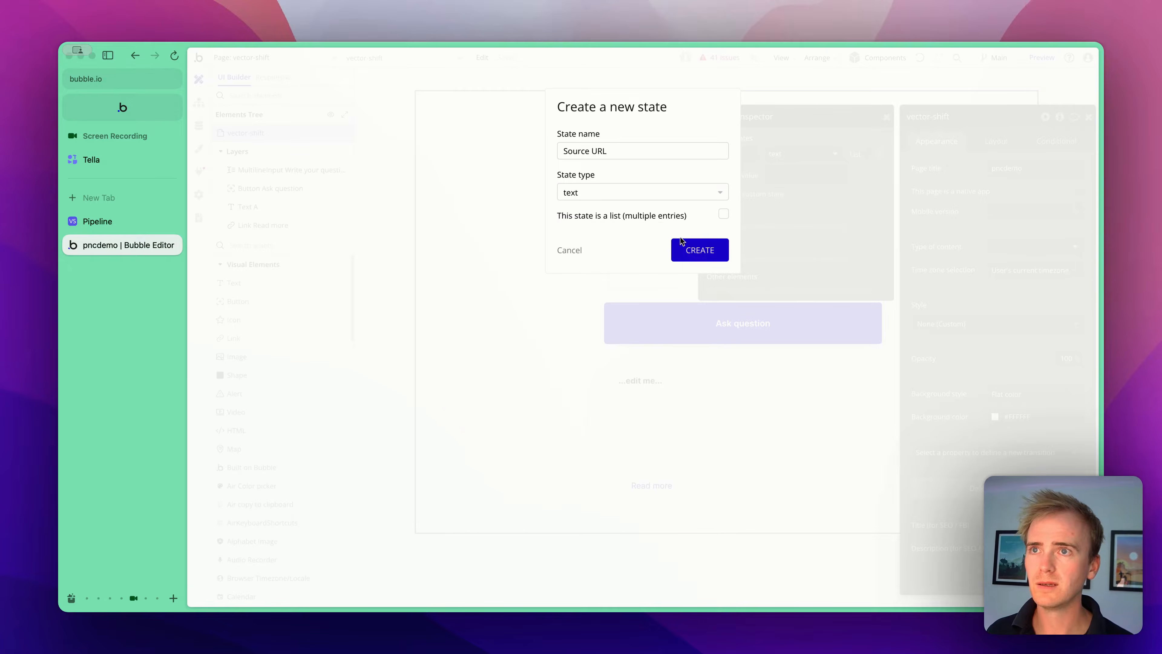
{"action": "left_click", "coordinate": [688, 249]}
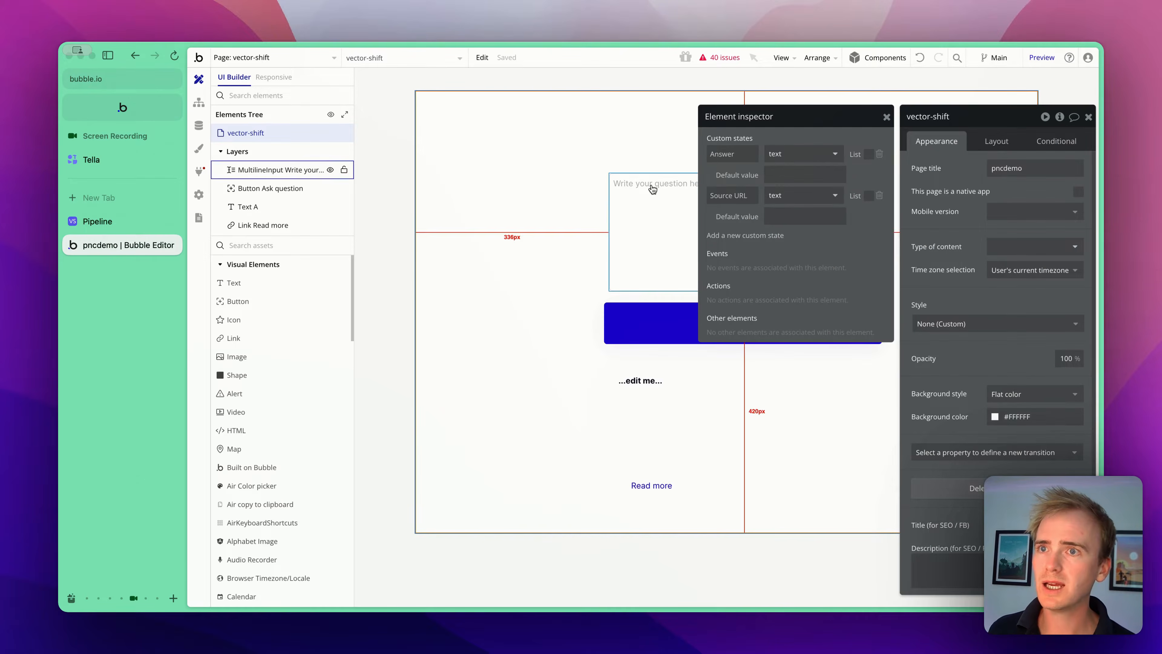
- Open the Ask question button's workflow and add a Set state of an element action after the VectorShift step
{"action": "left_click", "coordinate": [663, 330]}
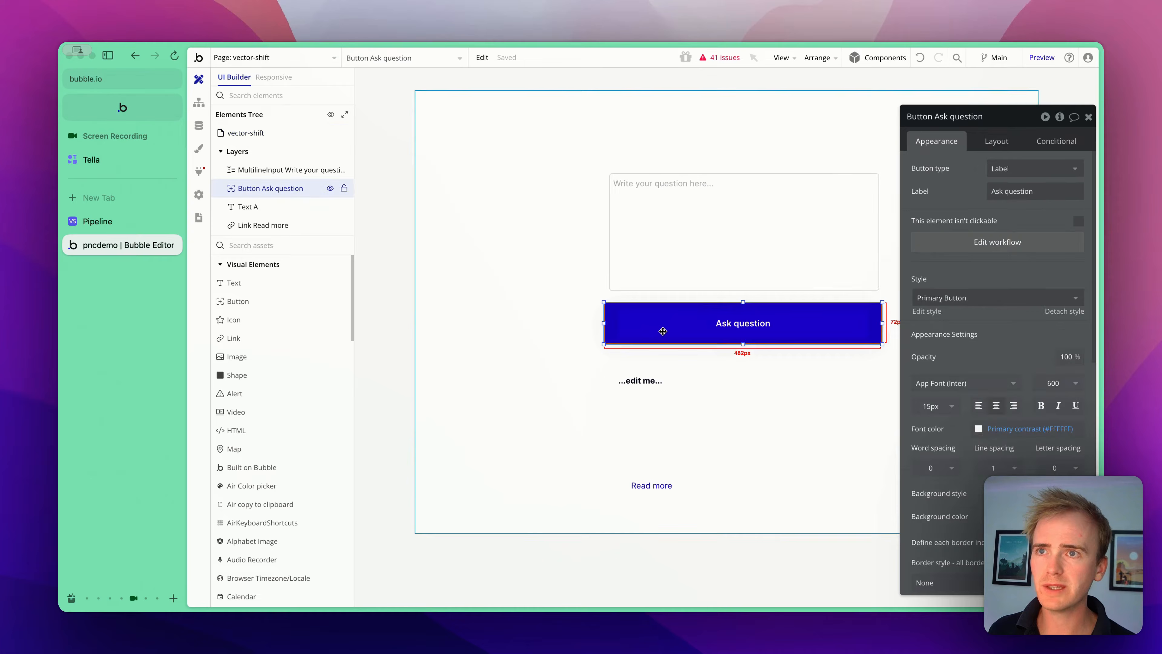
{"action": "left_click", "coordinate": [1062, 246]}
{"action": "left_click", "coordinate": [417, 203]}
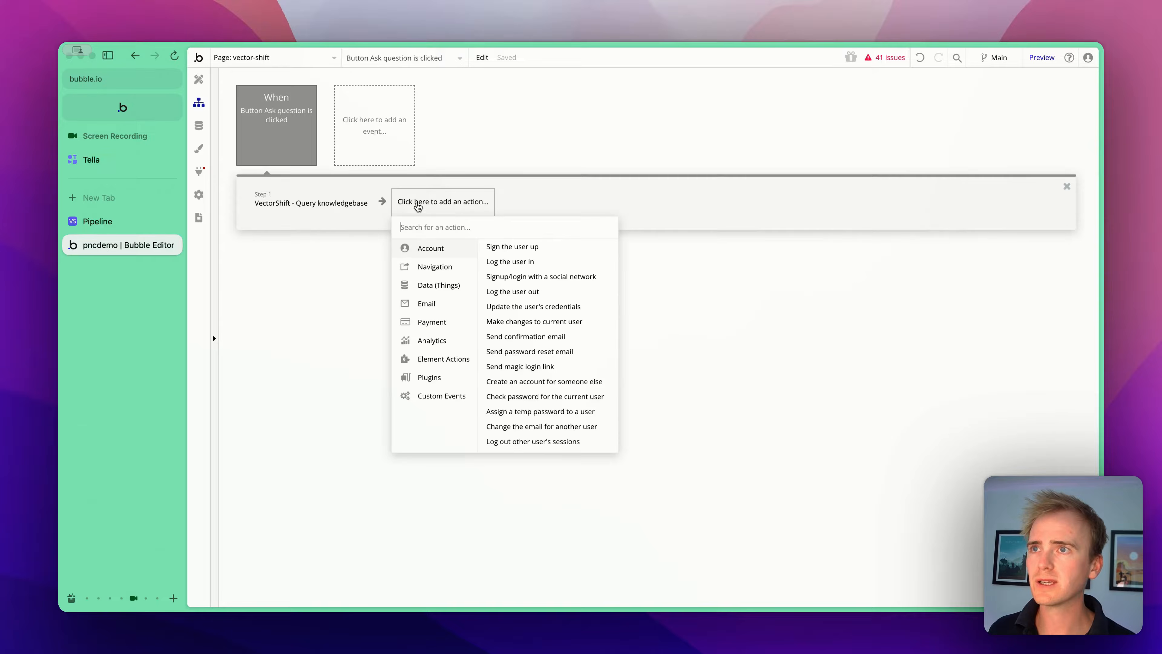
{"action": "type", "text": "set sta"}
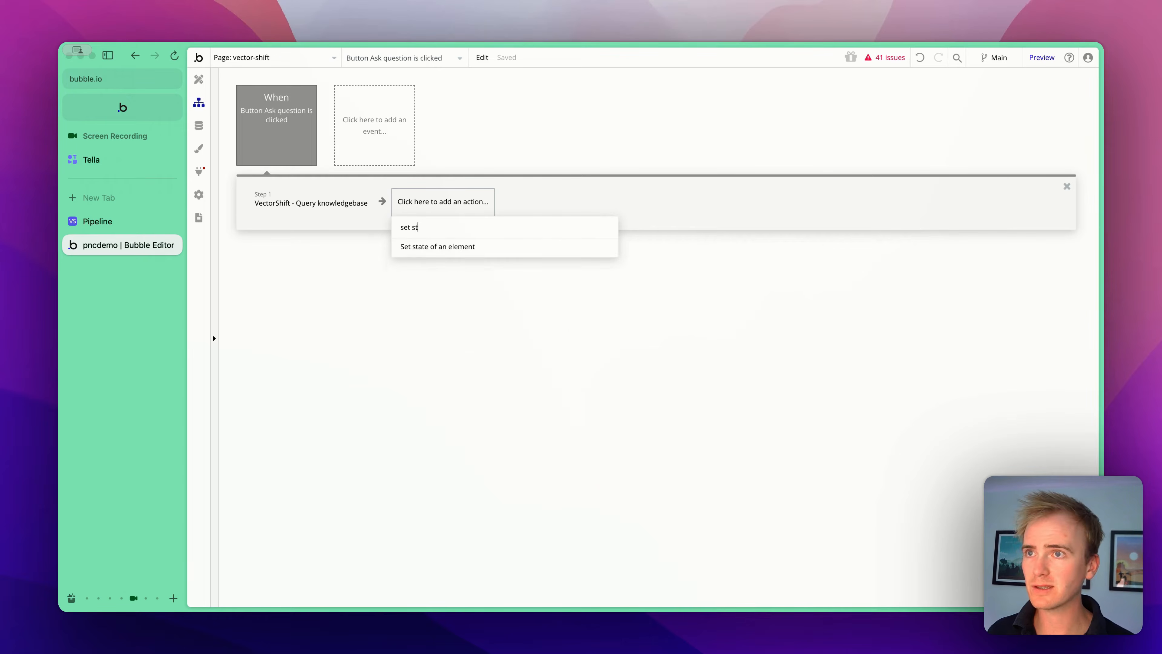
{"action": "left_click", "coordinate": [430, 246]}
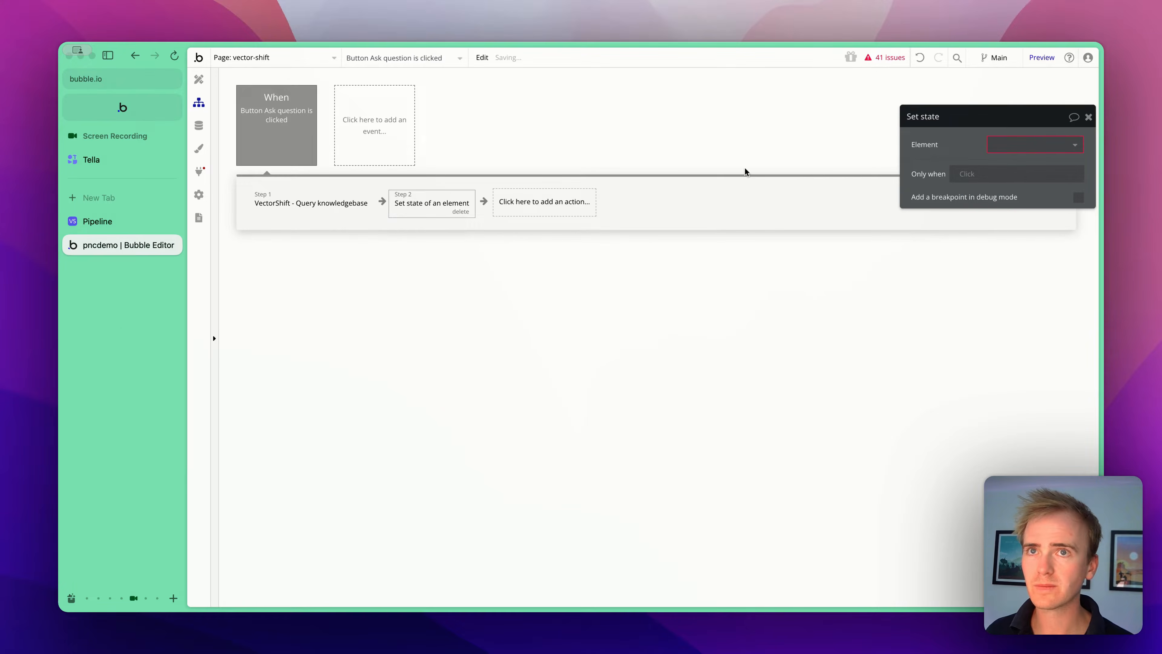
- Set the action's element to vector-shift and its custom state to Answer
{"action": "left_click", "coordinate": [1040, 152]}
{"action": "left_click", "coordinate": [1038, 163]}
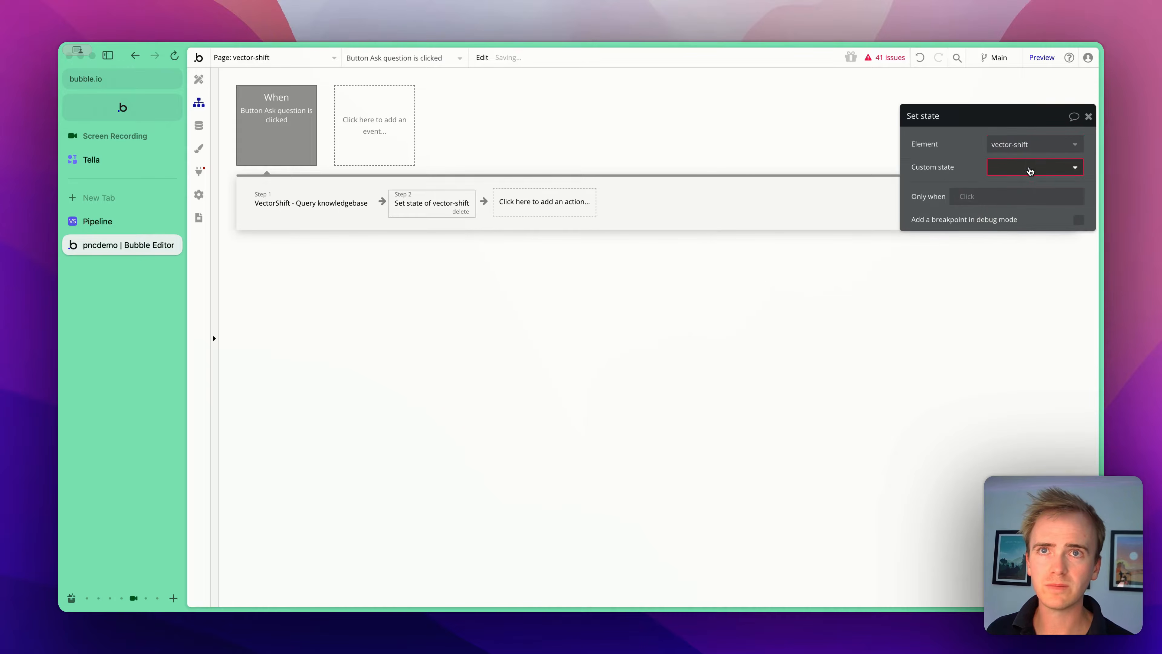
{"action": "left_click", "coordinate": [1030, 167]}
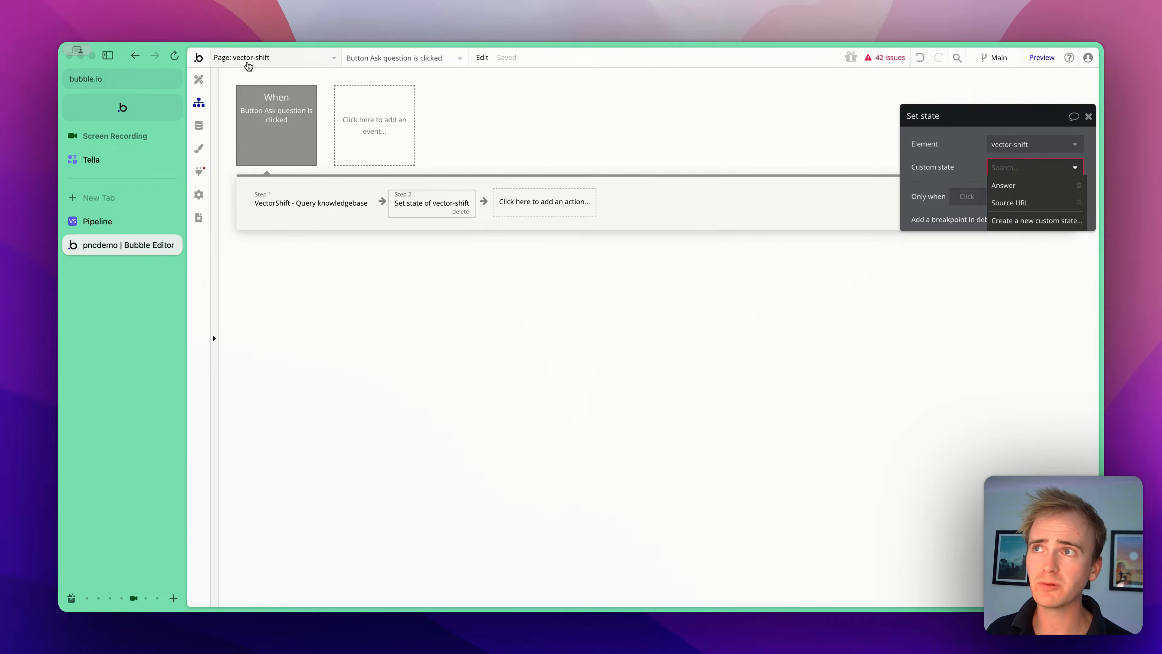
{"action": "left_click", "coordinate": [1029, 146]}
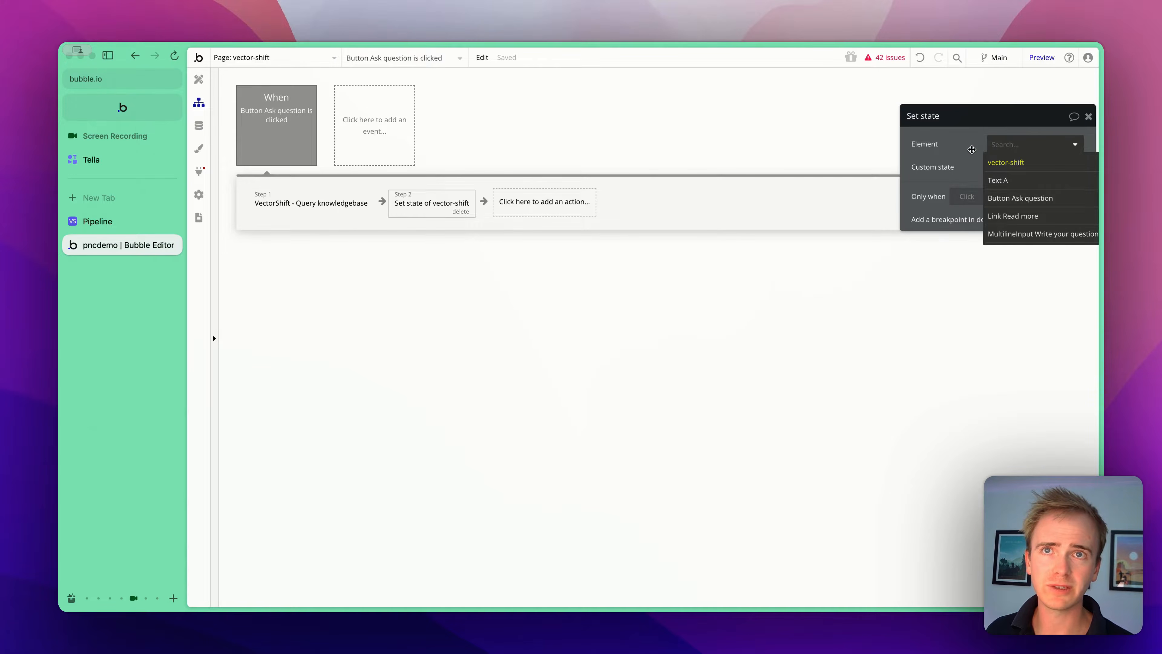
{"action": "left_click", "coordinate": [1025, 162]}
{"action": "left_click", "coordinate": [1034, 167]}
{"action": "left_click", "coordinate": [1038, 191]}
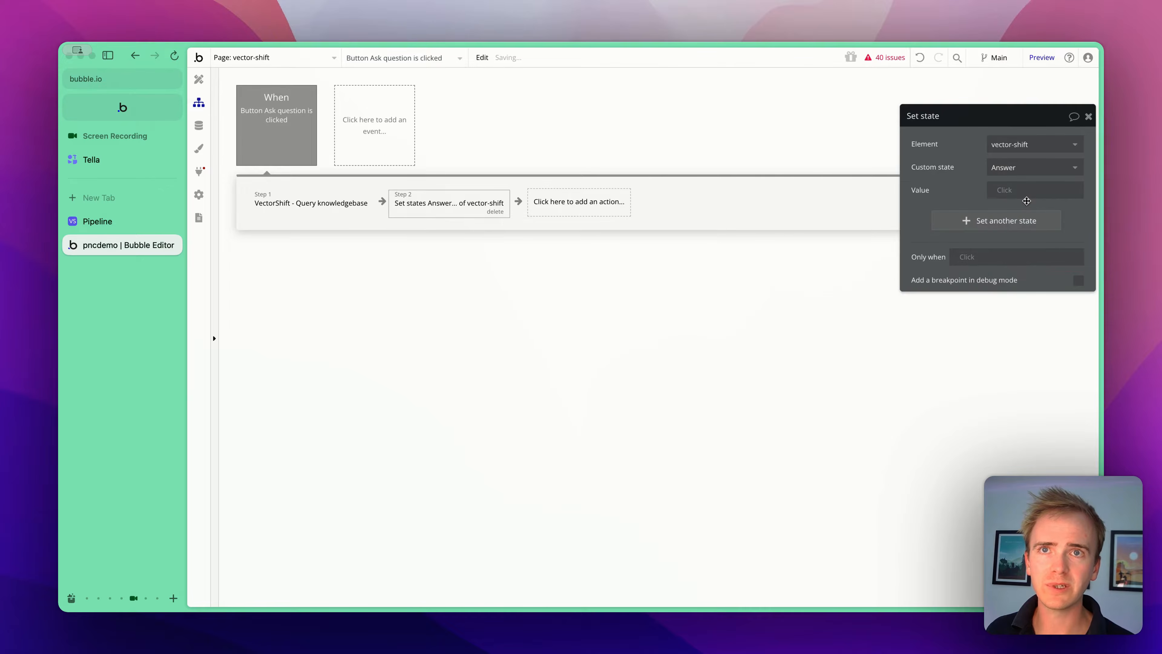
- Add Source URL as another state and set Answer's value to Result of step 1's output_1 answer
{"action": "left_click", "coordinate": [1008, 221]}
{"action": "left_click", "coordinate": [1009, 219]}
{"action": "left_click", "coordinate": [1013, 248]}
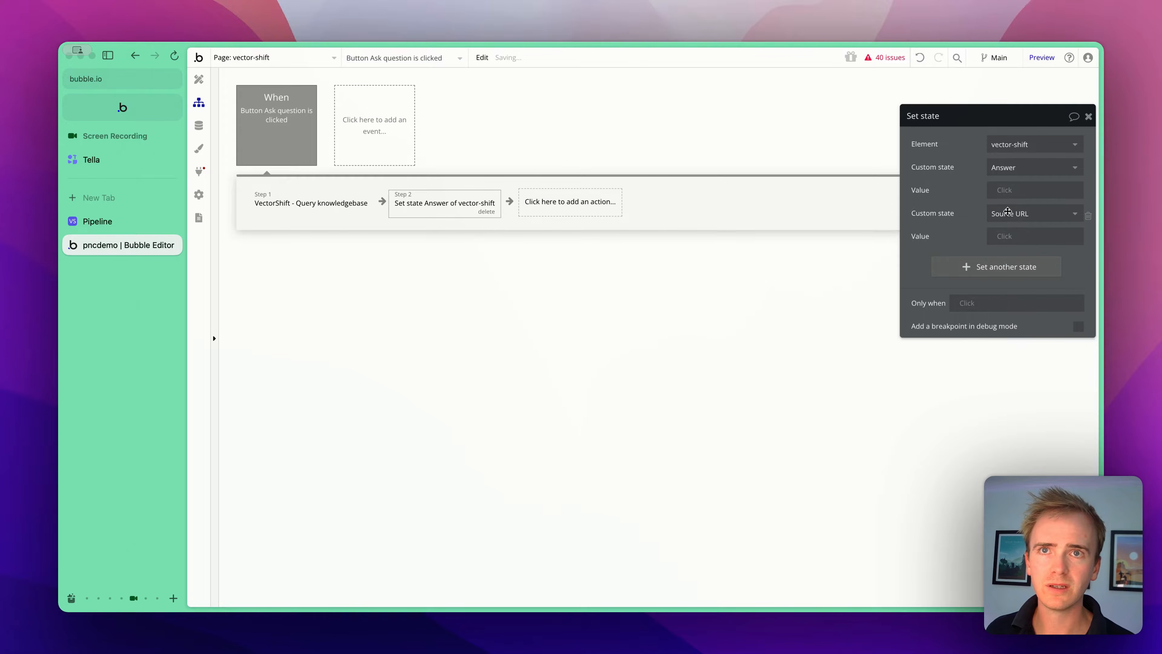
{"action": "left_click", "coordinate": [1009, 189]}
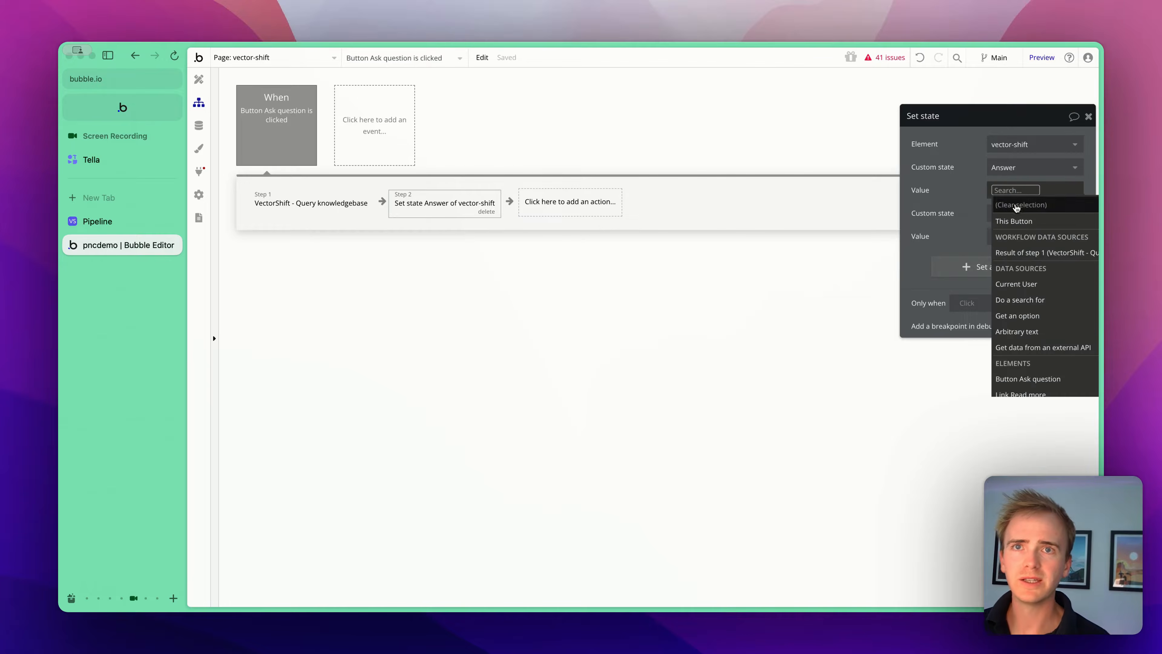
{"action": "left_click", "coordinate": [1032, 252]}
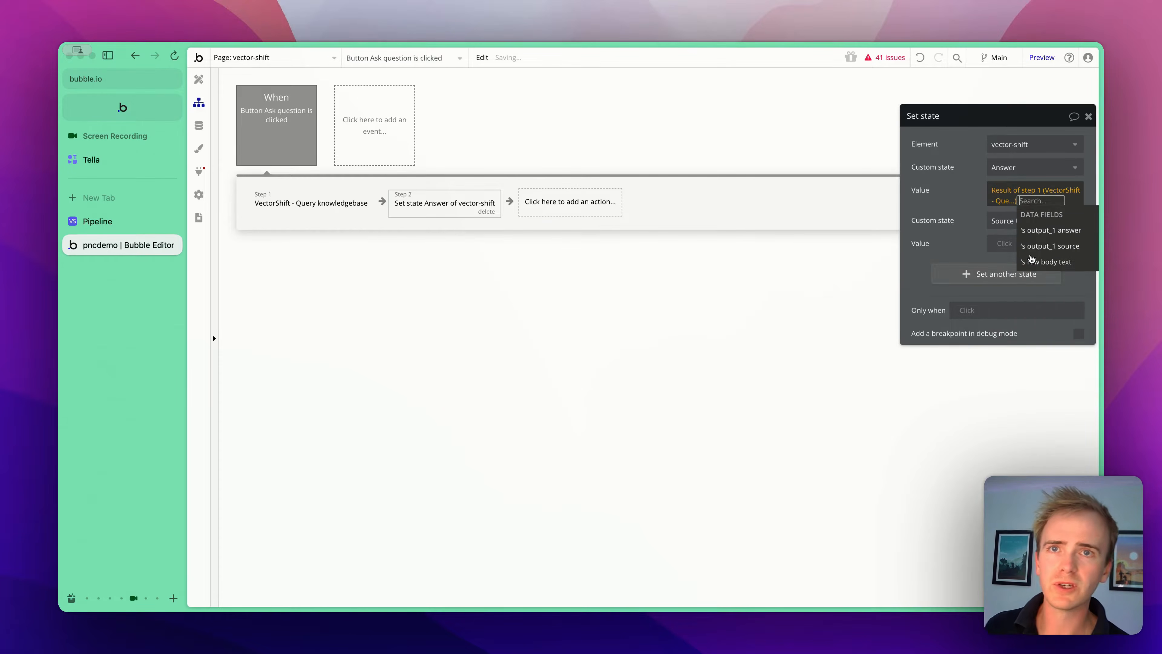
{"action": "left_click", "coordinate": [1054, 235]}
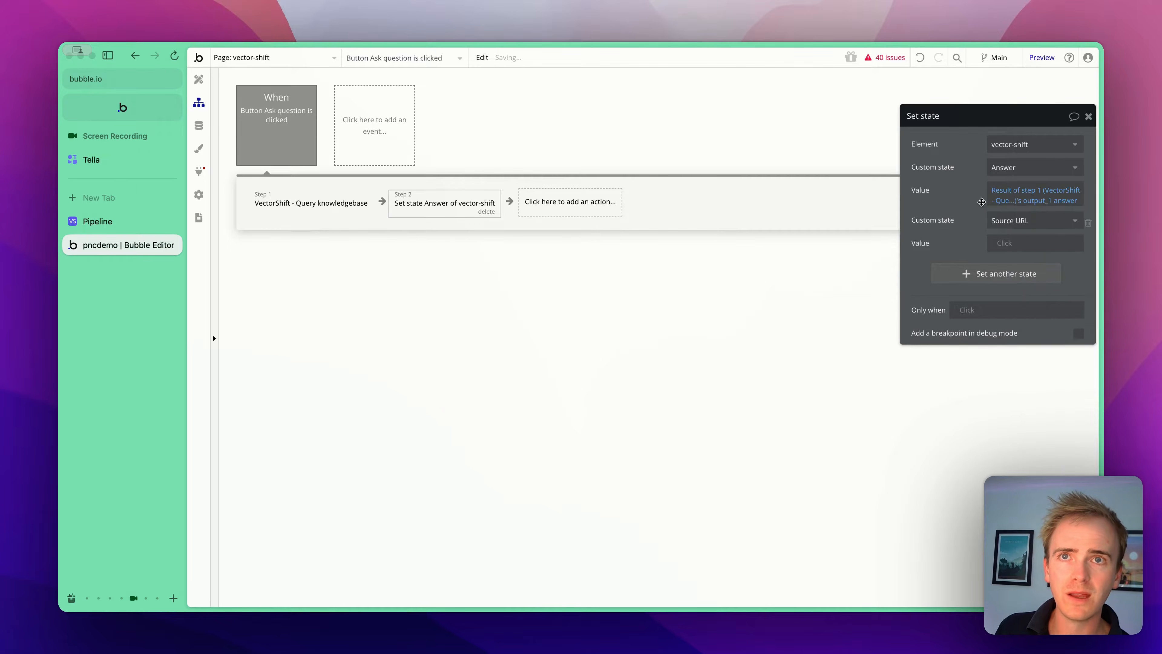
- Set the Source URL state's value to Result of step 1's output_1 source
{"action": "left_click", "coordinate": [1008, 244]}
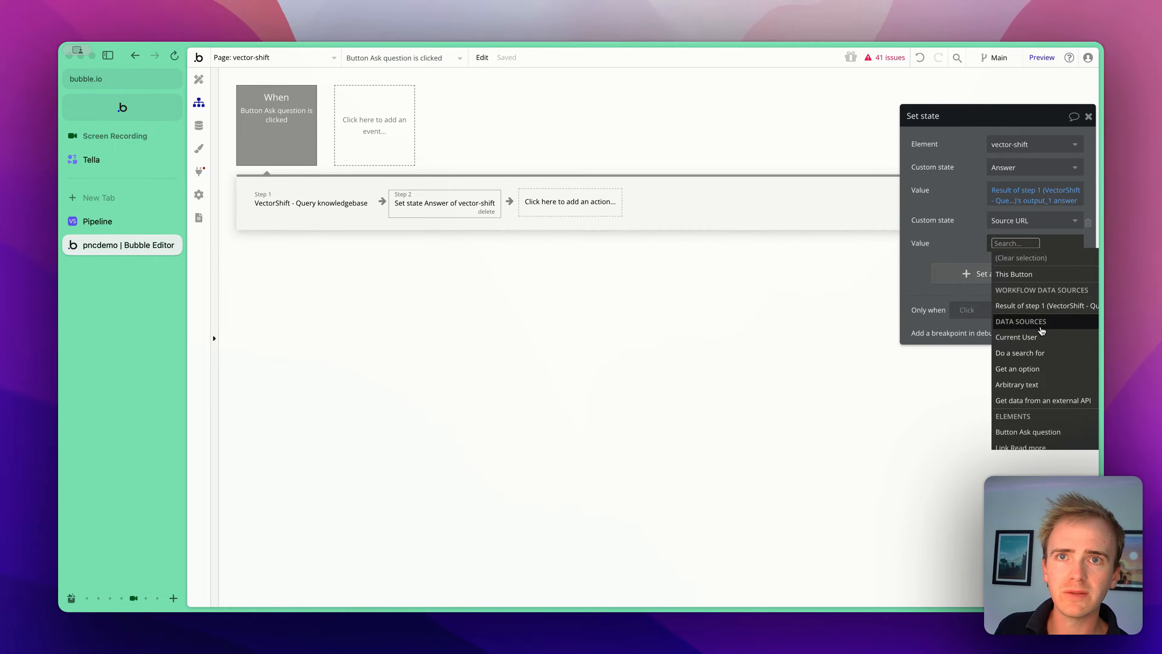
{"action": "left_click", "coordinate": [1040, 305]}
{"action": "left_click", "coordinate": [1041, 305]}
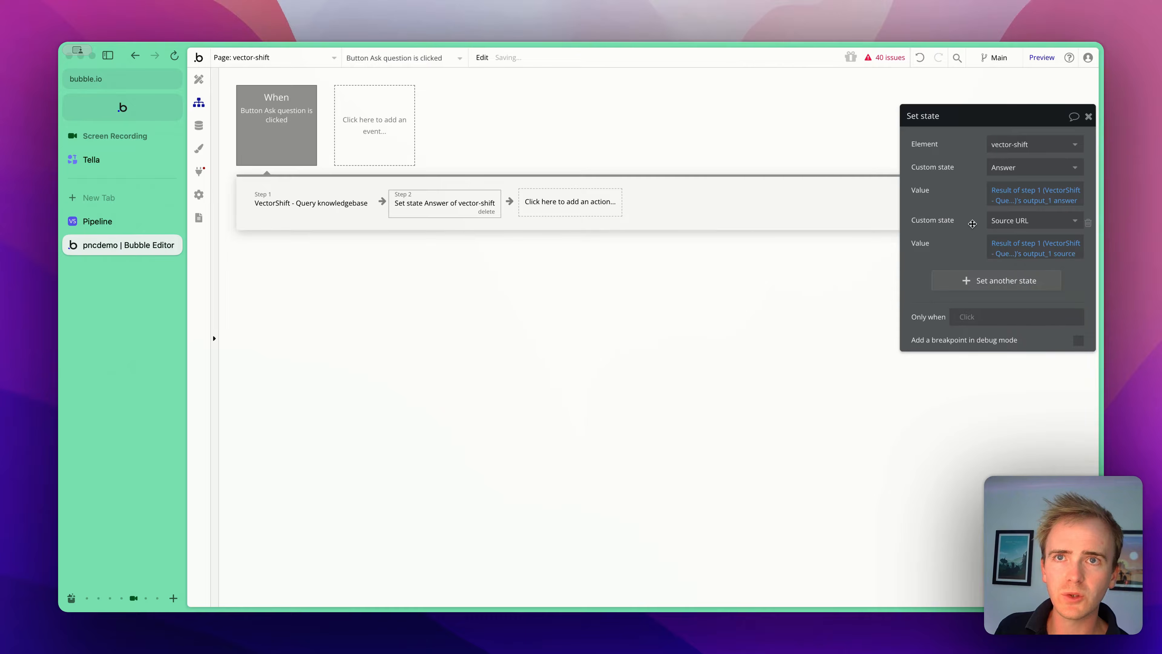
- Review the manually entered API response and returned values for the Query knowledgebase call in the API Connector
{"action": "left_click", "coordinate": [199, 171]}
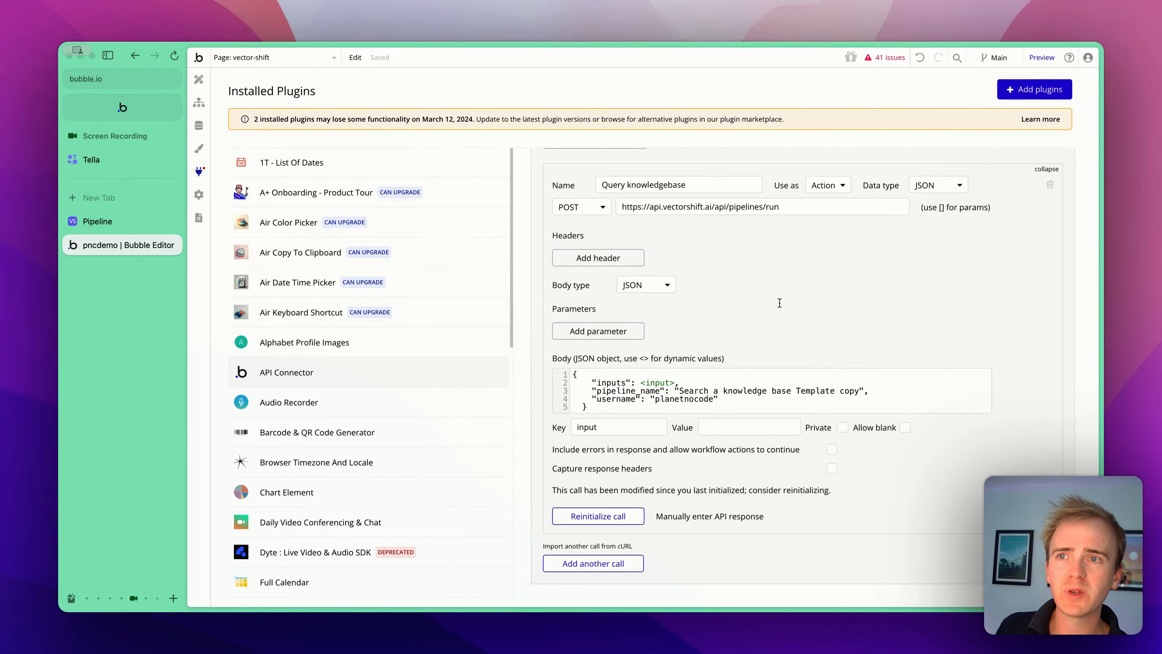
{"action": "left_click", "coordinate": [740, 518]}
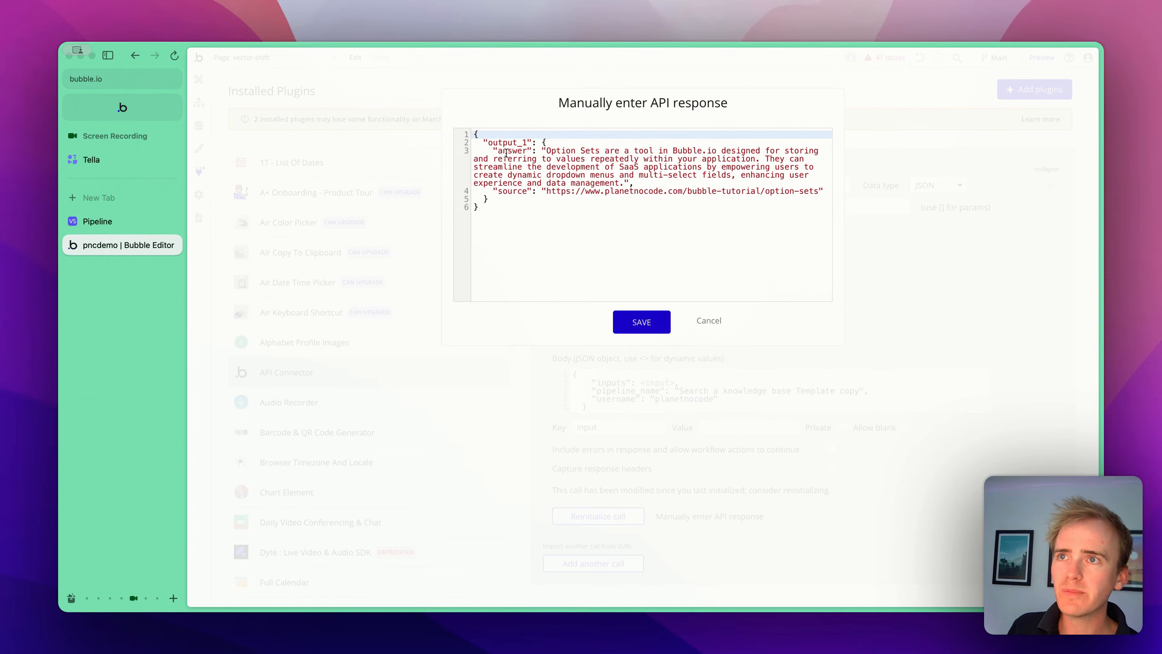
{"action": "left_click_drag", "start_coordinate": [498, 151], "coordinate": [569, 152]}
{"action": "left_click_drag", "start_coordinate": [499, 192], "coordinate": [613, 196]}
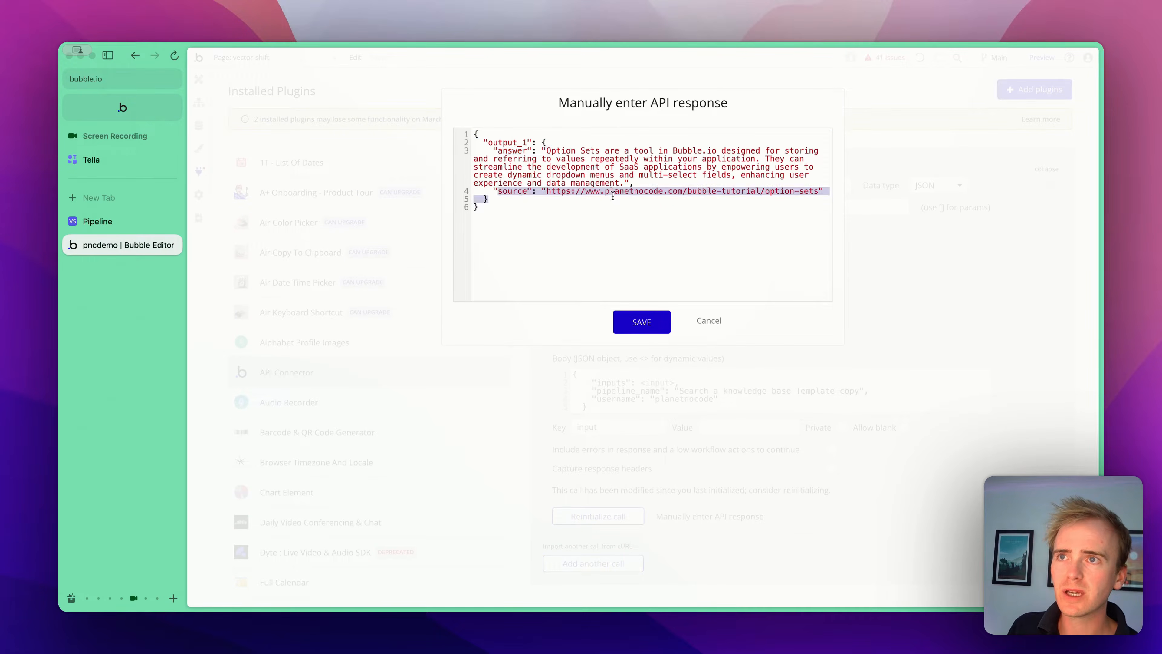
{"action": "left_click", "coordinate": [613, 196]}
{"action": "left_click", "coordinate": [643, 326]}
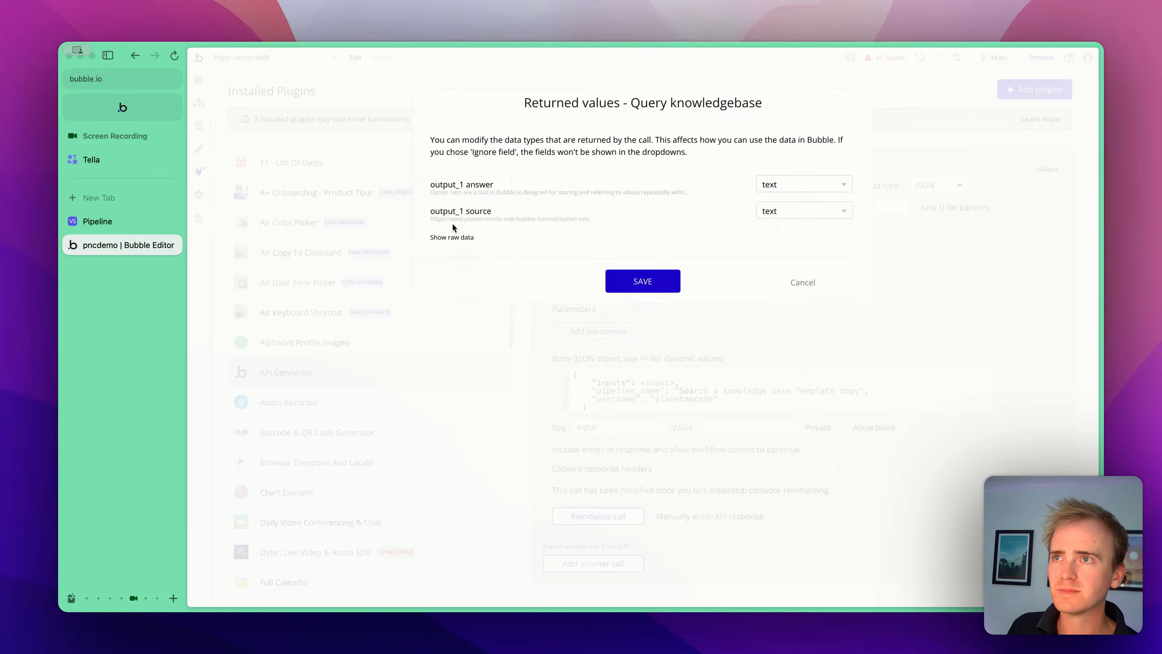
{"action": "left_click", "coordinate": [808, 283]}
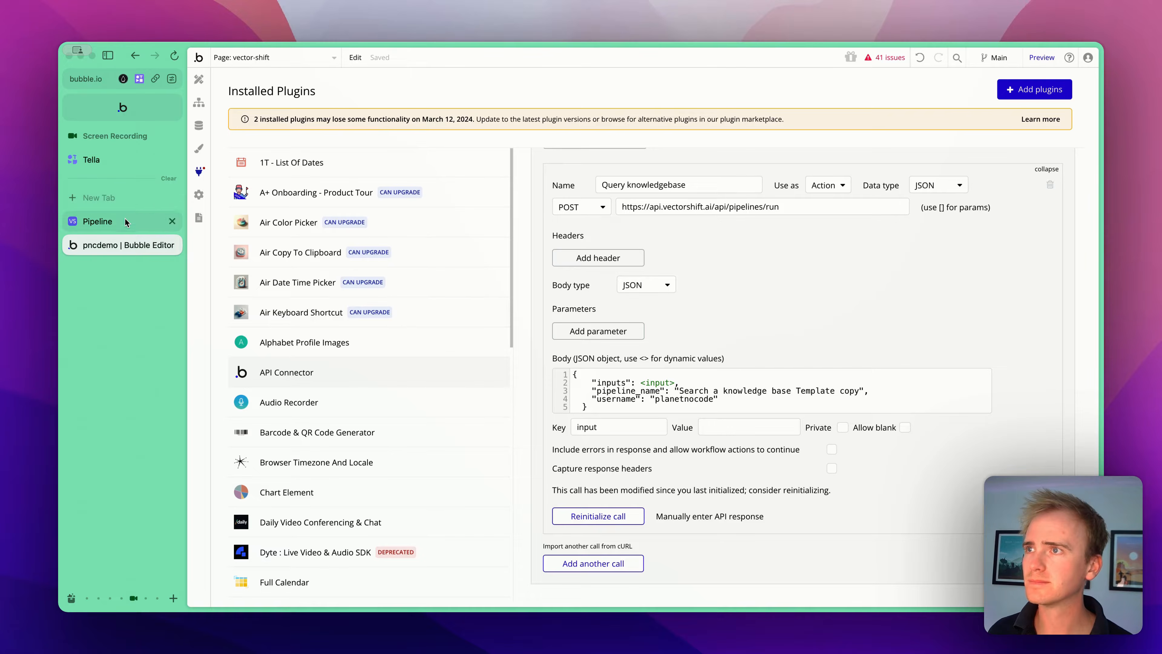
- Replace the answer text element's content with the vector-shift page's Answer state as dynamic data
{"action": "left_click", "coordinate": [199, 79]}
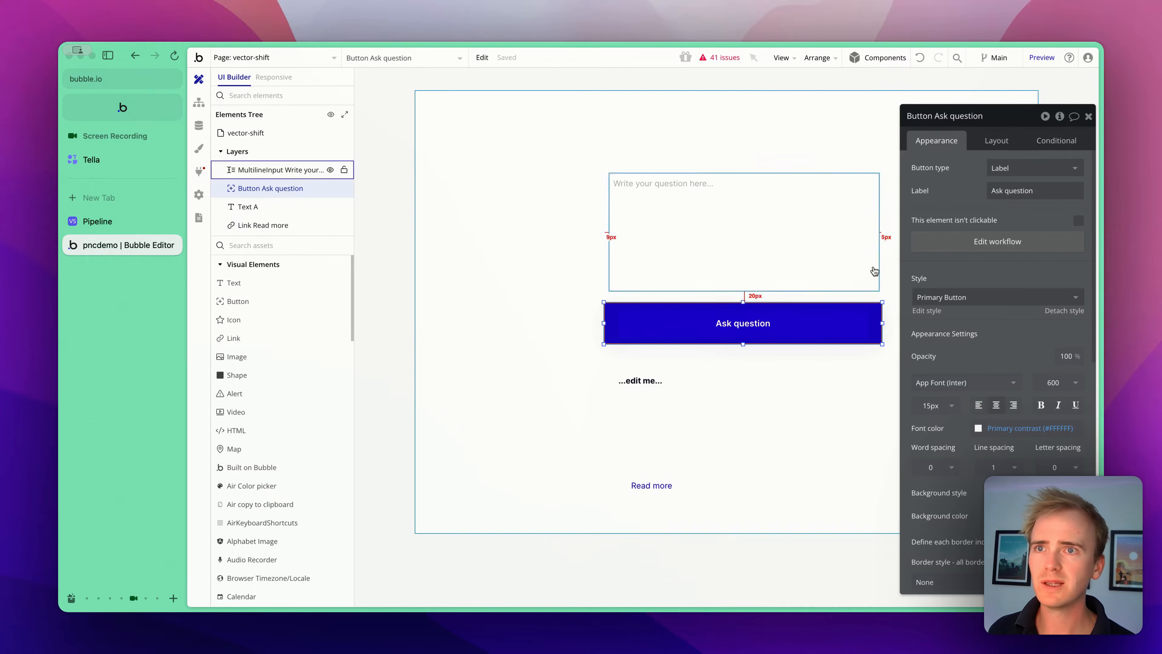
{"action": "left_click", "coordinate": [637, 390]}
{"action": "left_click_drag", "start_coordinate": [674, 441], "coordinate": [663, 424]}
{"action": "left_click", "coordinate": [927, 185]}
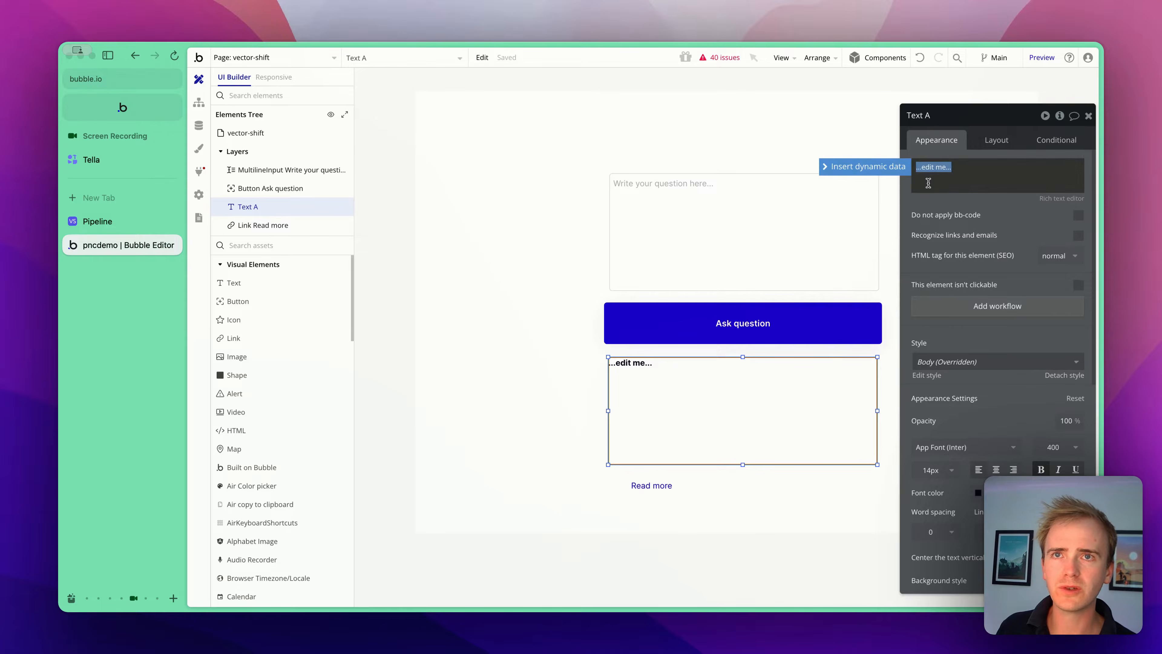
{"action": "left_click", "coordinate": [890, 173]}
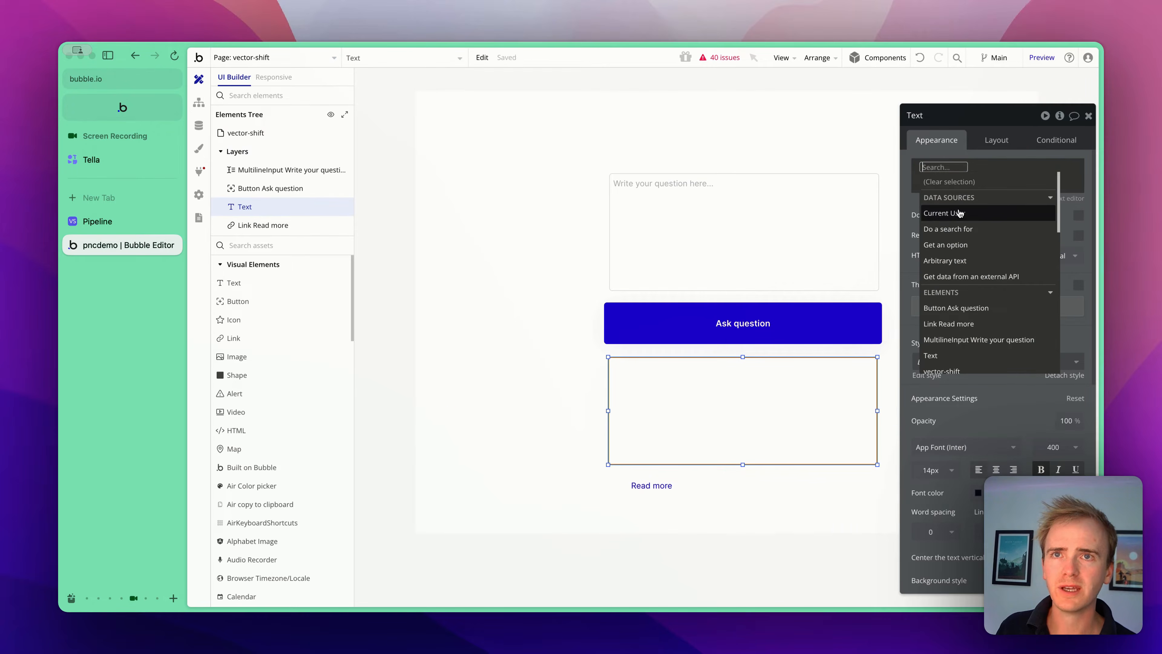
{"action": "type", "text": "vec"}
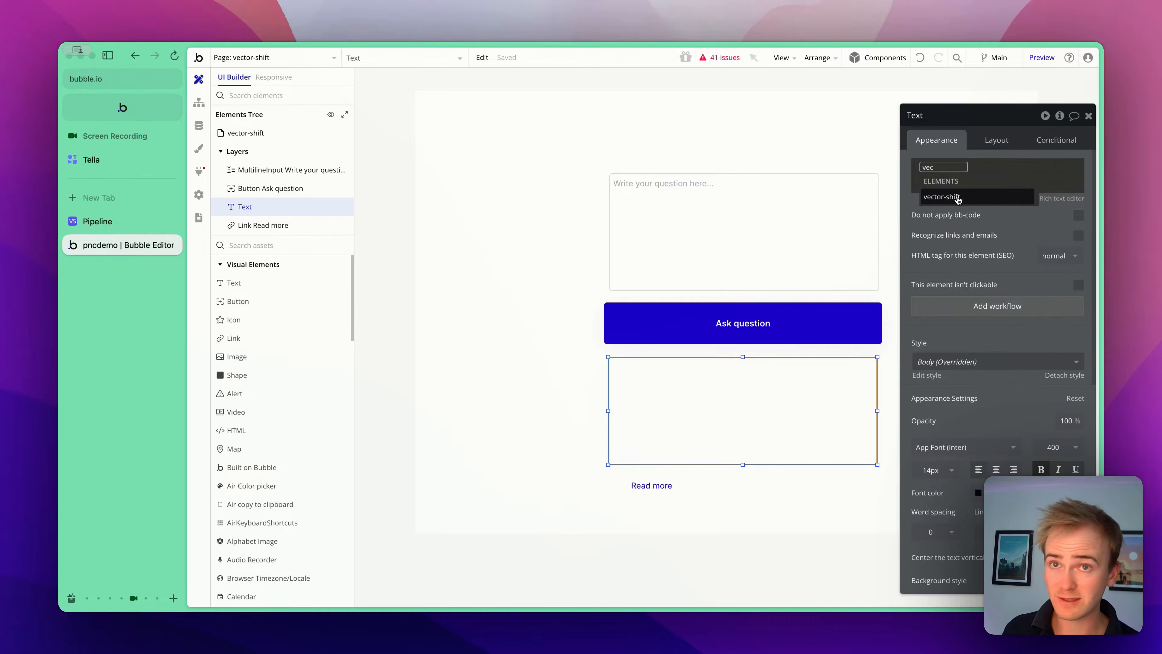
{"action": "left_click", "coordinate": [956, 202]}
{"action": "left_click", "coordinate": [984, 242]}
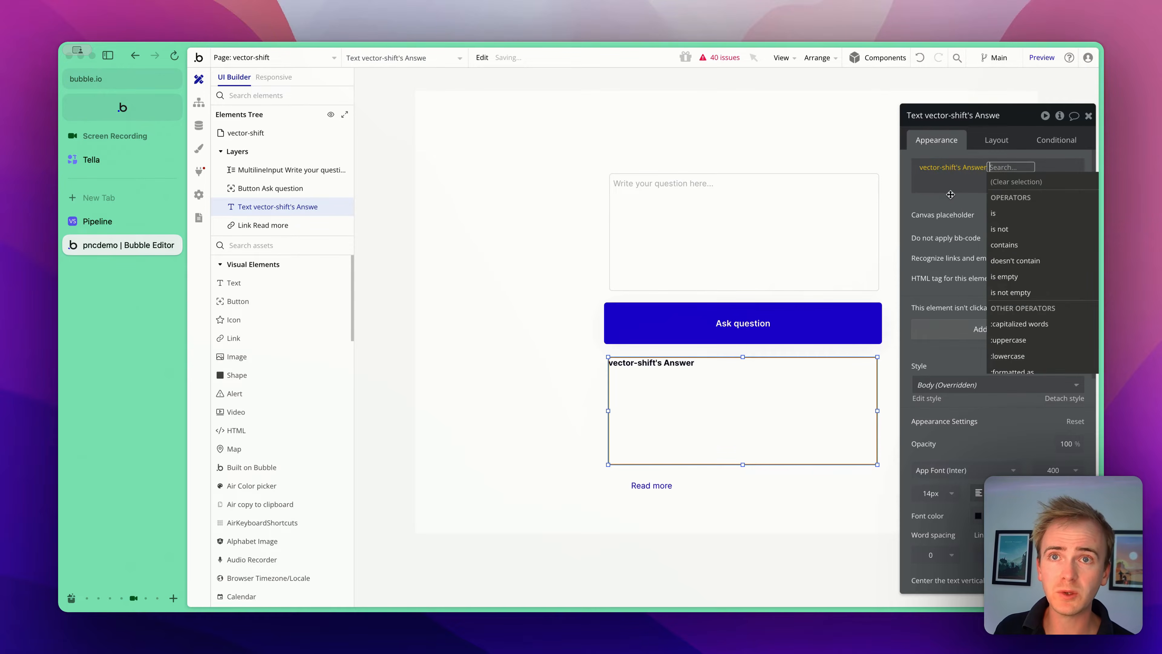
{"action": "left_click", "coordinate": [949, 194]}
- Set the Read more link's destination URL to the vector-shift page's Source URL state as dynamic data
{"action": "left_click", "coordinate": [658, 494]}
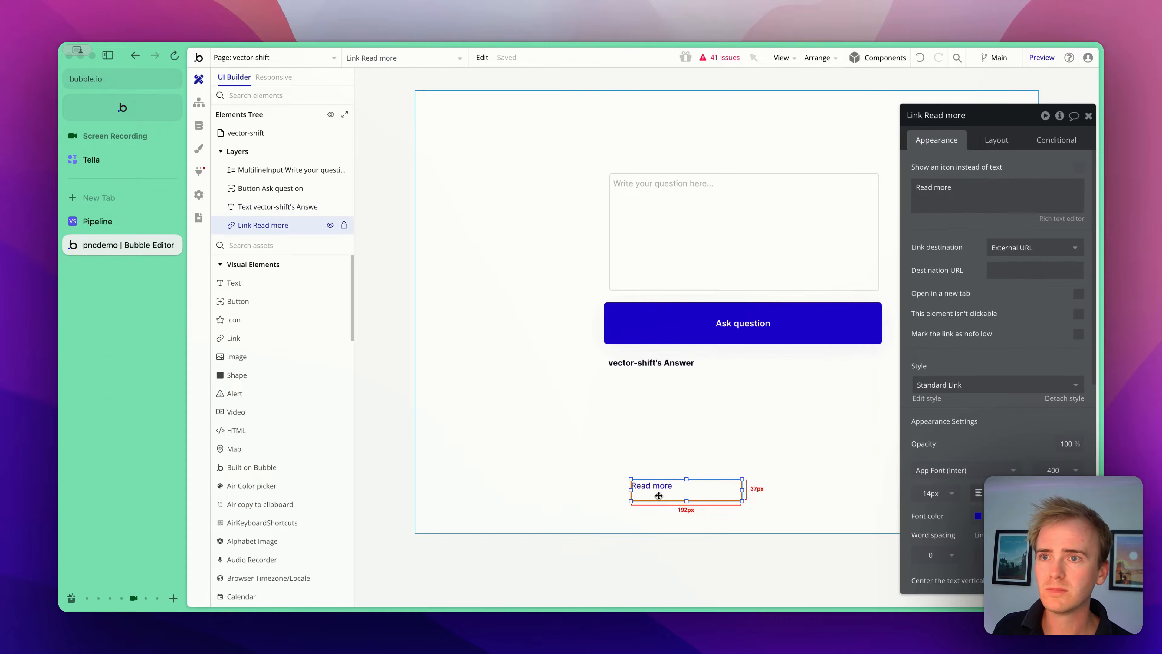
{"action": "left_click", "coordinate": [1014, 269]}
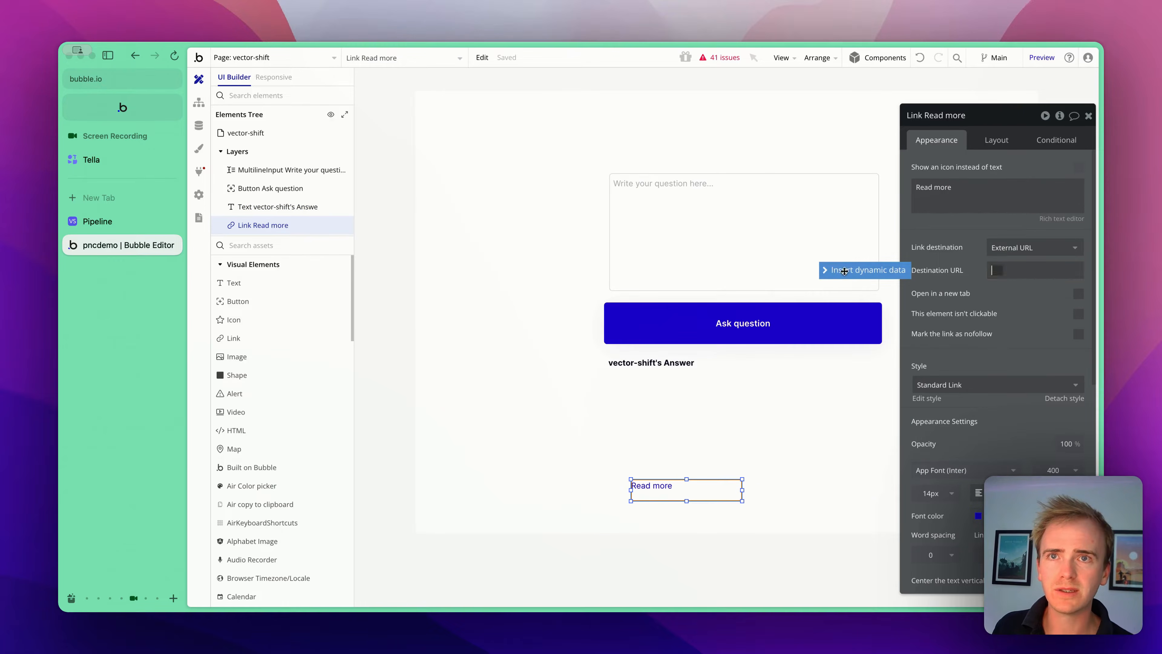
{"action": "left_click", "coordinate": [835, 273]}
{"action": "type", "text": "vec"}
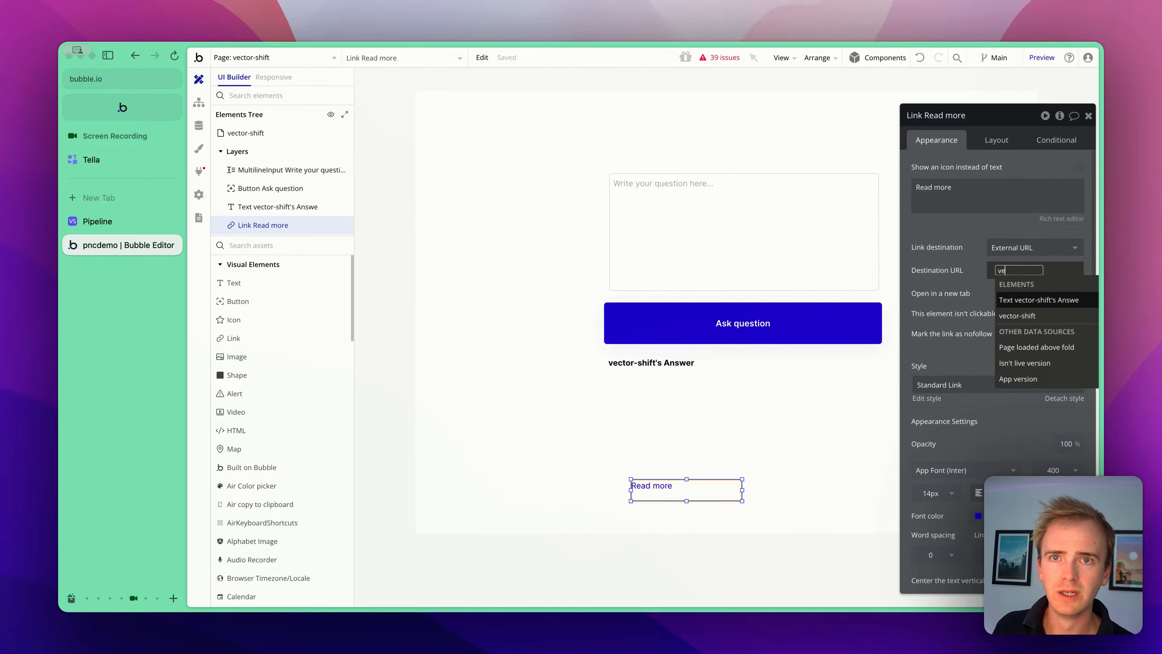
{"action": "left_click", "coordinate": [1032, 306]}
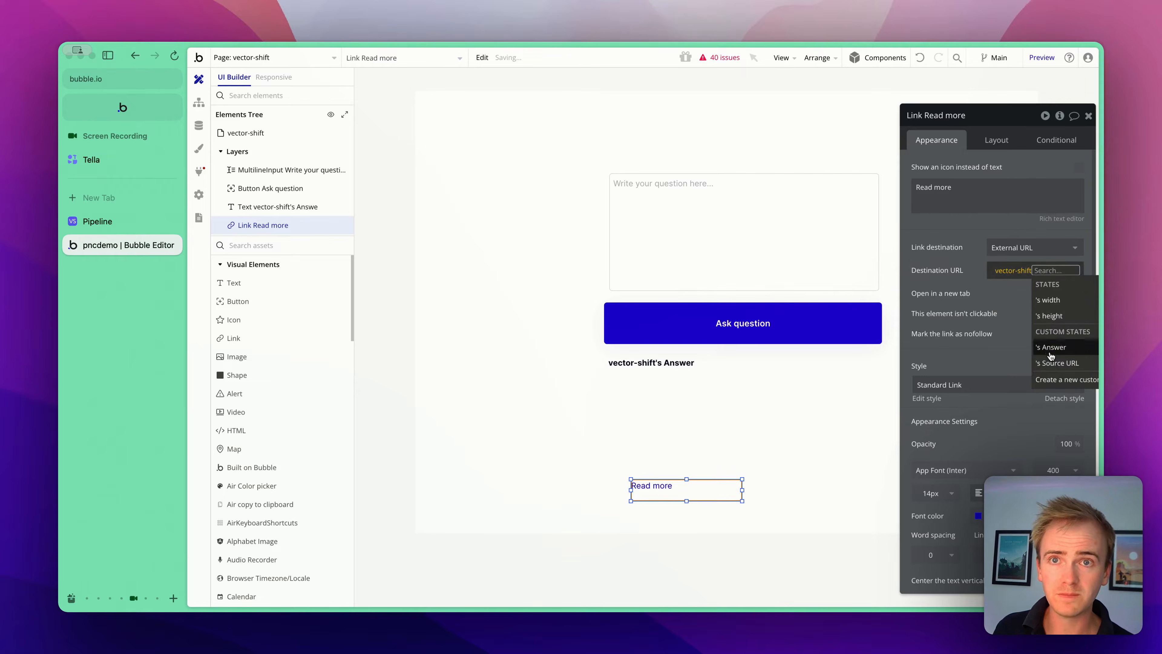
{"action": "left_click", "coordinate": [1026, 342]}
- Preview the app and ask the question "What are option sets"
{"action": "left_click", "coordinate": [951, 244]}
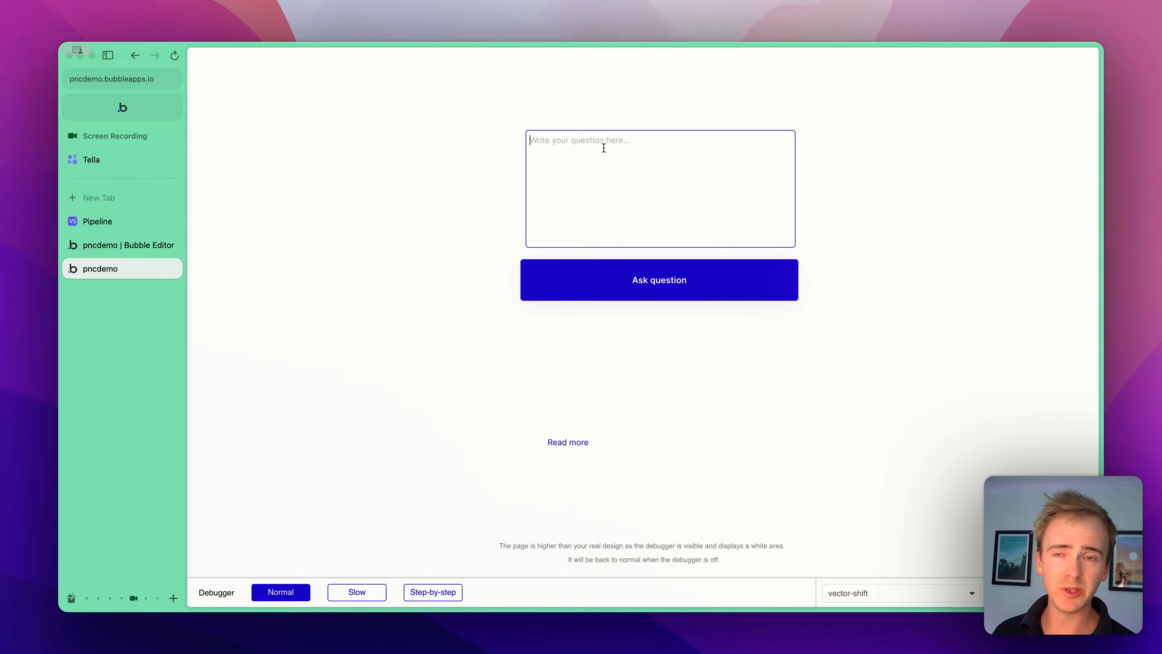
{"action": "type", "text": "What are op"}
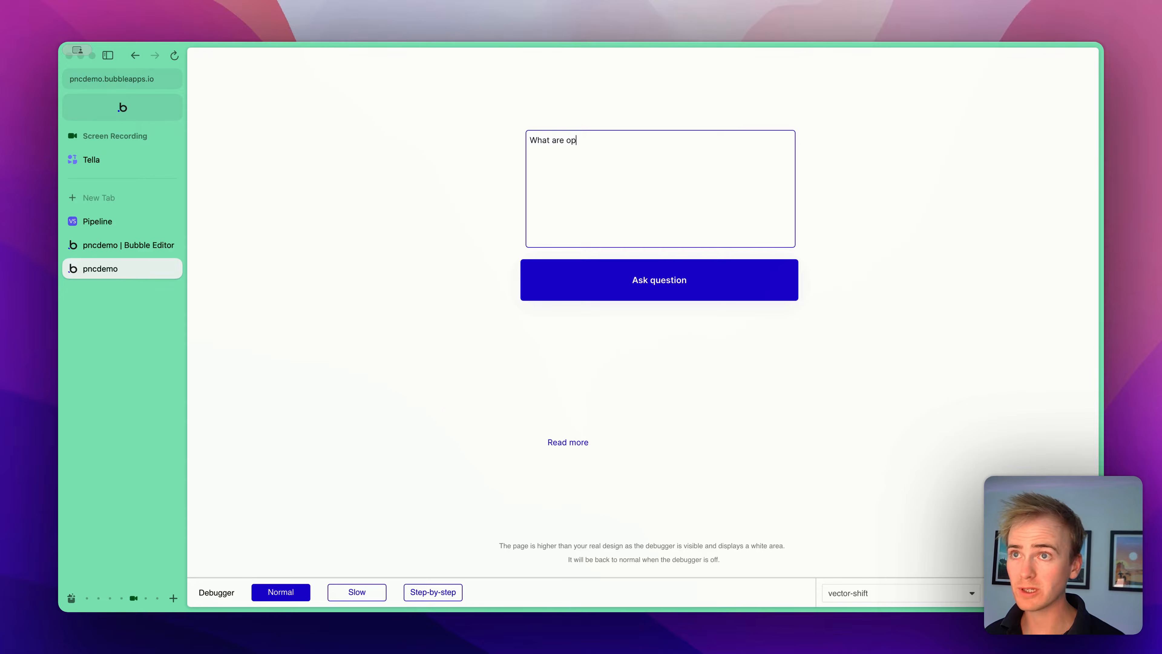
{"action": "type", "text": "tion sets"}
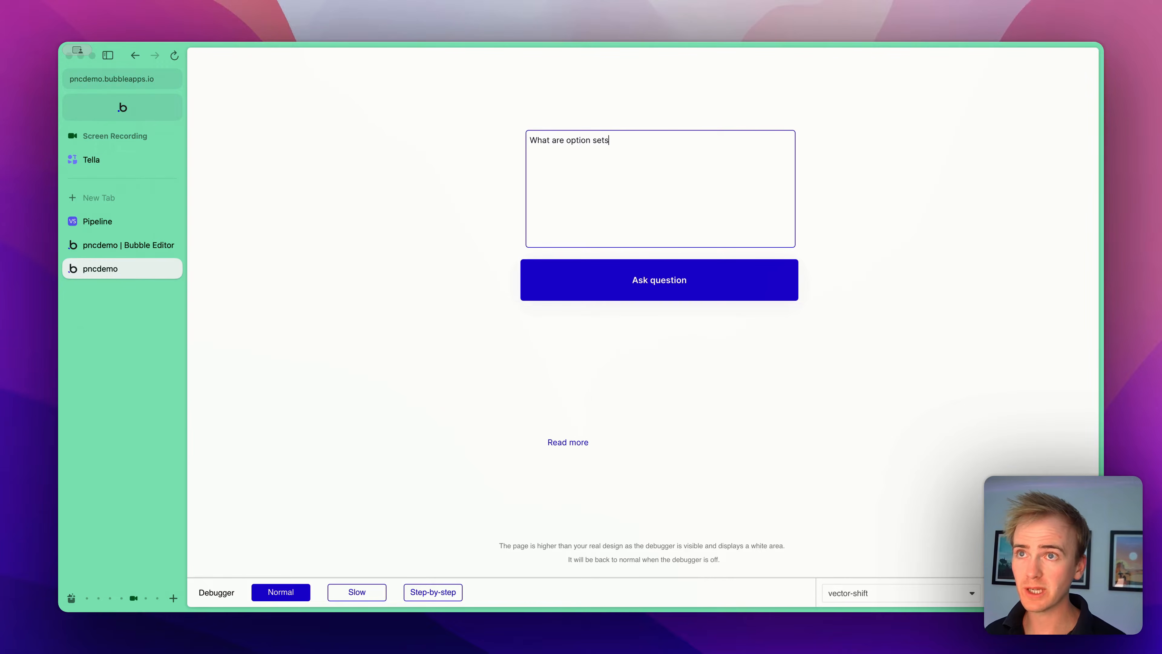
{"action": "left_click", "coordinate": [664, 290]}
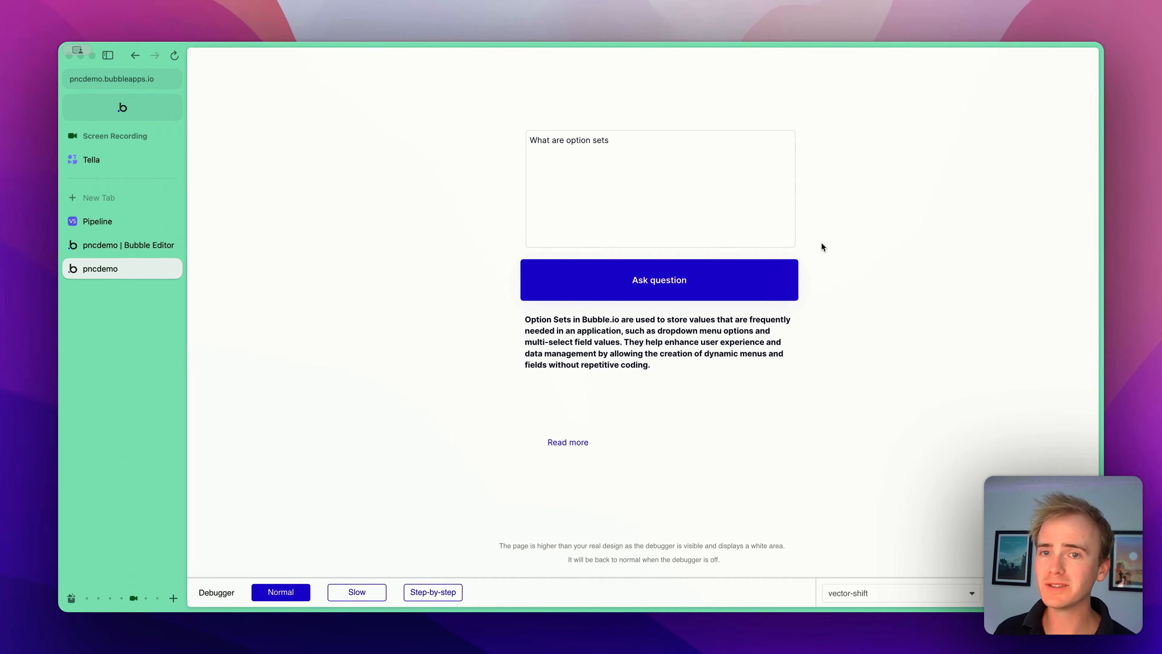
- Follow the Read more link to check the source page, then close that tab
{"action": "left_click", "coordinate": [560, 444]}
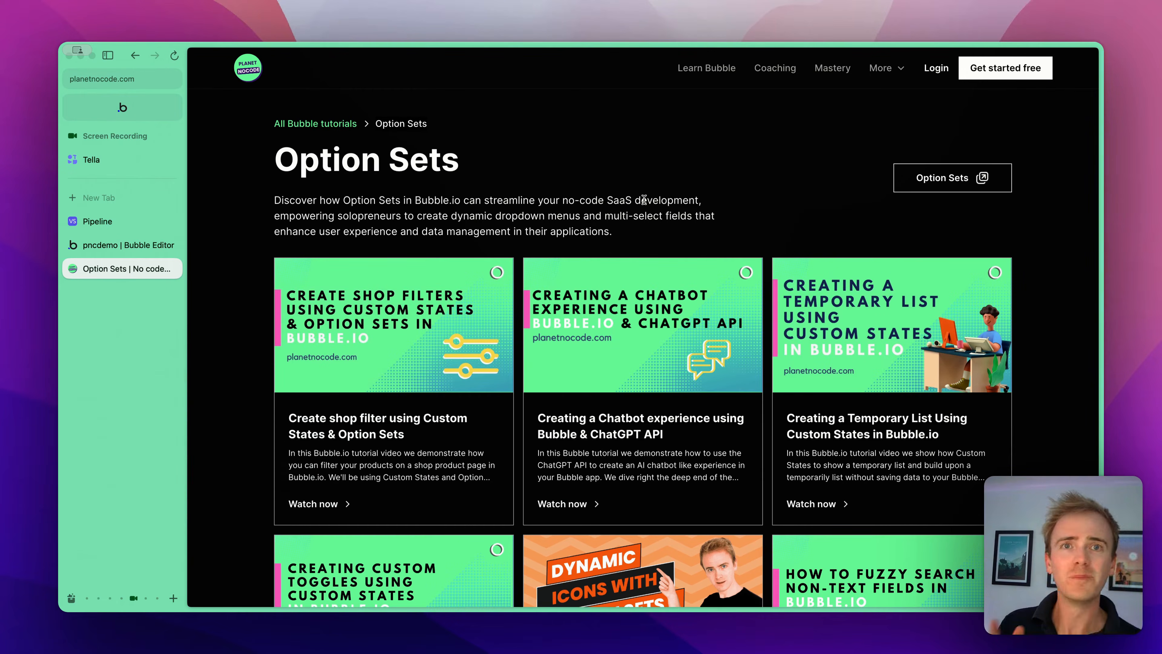
{"action": "key", "text": "super+w"}
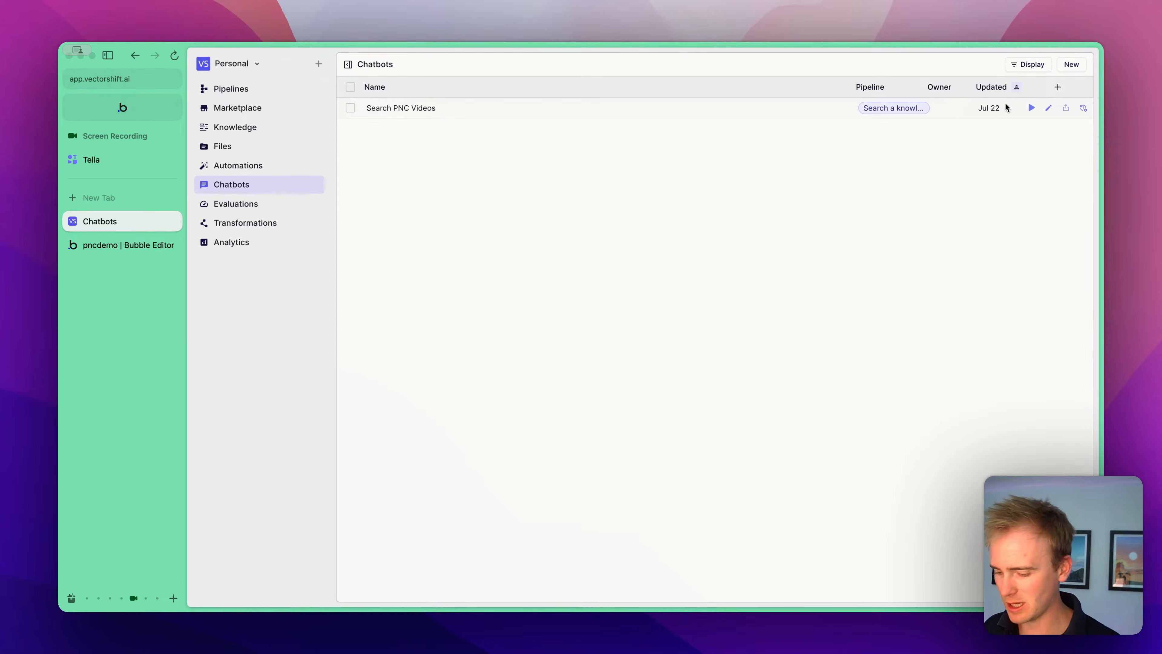
- Create a new chatbot named "Search PNC chatbot" using the Search a knowledge base Template copy pipeline
{"action": "left_click", "coordinate": [1072, 64]}
{"action": "type", "text": "Search"}
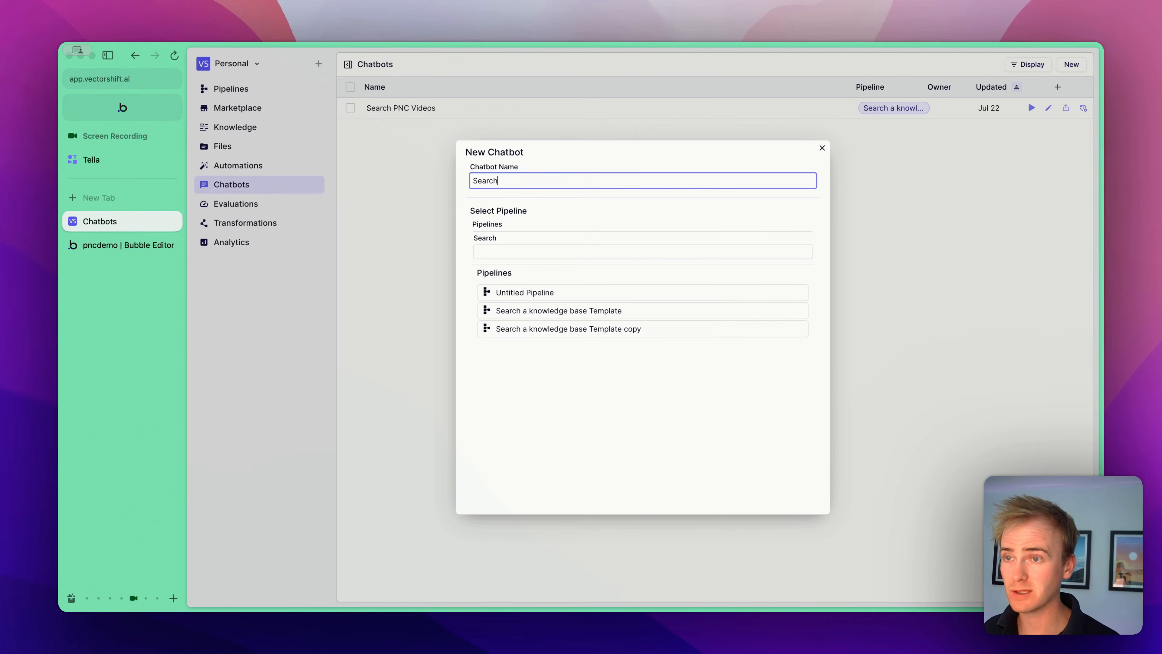
{"action": "type", "text": " P"}
{"action": "type", "text": "NC chatbot"}
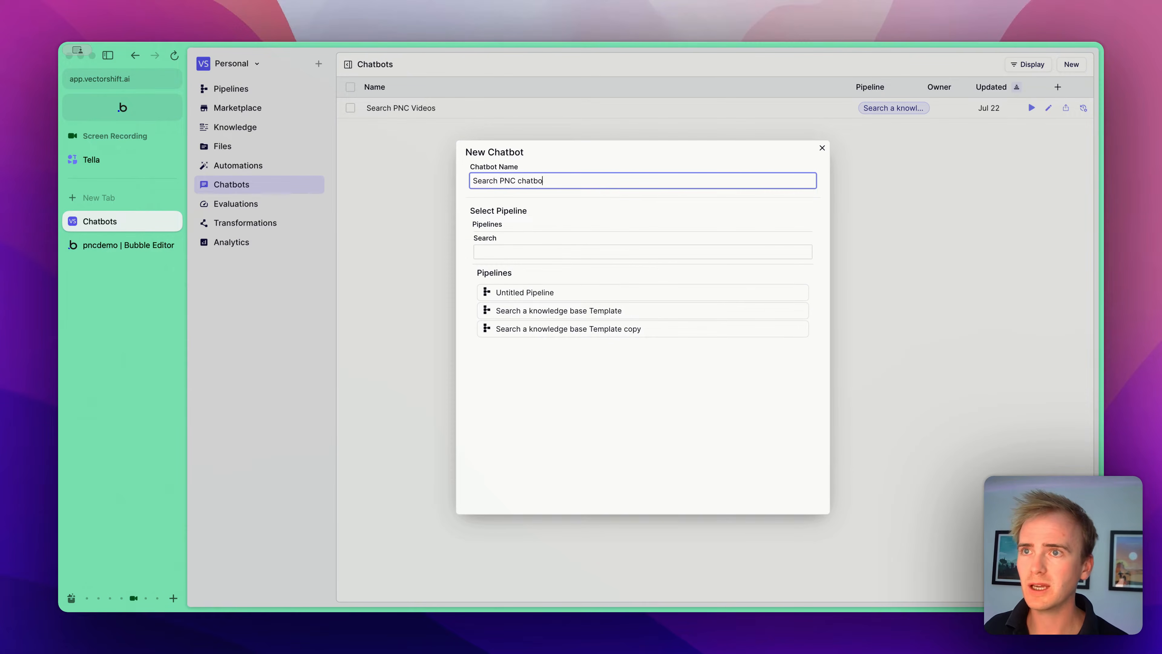
{"action": "left_click", "coordinate": [657, 331]}
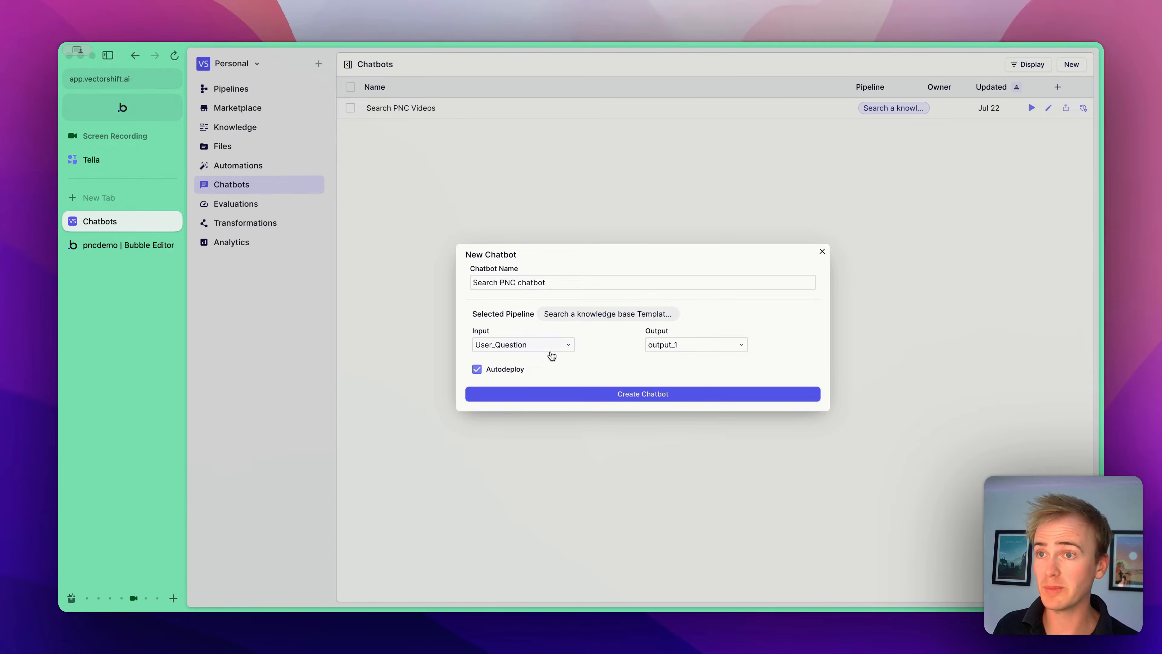
{"action": "left_click", "coordinate": [646, 394]}
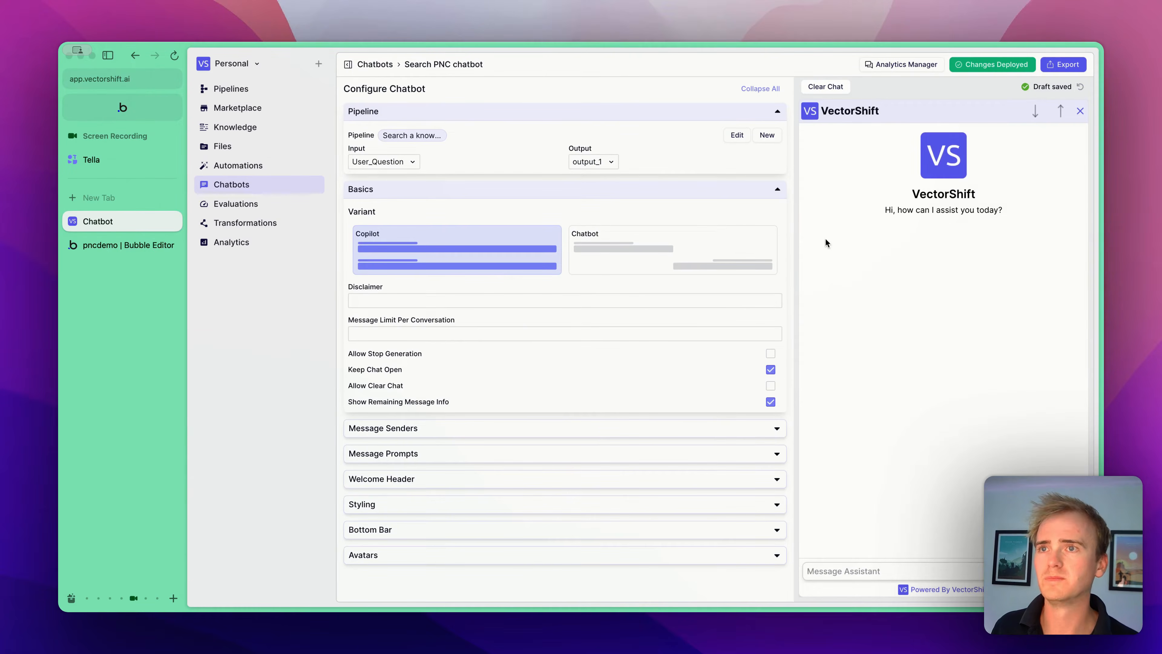
{"action": "left_click", "coordinate": [466, 433]}
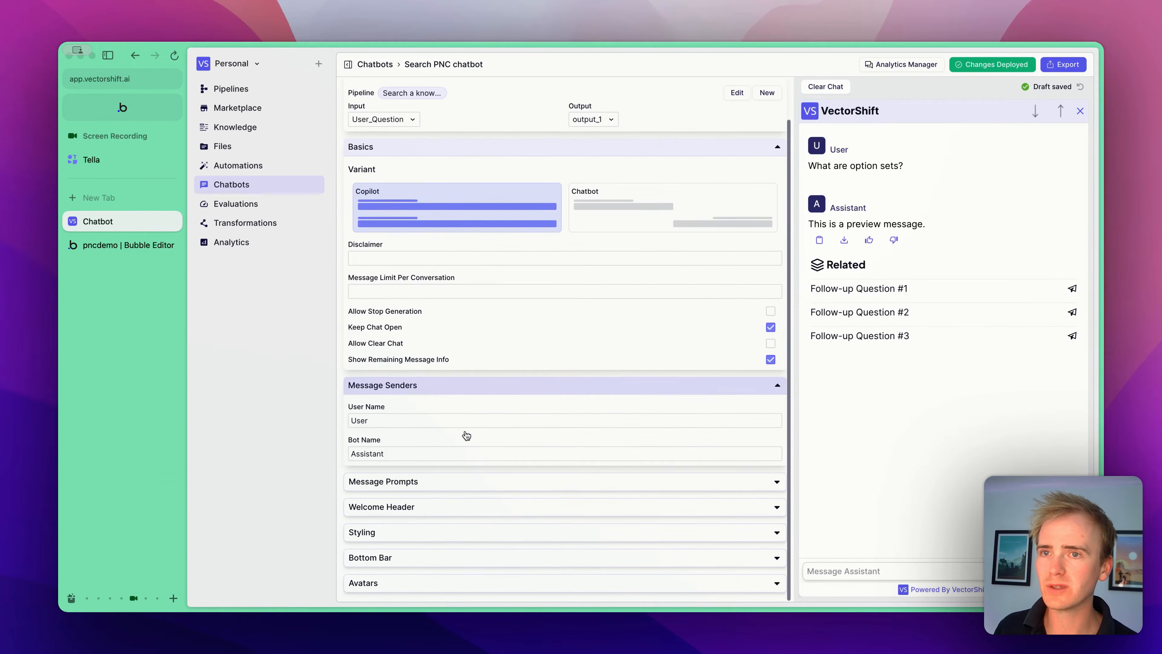
- Expand the chatbot's Message Prompts settings and open the deployed chatbot
{"action": "left_click", "coordinate": [459, 481]}
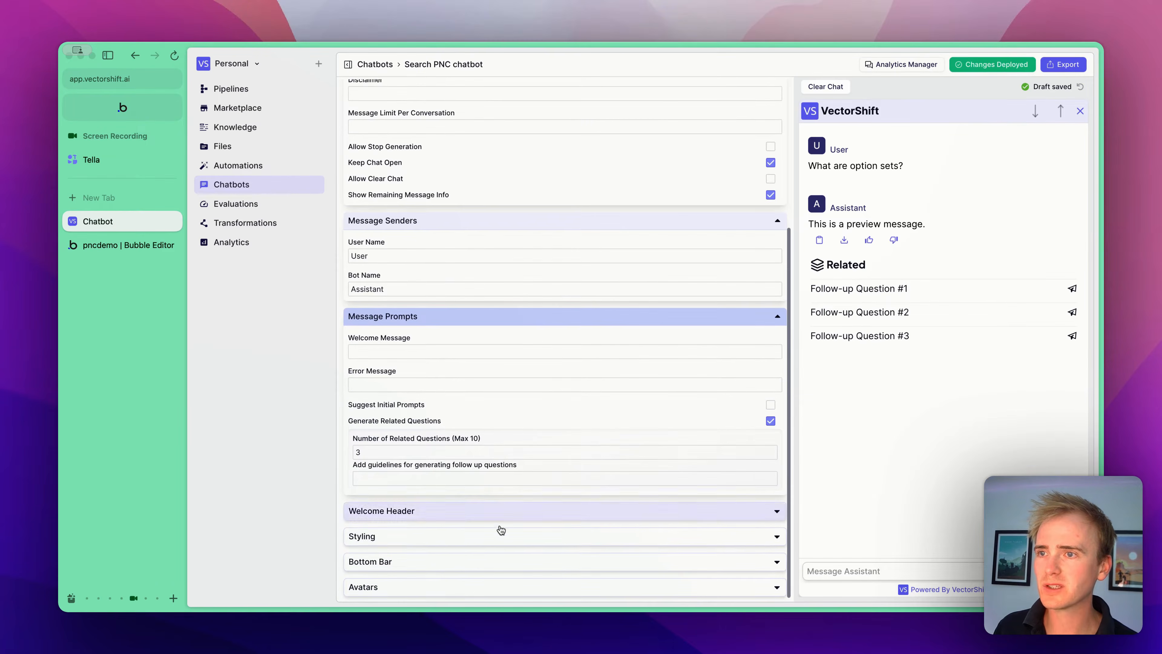
{"action": "scroll", "coordinate": [542, 458], "scroll_direction": "up", "scroll_amount": 5}
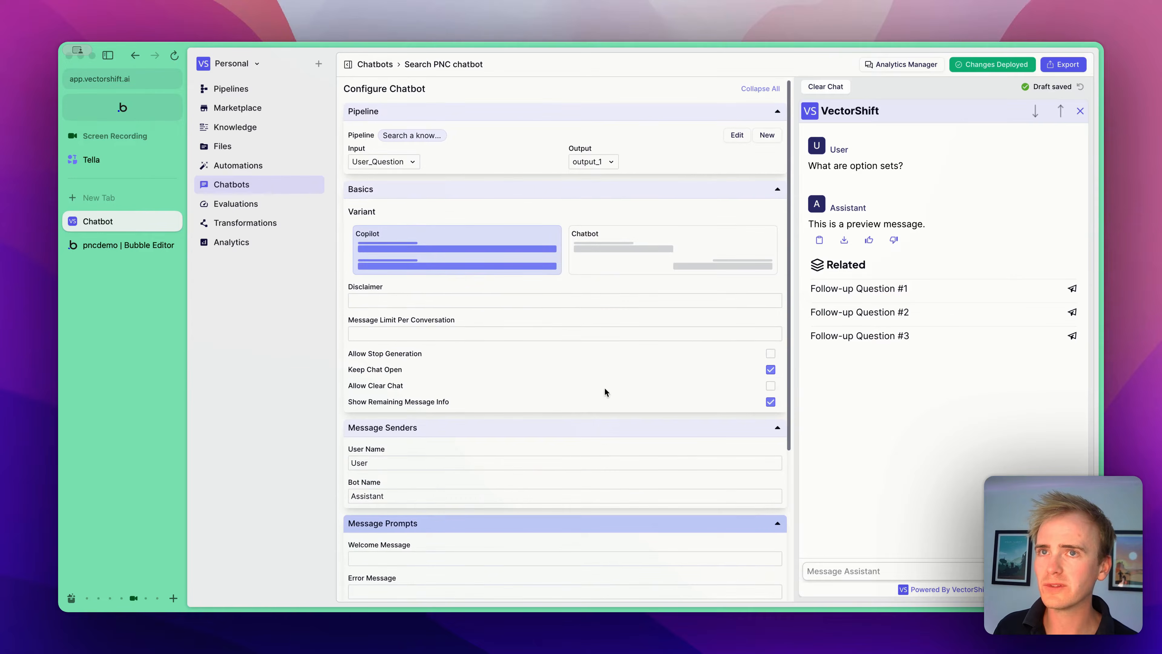
{"action": "left_click", "coordinate": [1062, 65]}
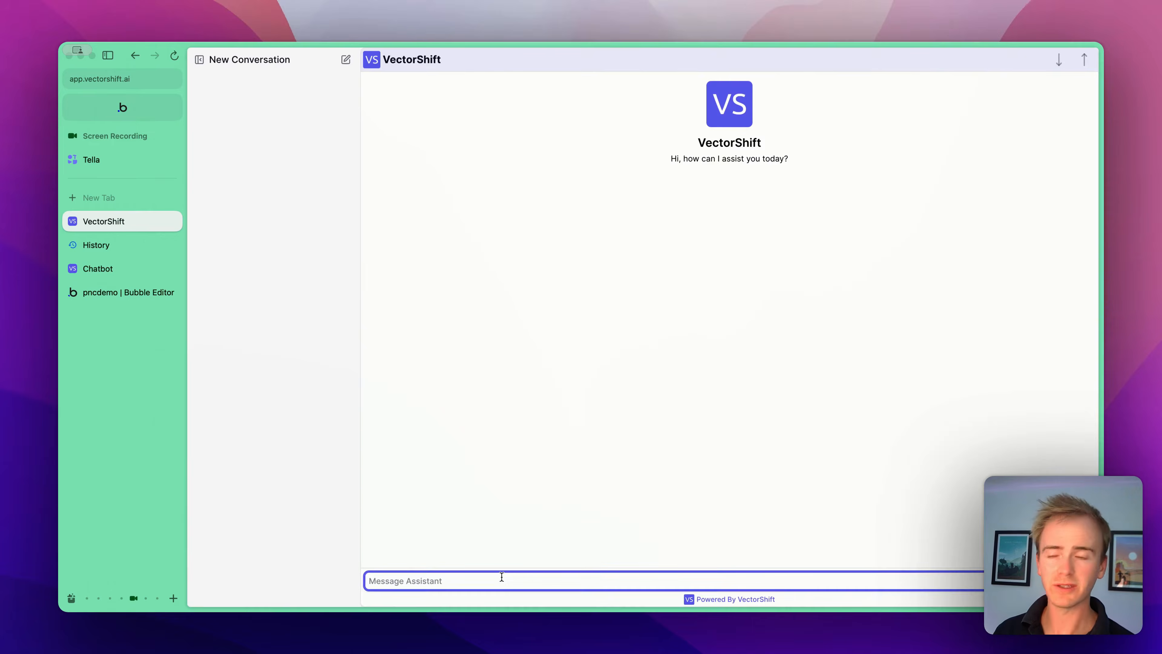
- Try asking the chatbot "WHat are option sets?"
{"action": "type", "text": "WHat is"}
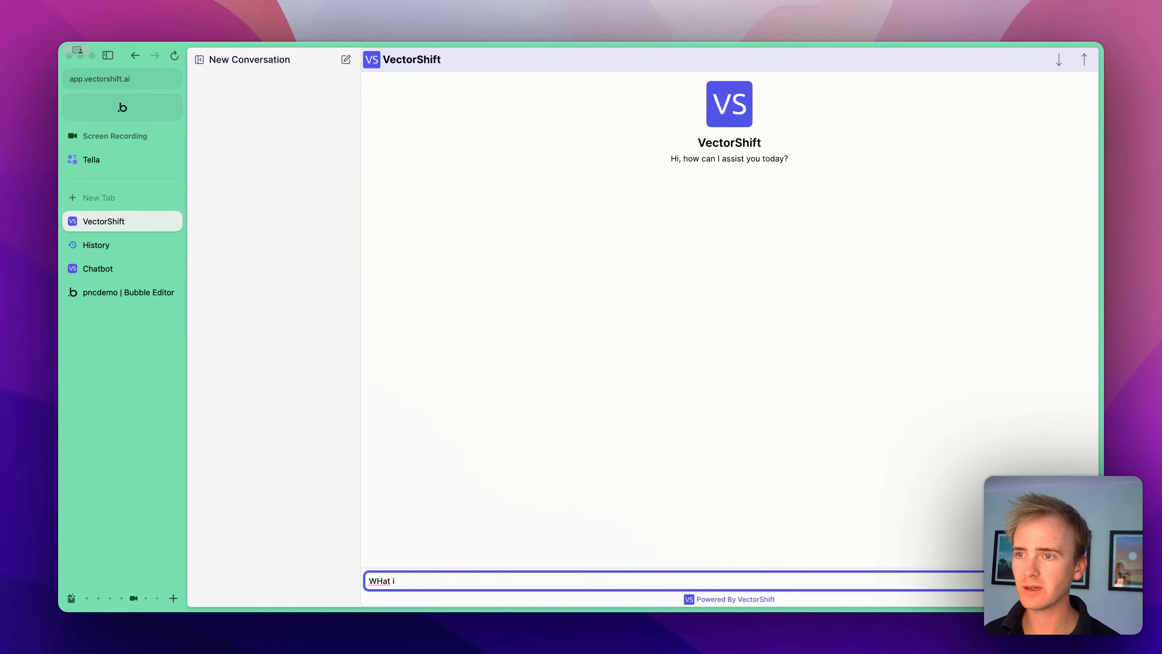
{"action": "key", "text": "BackSpace"}
{"action": "type", "text": "are option sets?"}
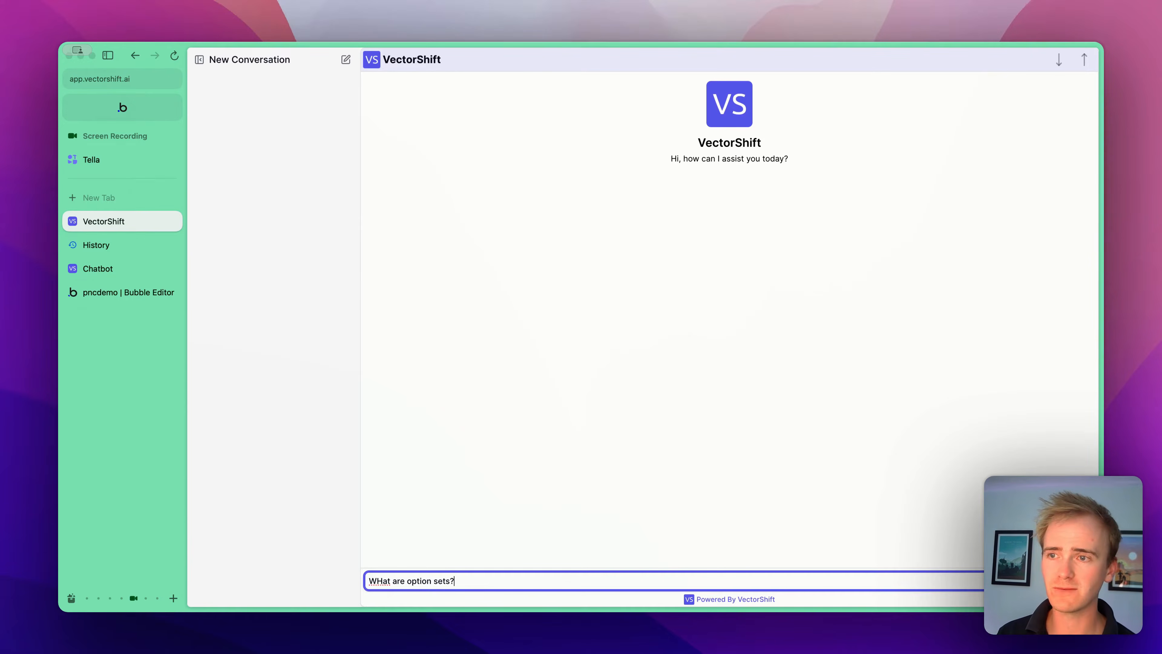
{"action": "key", "text": "Return"}
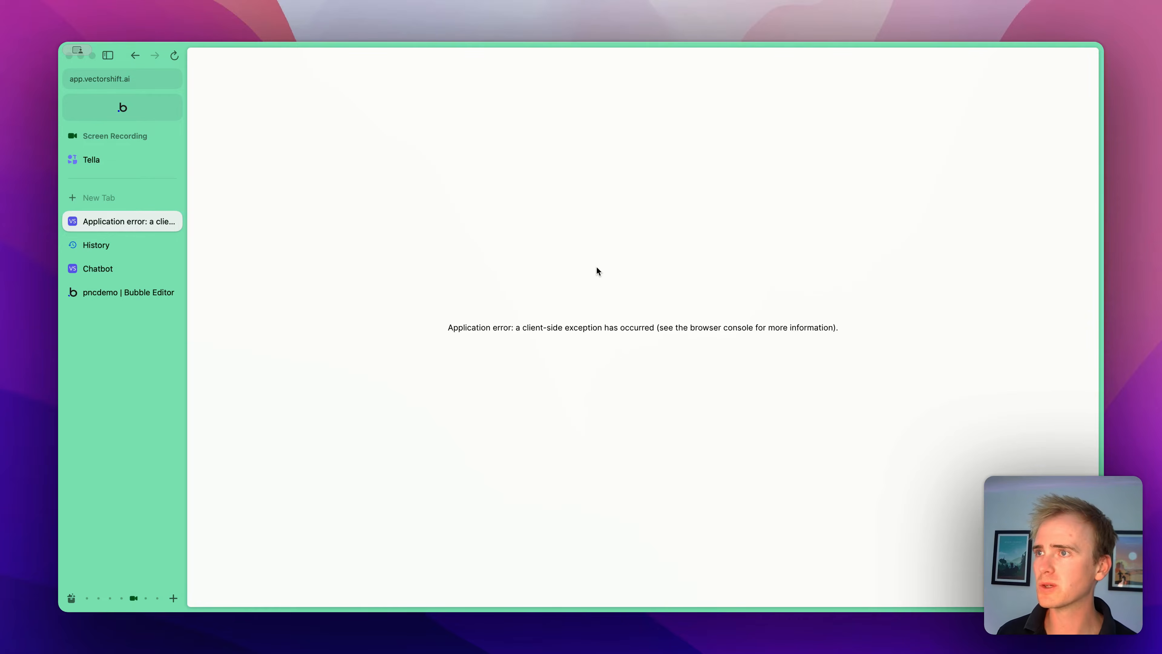
- Open the Search a knowledge base Template copy pipeline and change the Output node's type to Text
{"action": "left_click", "coordinate": [97, 268]}
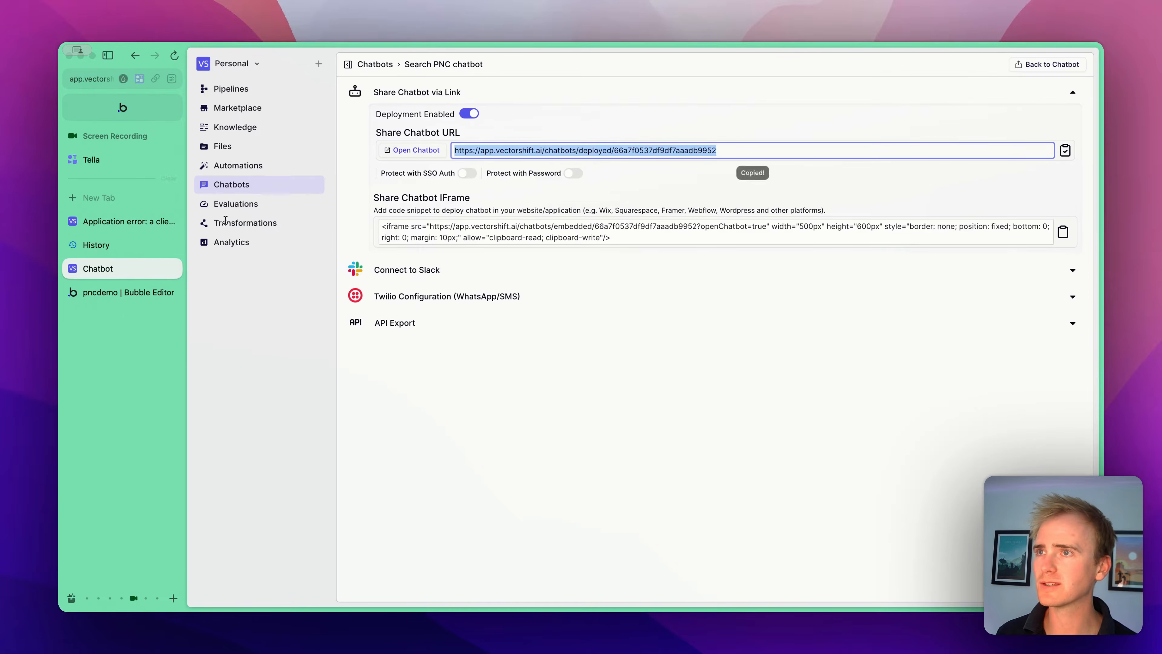
{"action": "left_click", "coordinate": [244, 89]}
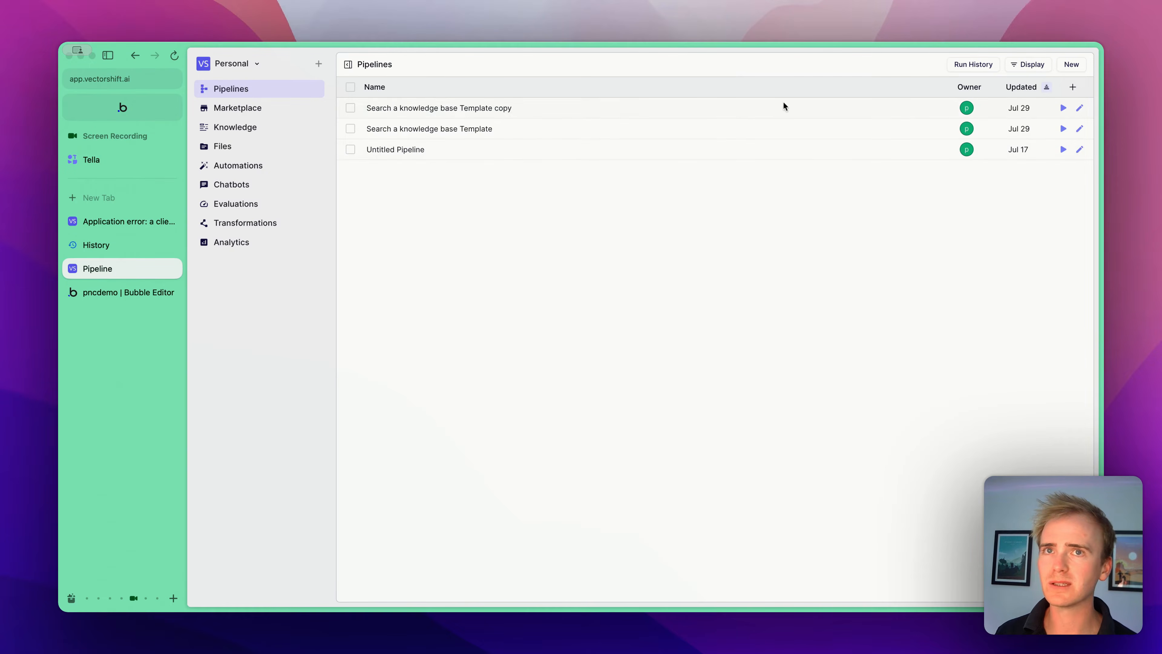
{"action": "left_click", "coordinate": [1079, 107]}
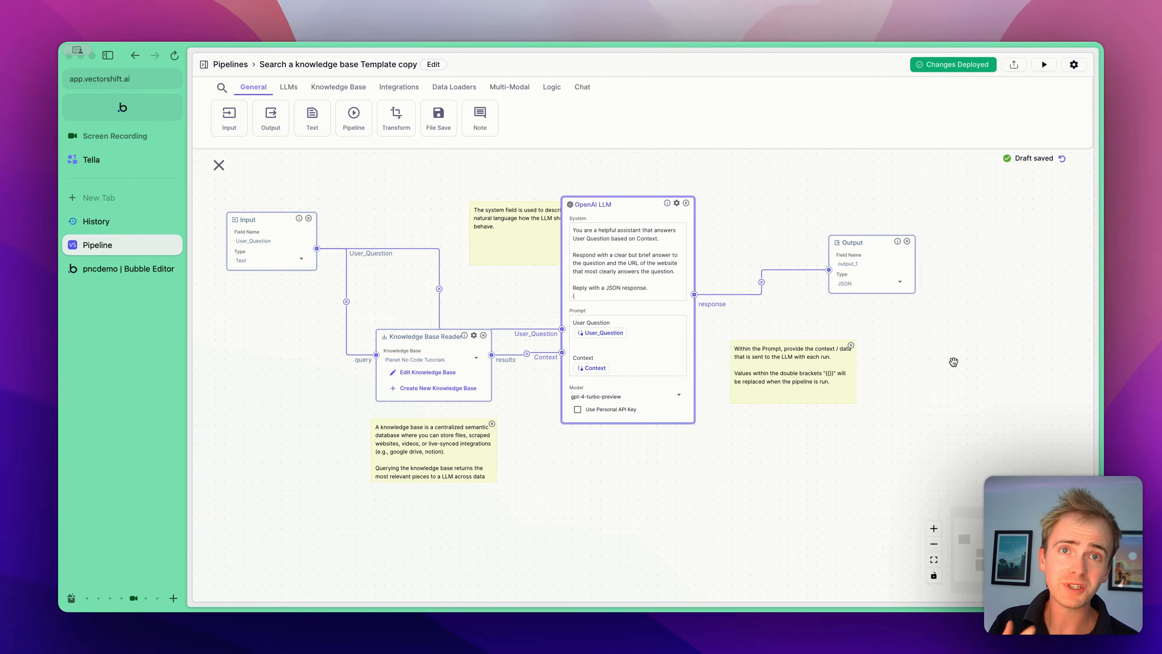
{"action": "left_click", "coordinate": [882, 284]}
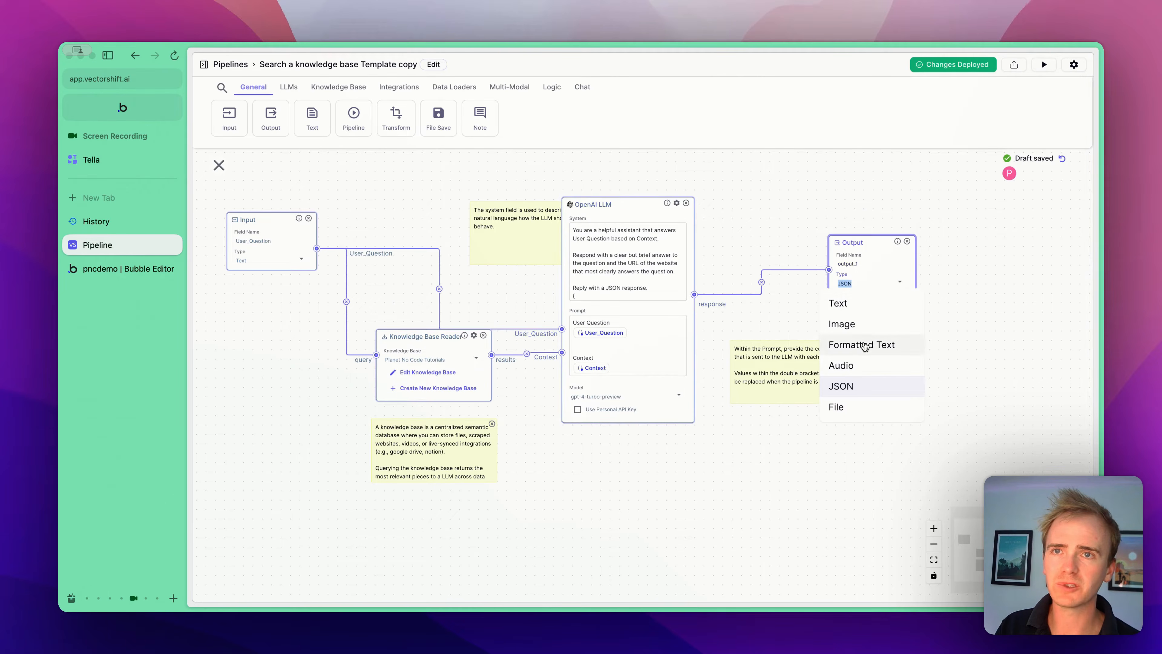
{"action": "left_click", "coordinate": [854, 309]}
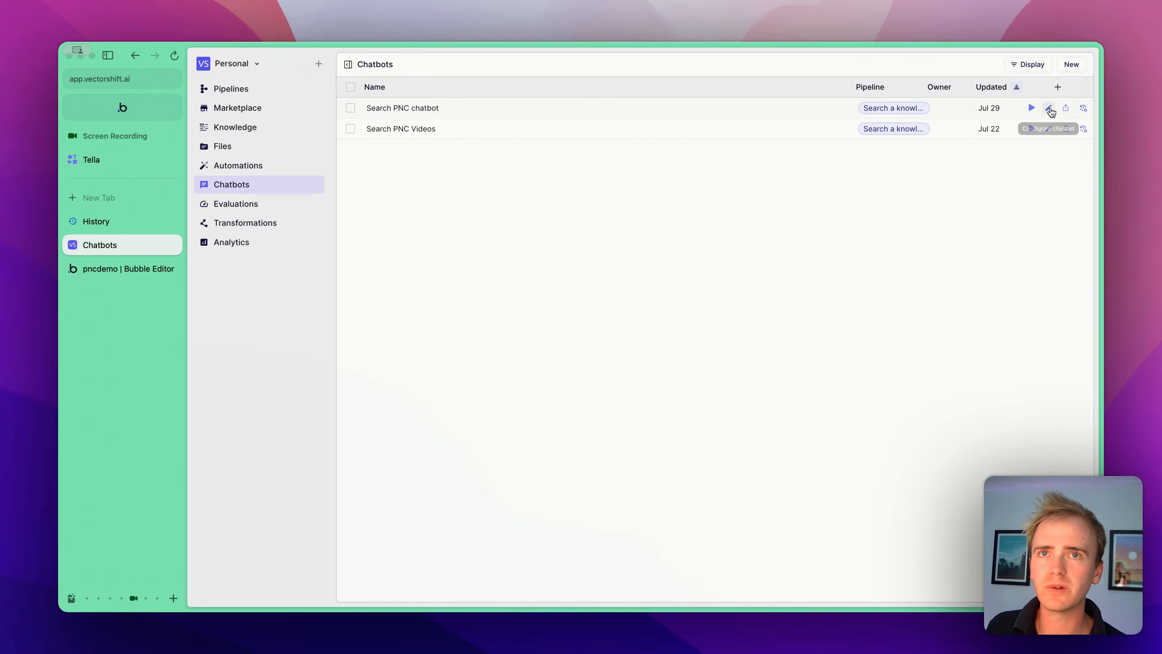
- Deploy the chatbot's changes and copy its share chatbot URL
{"action": "left_click", "coordinate": [1047, 109]}
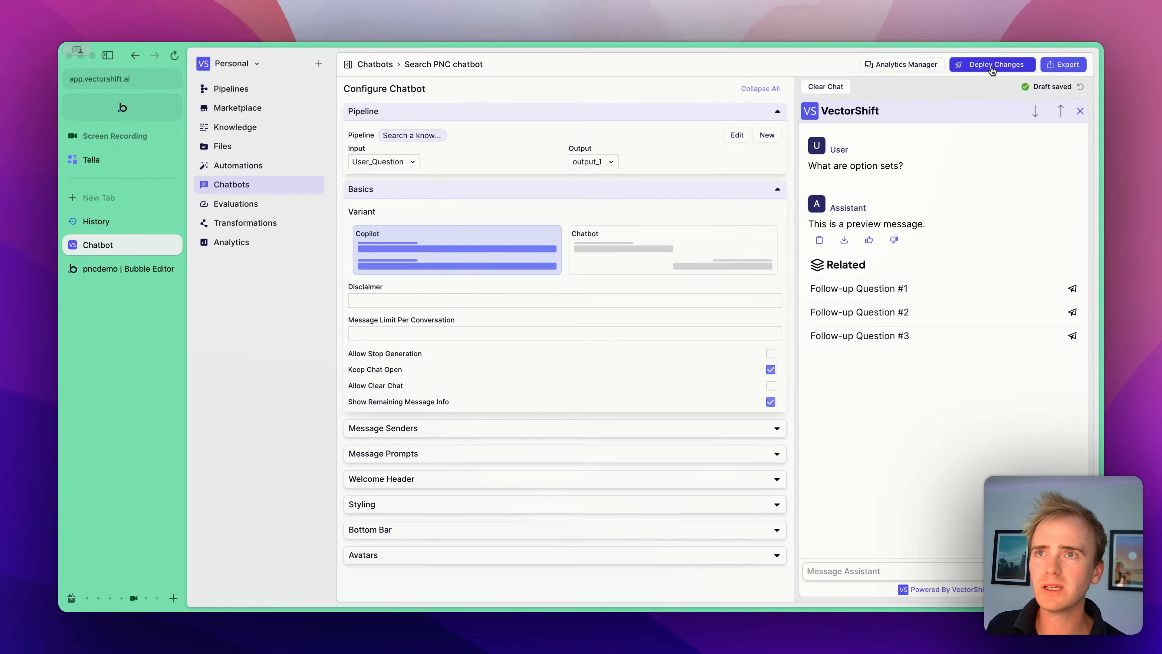
{"action": "left_click", "coordinate": [992, 66]}
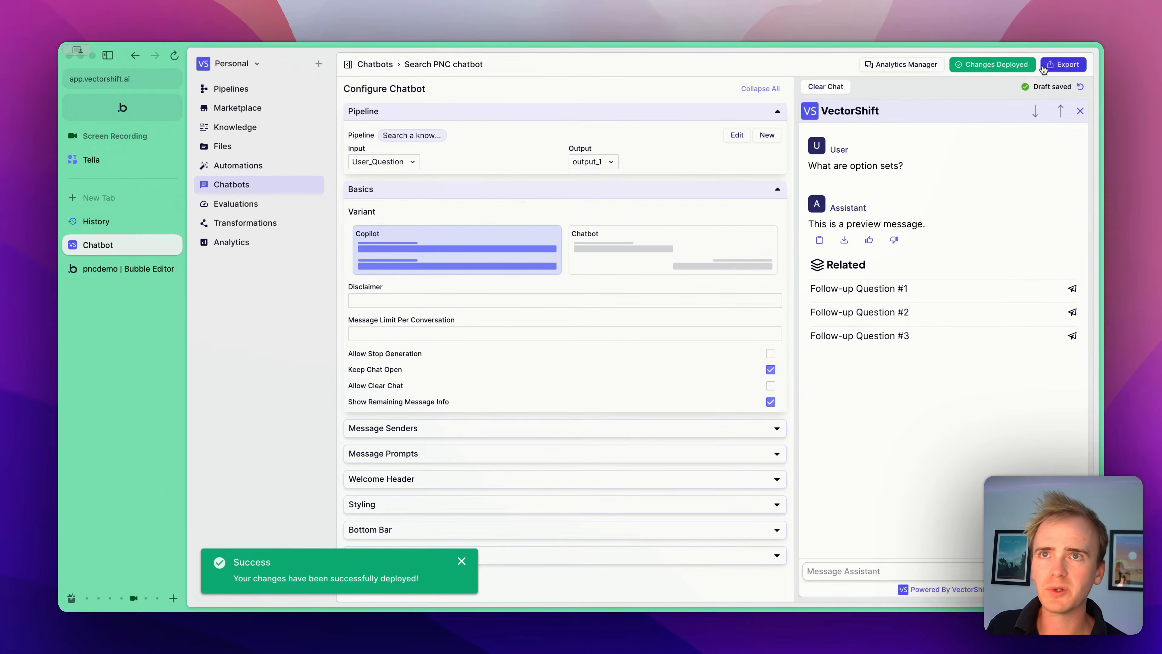
{"action": "left_click", "coordinate": [1054, 66]}
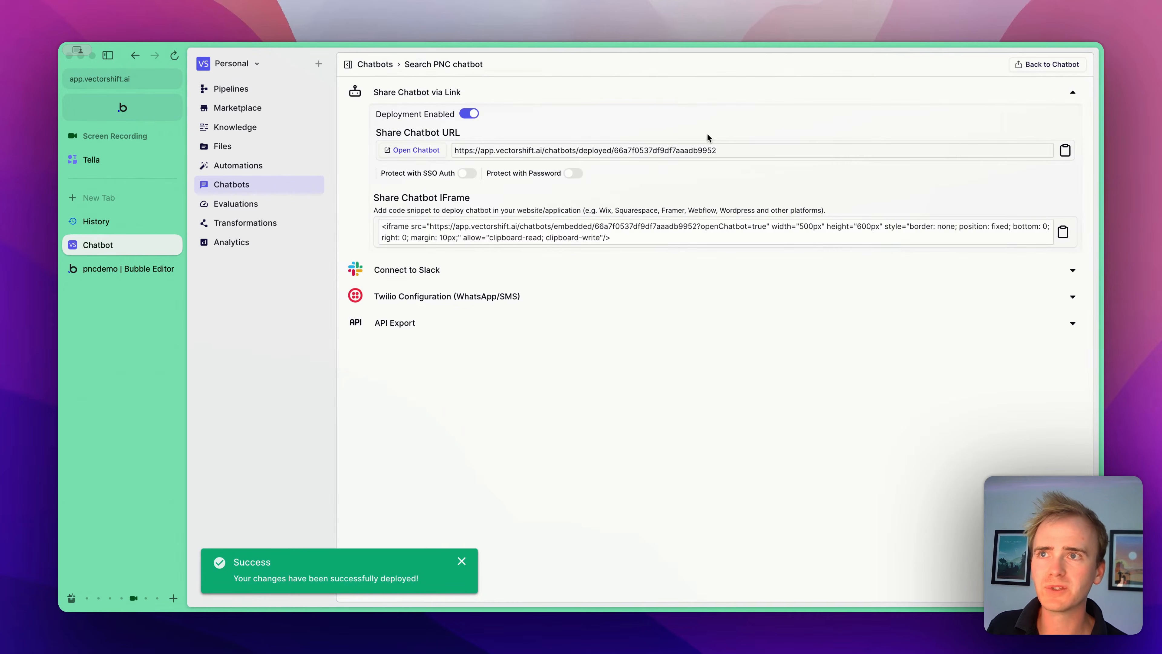
{"action": "left_click", "coordinate": [942, 151]}
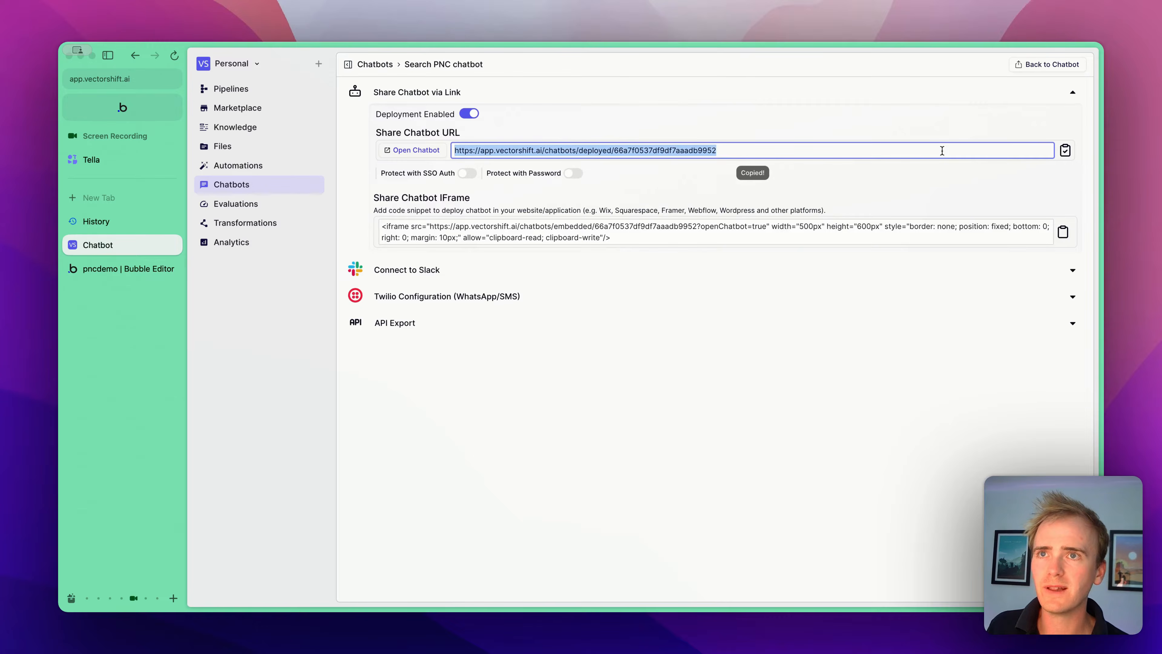
- Open the copied share chatbot URL in a new tab and ask the chatbot "What are Option Sets?"
{"action": "key", "text": "super+t"}
{"action": "key", "text": "super+v"}
{"action": "key", "text": "Return"}
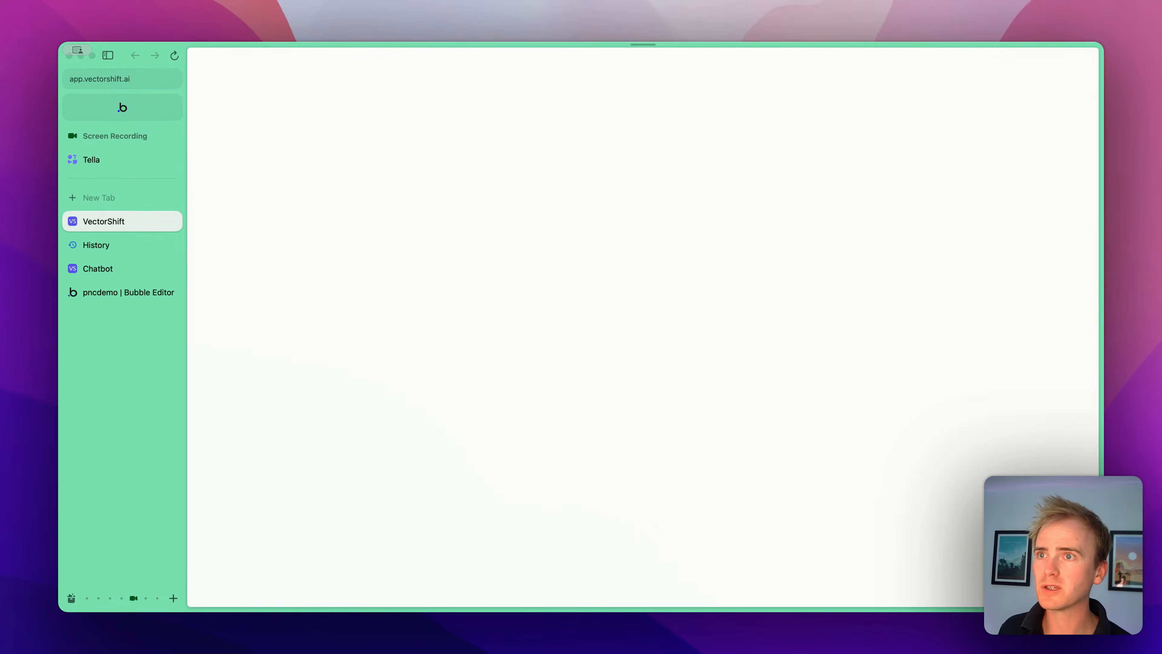
{"action": "left_click", "coordinate": [398, 581]}
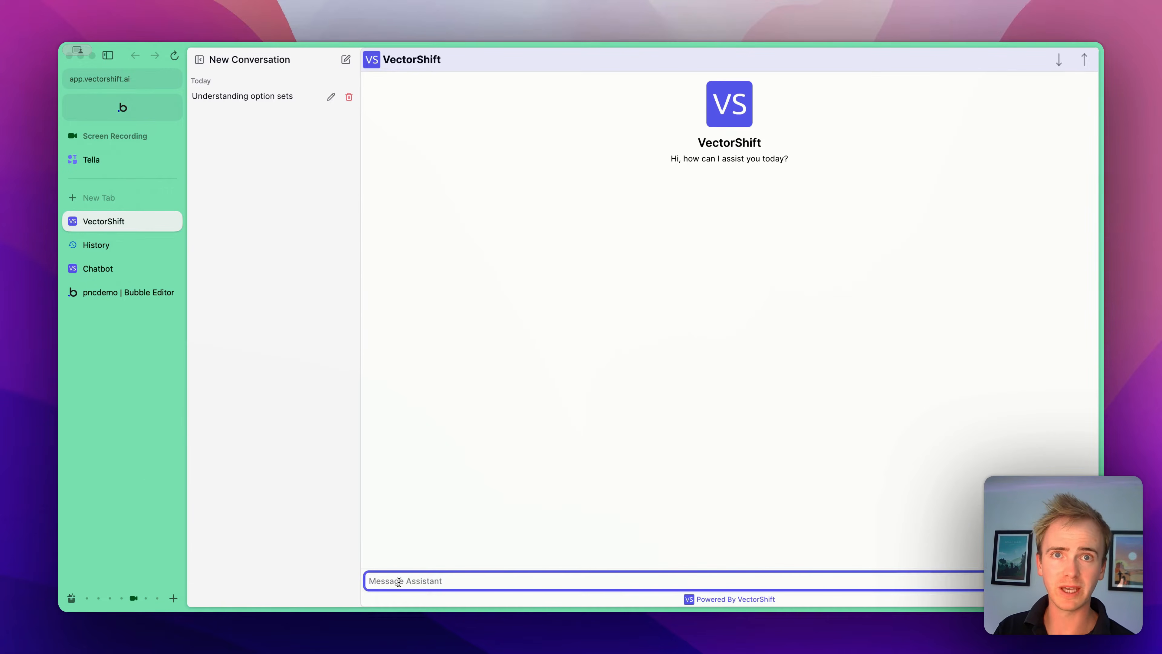
{"action": "type", "text": "What "}
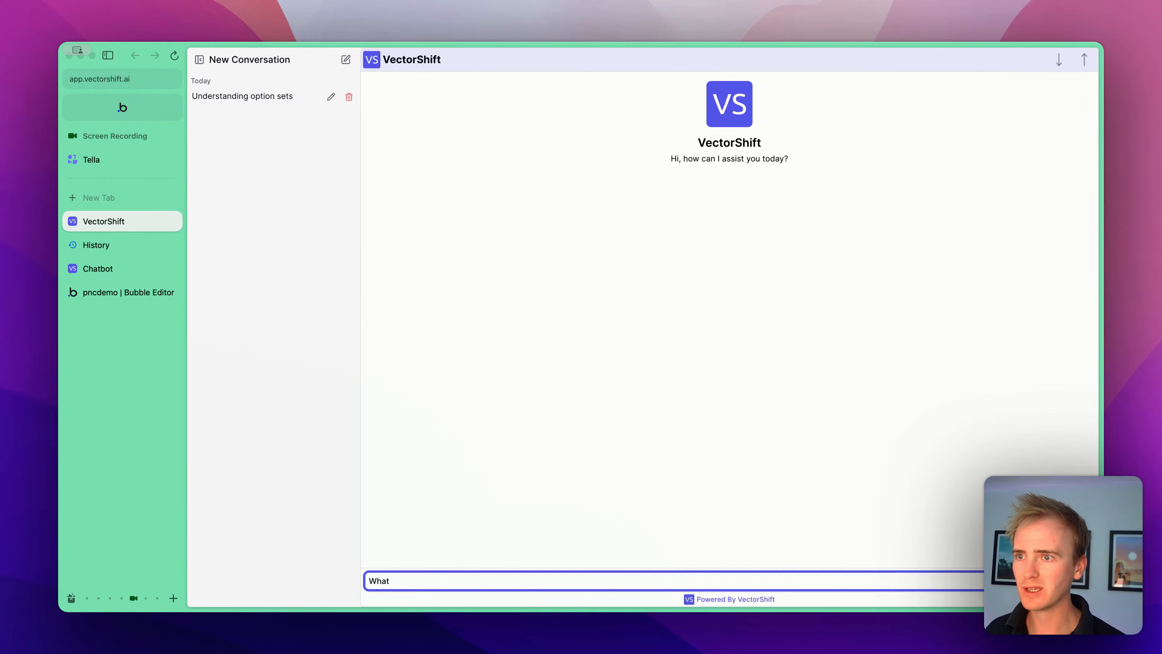
{"action": "type", "text": "are Optio n"}
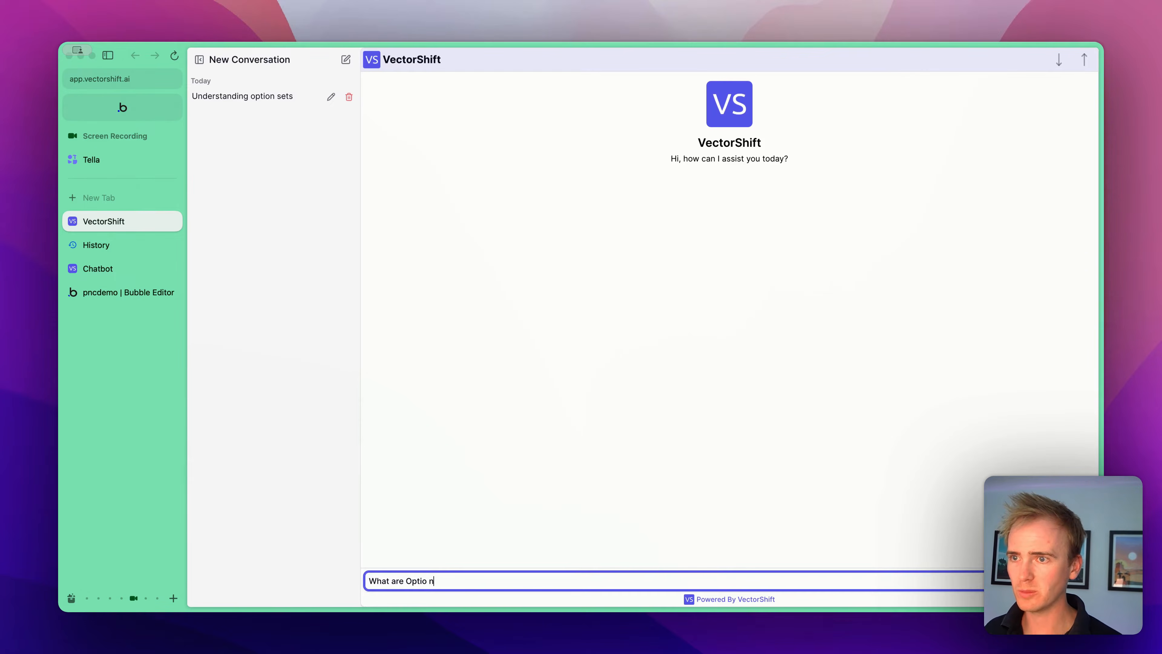
{"action": "key", "text": "BackSpace"}
{"action": "key", "text": "BackSpace"}
{"action": "type", "text": "n Sets?"}
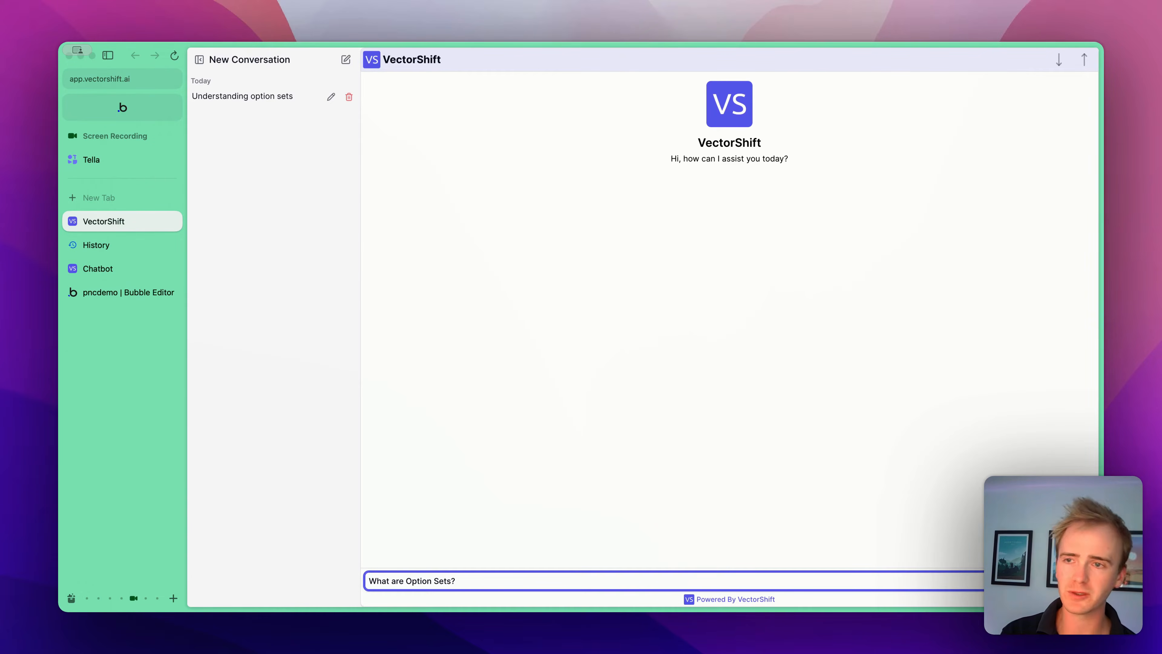
{"action": "key", "text": "Return"}
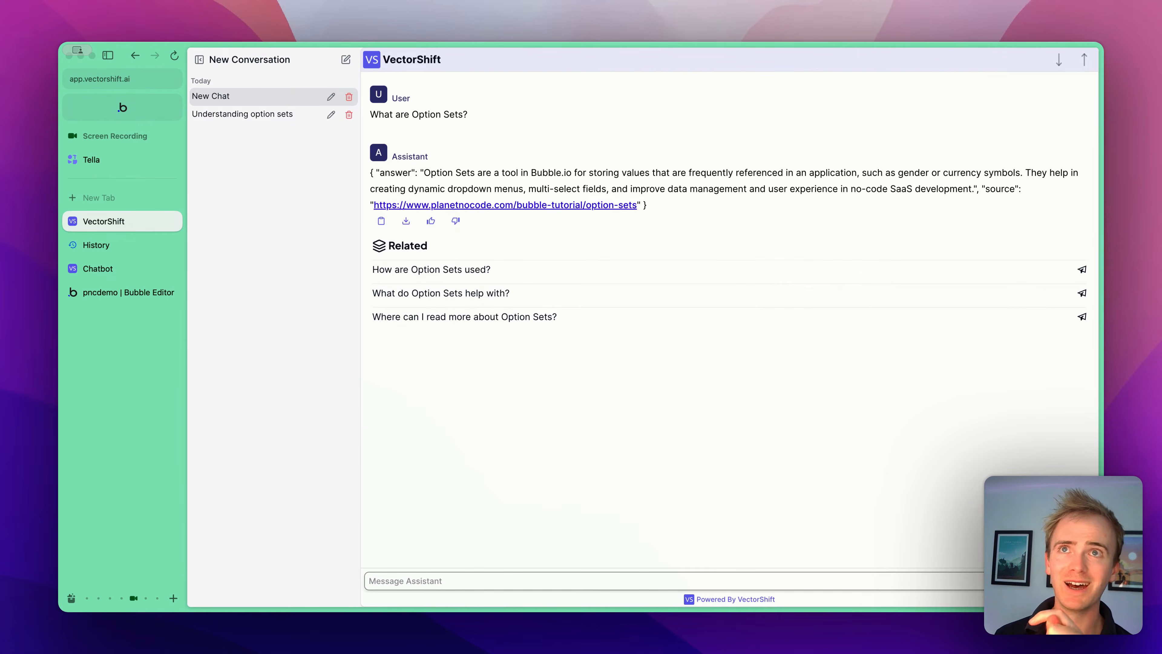
- Open the Search a knowledge base Template copy pipeline, remove the JSON reply format from the LLM's System prompt, and deploy
{"action": "left_click", "coordinate": [100, 274]}
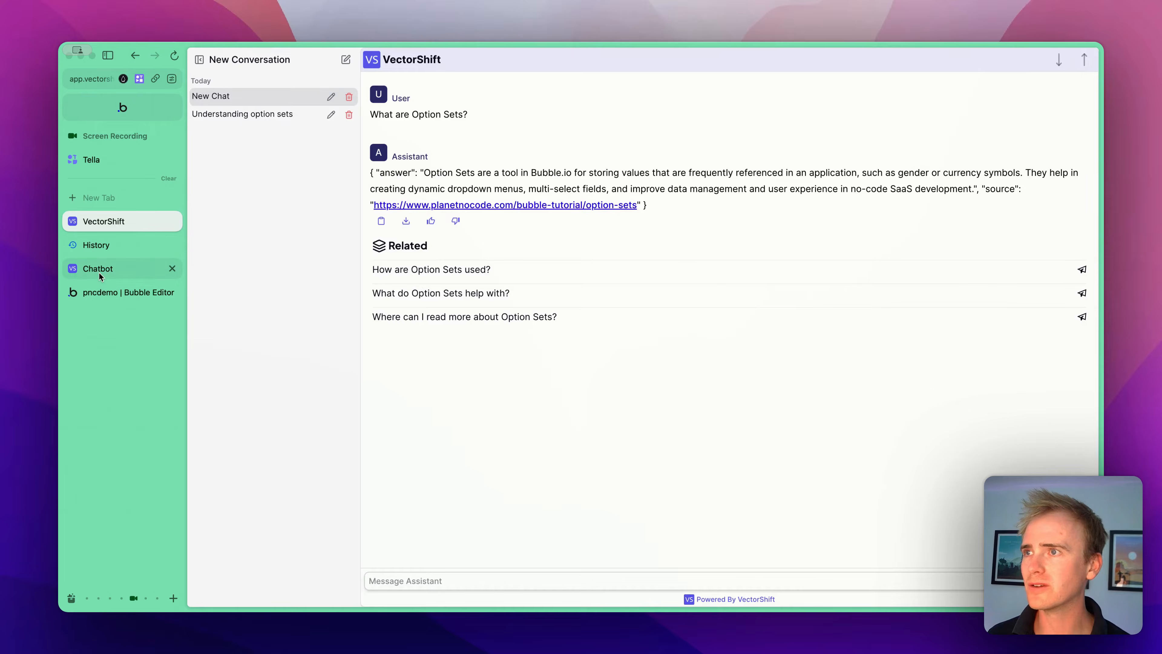
{"action": "left_click", "coordinate": [99, 274]}
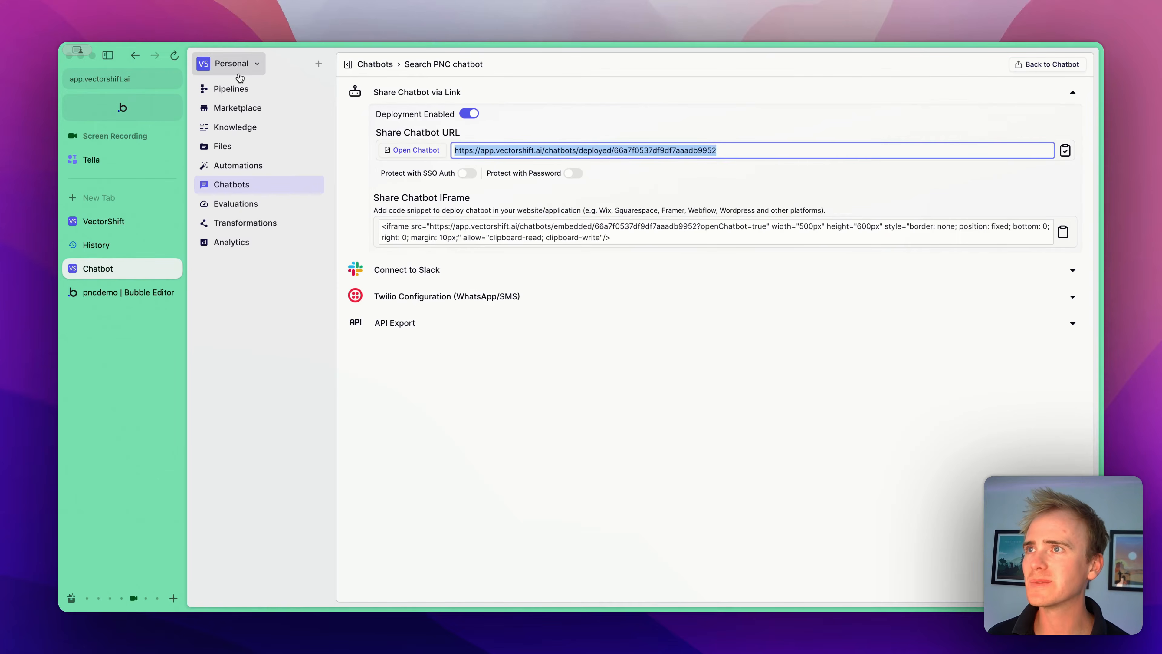
{"action": "left_click", "coordinate": [221, 86]}
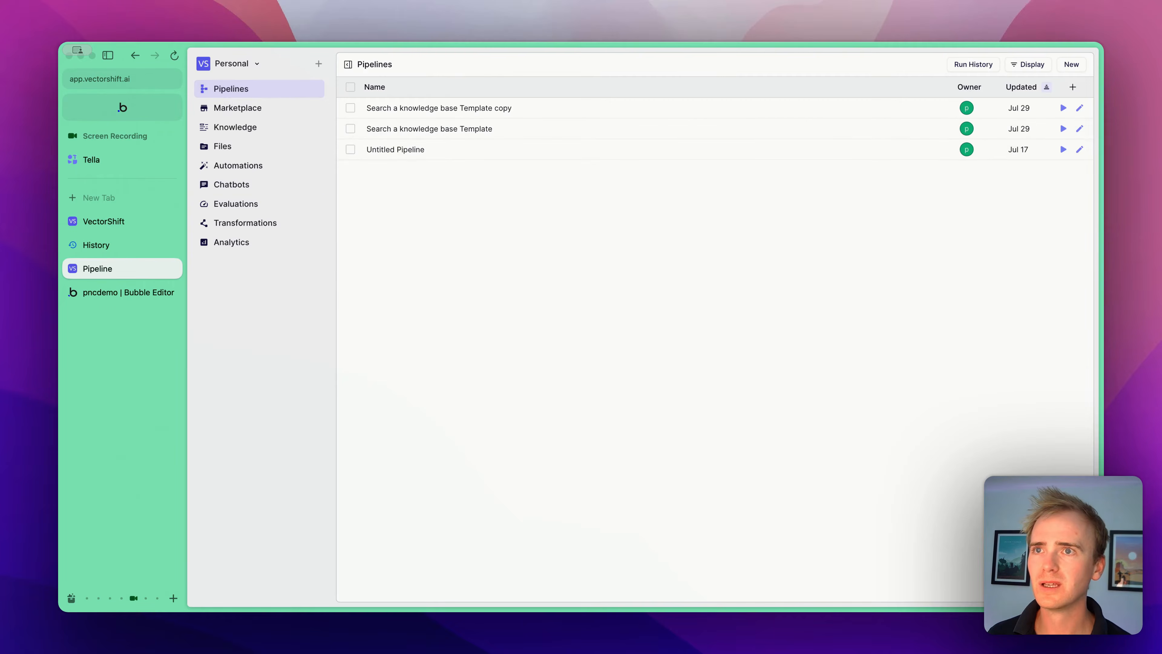
{"action": "left_click", "coordinate": [1079, 108]}
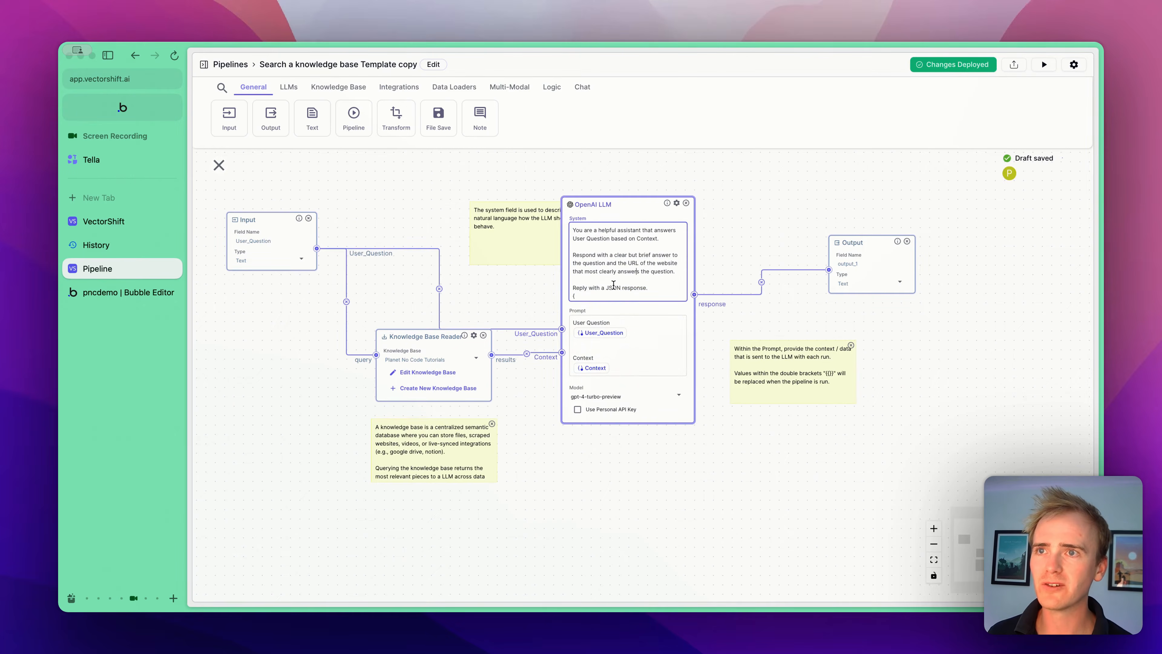
{"action": "left_click_drag", "start_coordinate": [612, 285], "coordinate": [618, 312]}
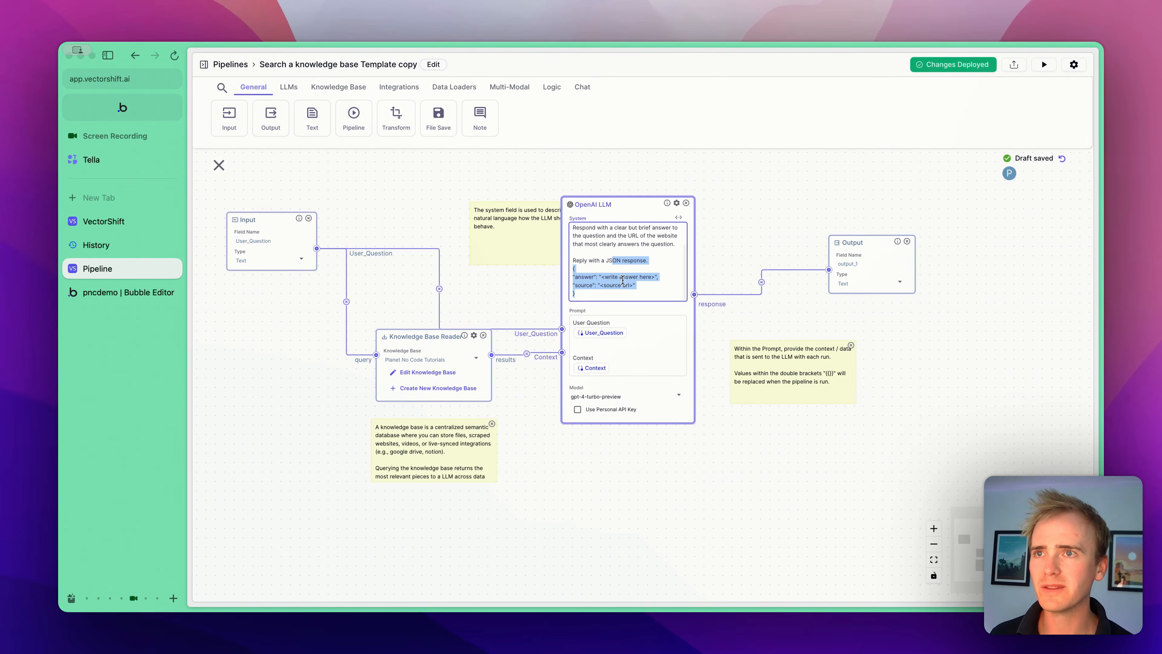
{"action": "left_click", "coordinate": [623, 280]}
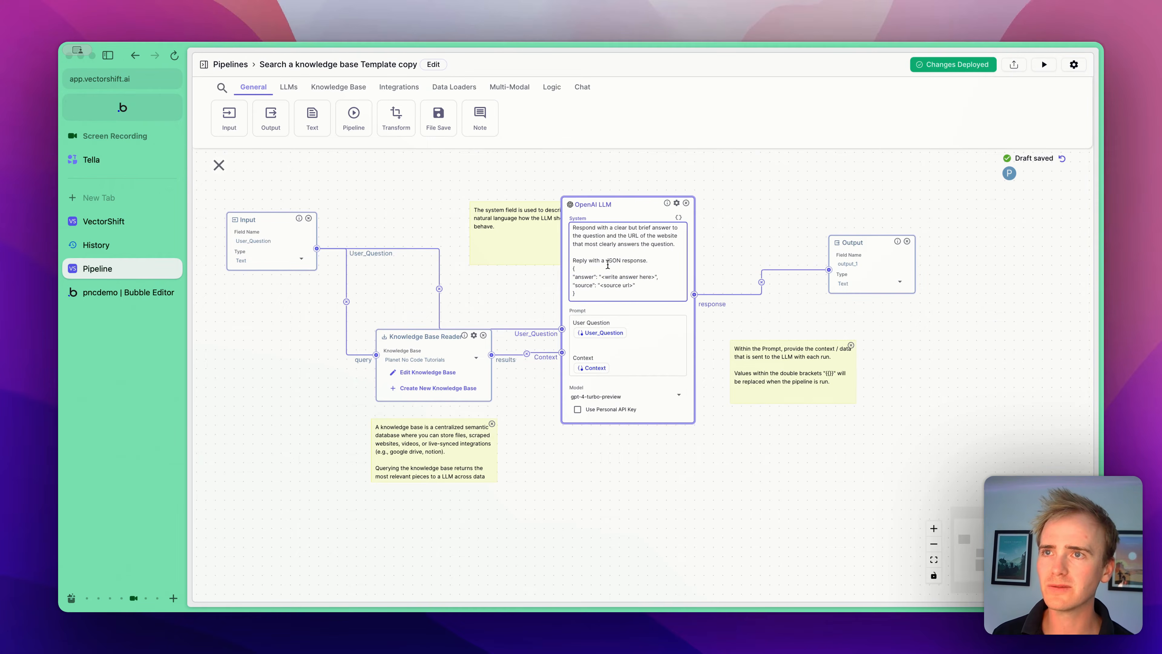
{"action": "left_click", "coordinate": [978, 65]}
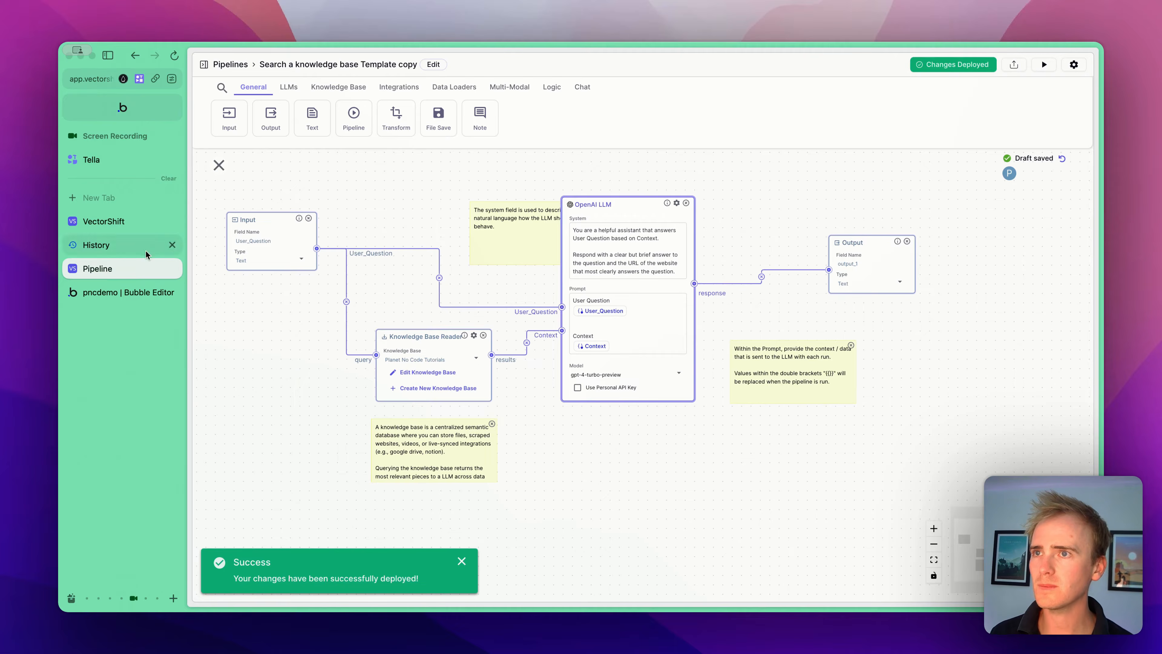
- Ask the shared chatbot again "What are option sets?" in a new conversation
{"action": "left_click", "coordinate": [101, 222]}
{"action": "left_click", "coordinate": [580, 320]}
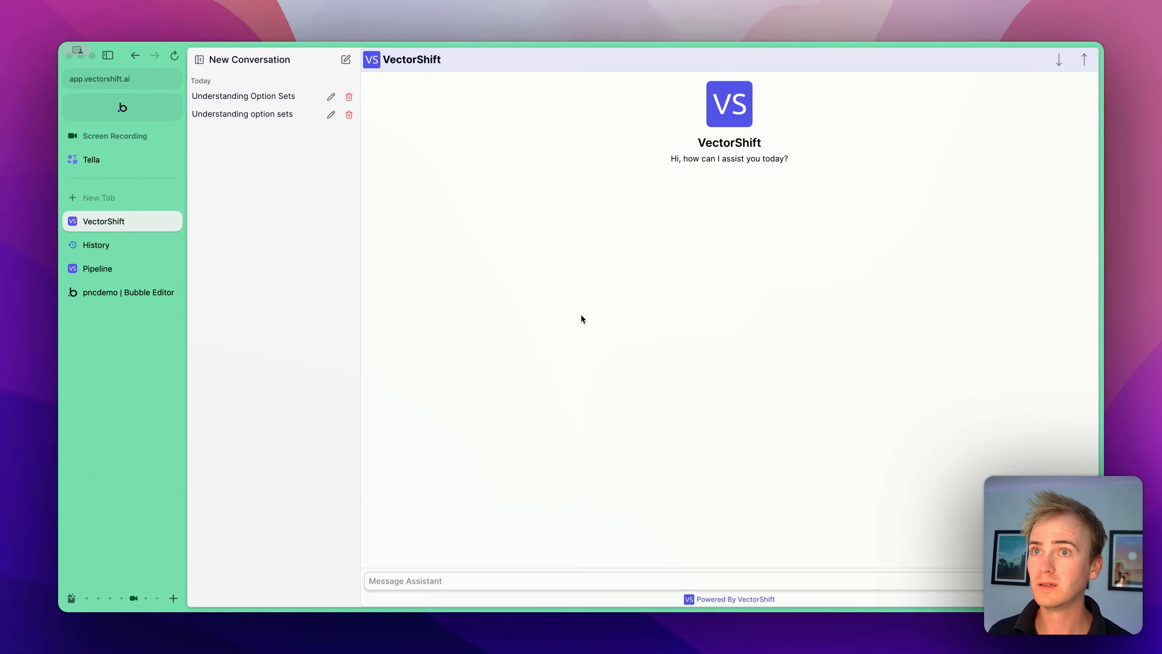
{"action": "left_click", "coordinate": [506, 583]}
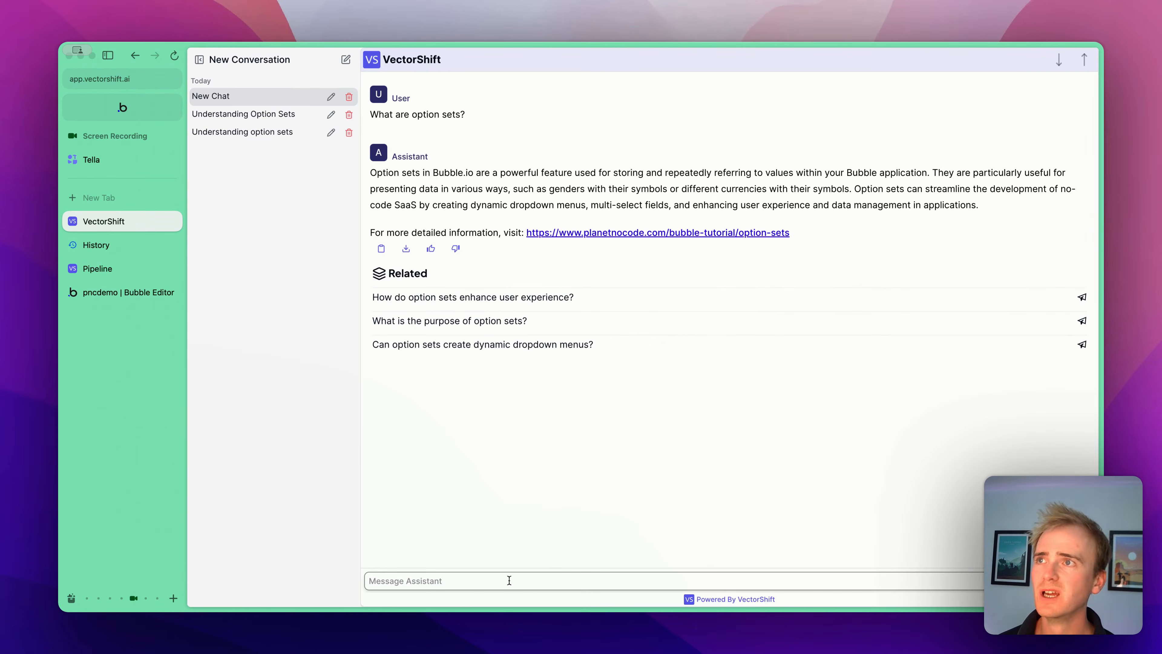
- Return to the Chatbots list and open the Search PNC chatbot's sharing and export settings
{"action": "left_click", "coordinate": [88, 268]}
{"action": "left_click", "coordinate": [227, 64]}
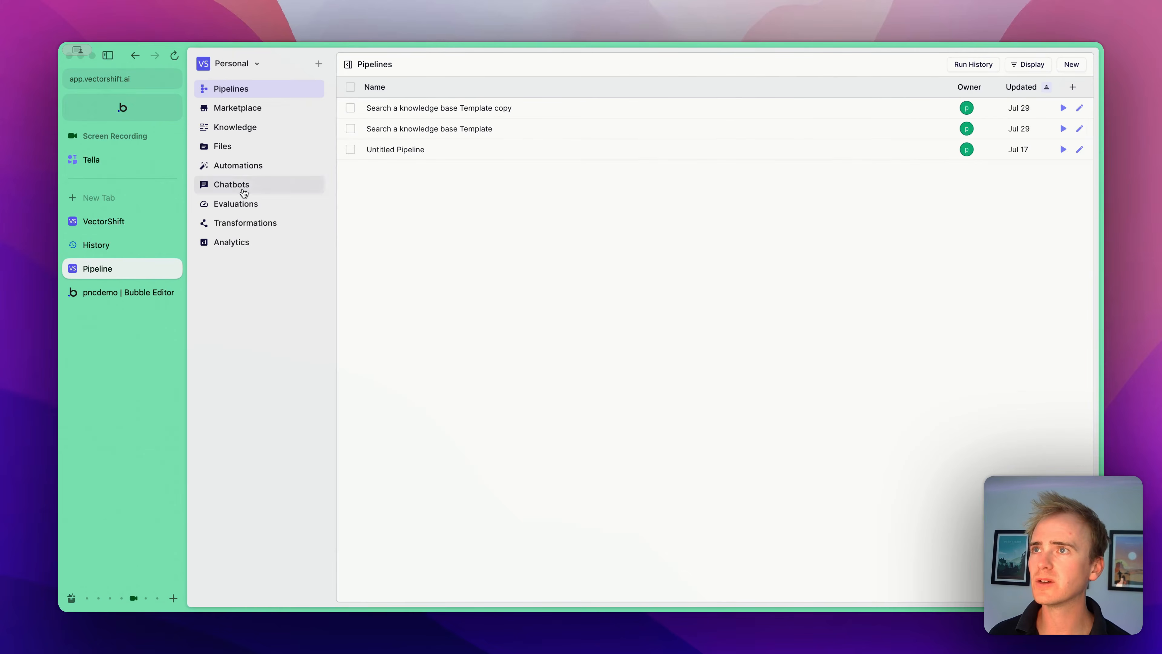
{"action": "left_click", "coordinate": [244, 189]}
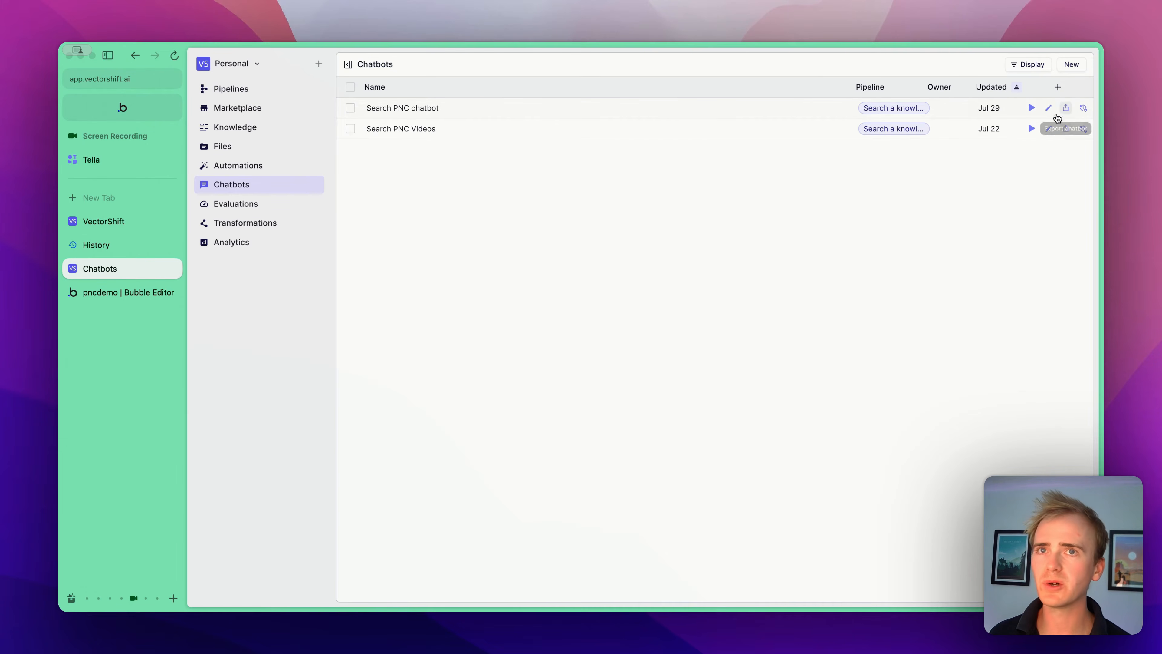
{"action": "left_click", "coordinate": [1064, 110]}
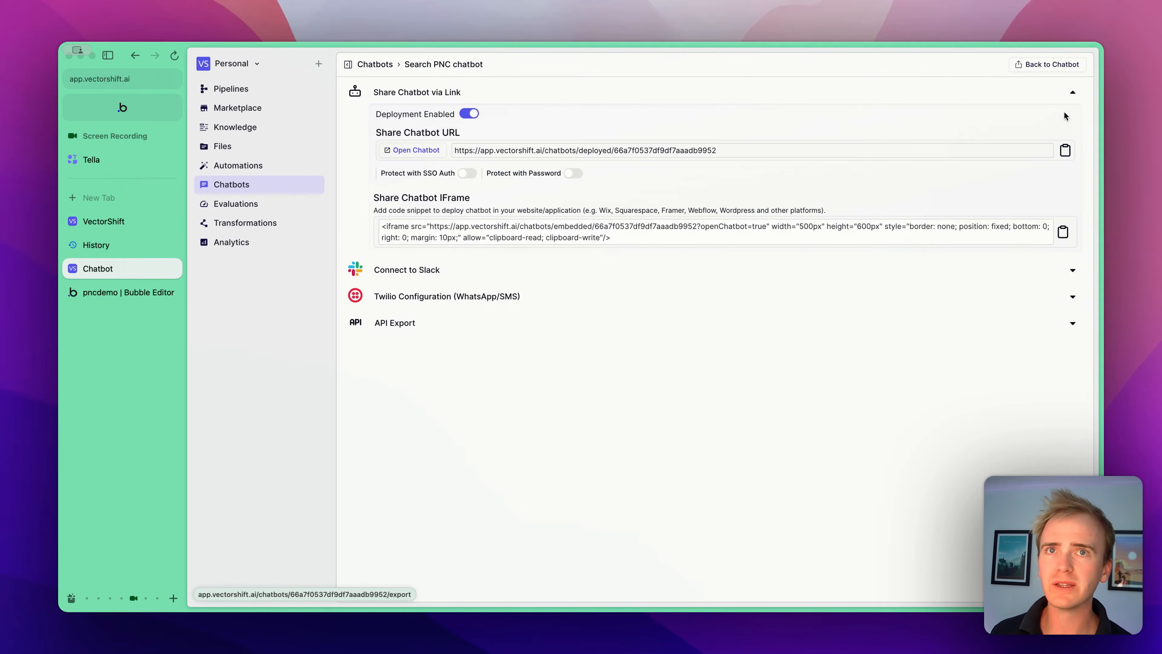